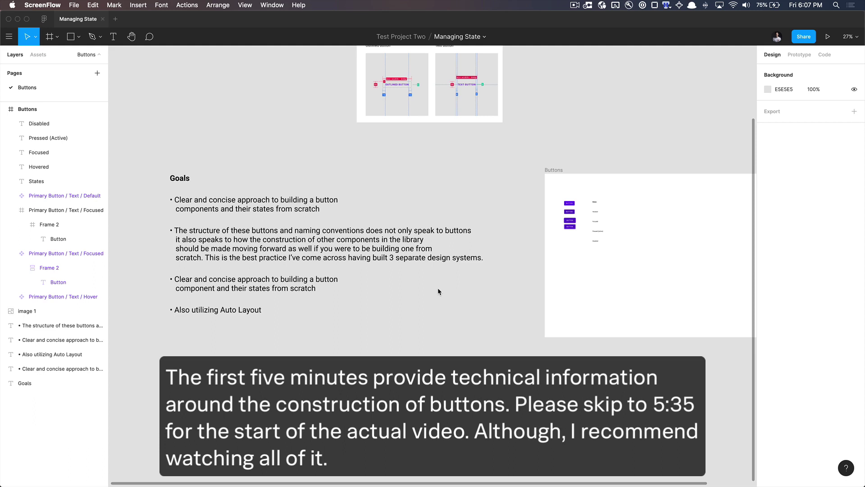
Preview the outlined, contained and text button variants and the text button's ripple on Material Design.
{"action": "left_click", "coordinate": [441, 205]}
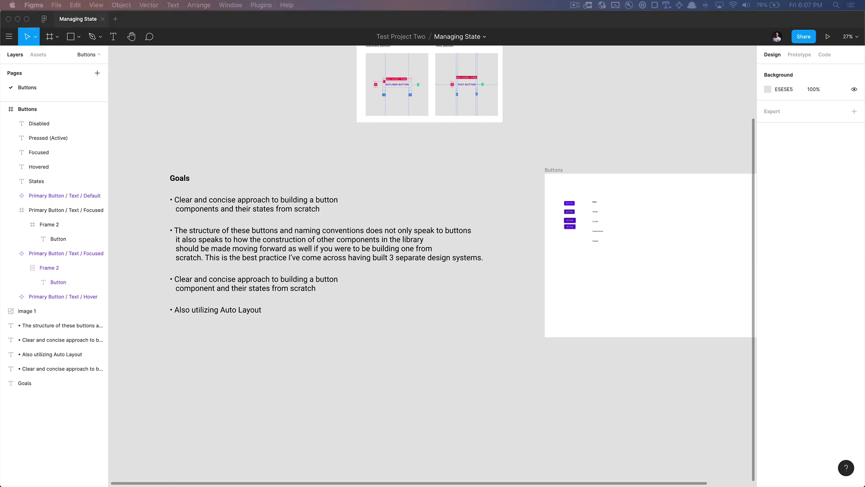
{"action": "key", "text": "super+Tab"}
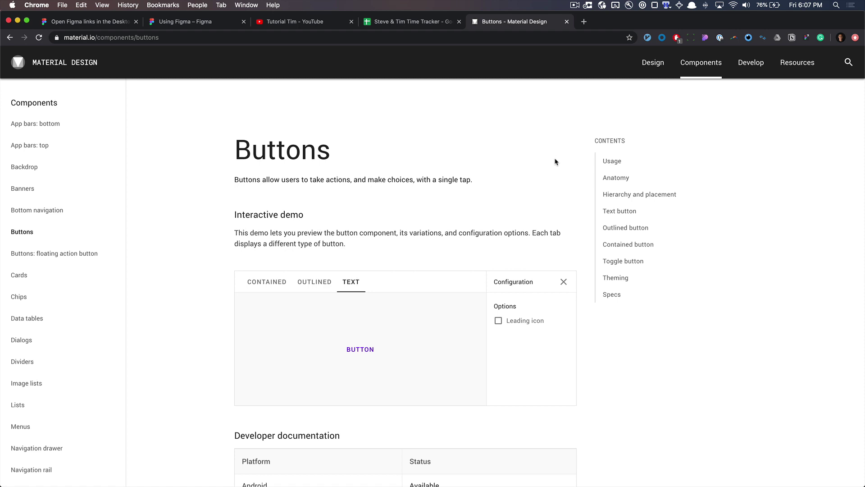
{"action": "left_click", "coordinate": [312, 282]}
{"action": "left_click", "coordinate": [261, 283]}
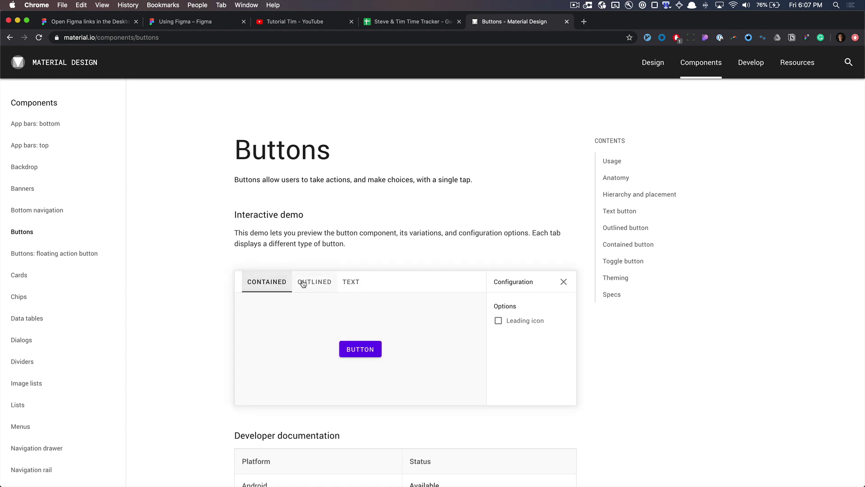
{"action": "left_click", "coordinate": [317, 282]}
{"action": "left_click", "coordinate": [363, 283]}
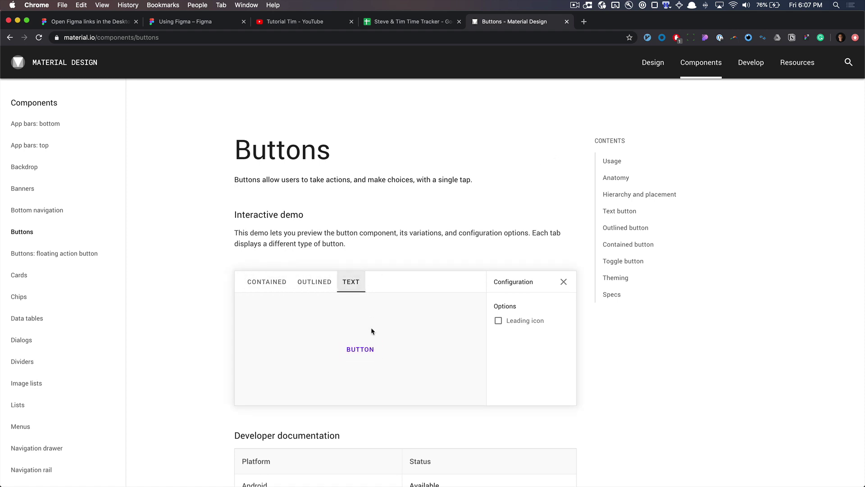
{"action": "left_click", "coordinate": [371, 352]}
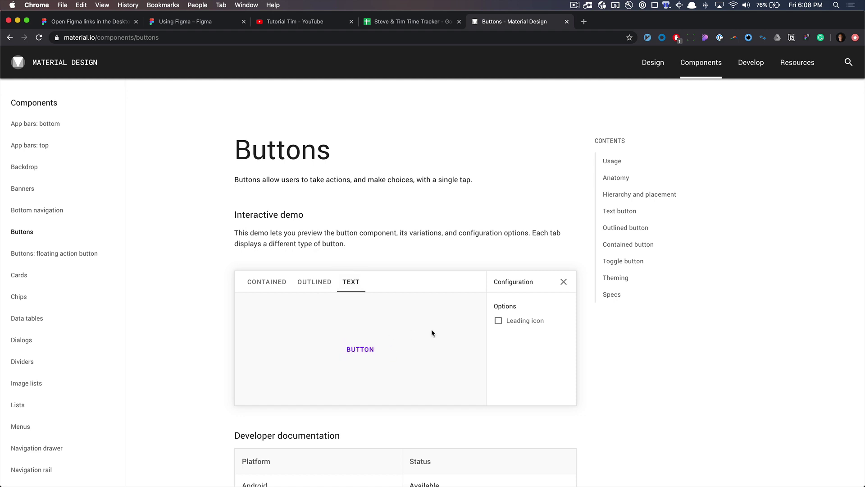
Turn on the leading icon and compare the variants, ending on the contained button.
{"action": "left_click", "coordinate": [499, 320]}
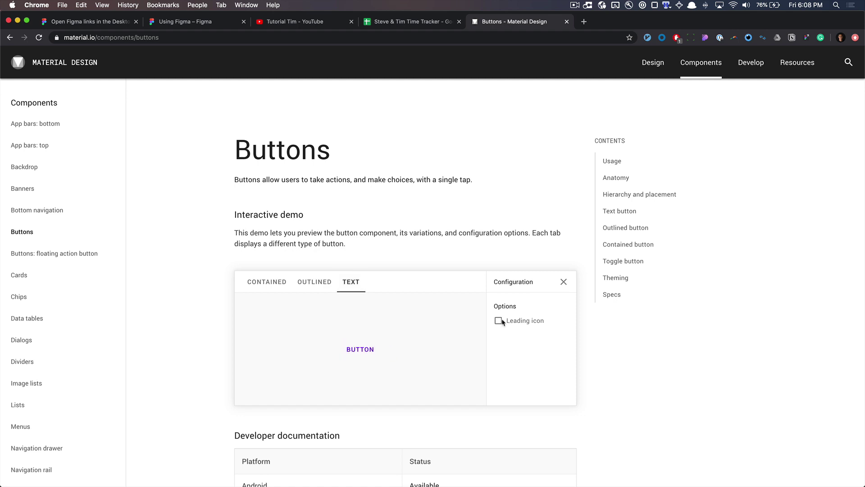
{"action": "left_click", "coordinate": [301, 285]}
{"action": "left_click", "coordinate": [272, 285]}
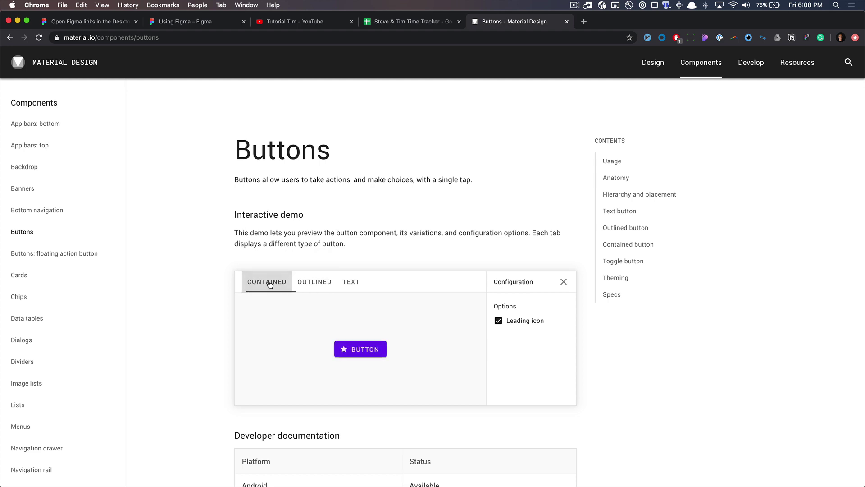
{"action": "left_click", "coordinate": [299, 286]}
{"action": "left_click", "coordinate": [356, 286]}
{"action": "left_click", "coordinate": [311, 284]}
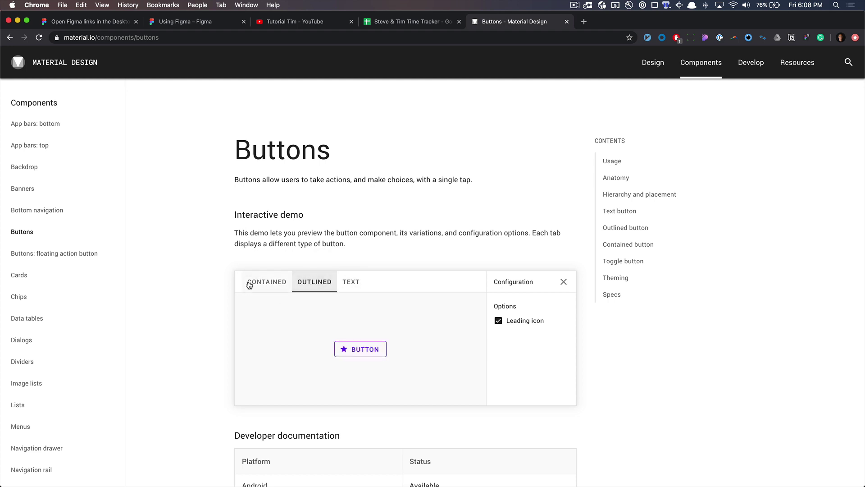
{"action": "left_click", "coordinate": [251, 281]}
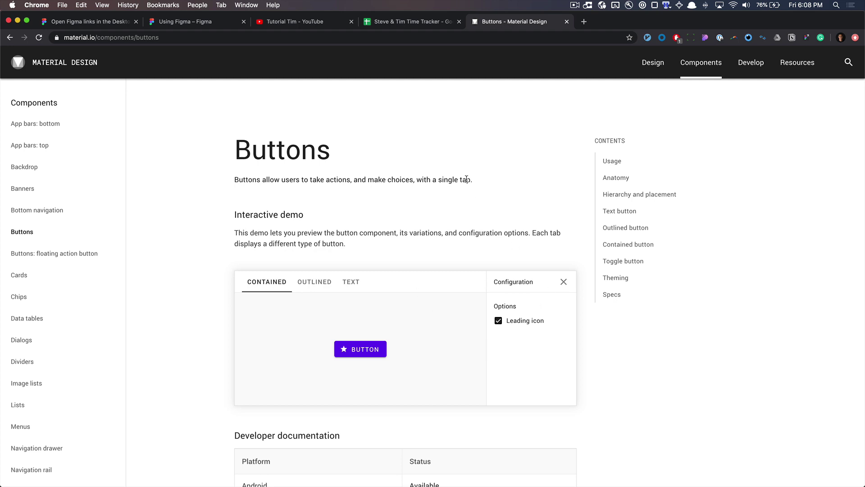
Scroll through the button Specs section, then return to the Figma file.
{"action": "scroll", "coordinate": [566, 201], "scroll_direction": "down", "scroll_amount": 5}
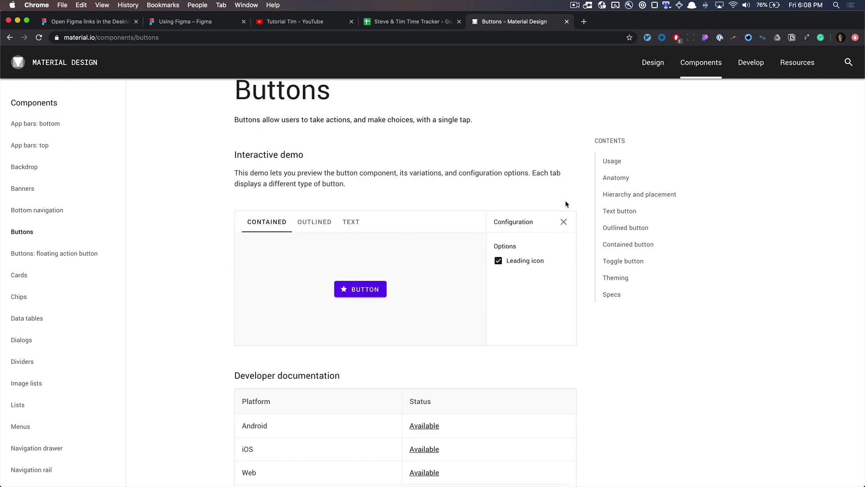
{"action": "left_click", "coordinate": [613, 248]}
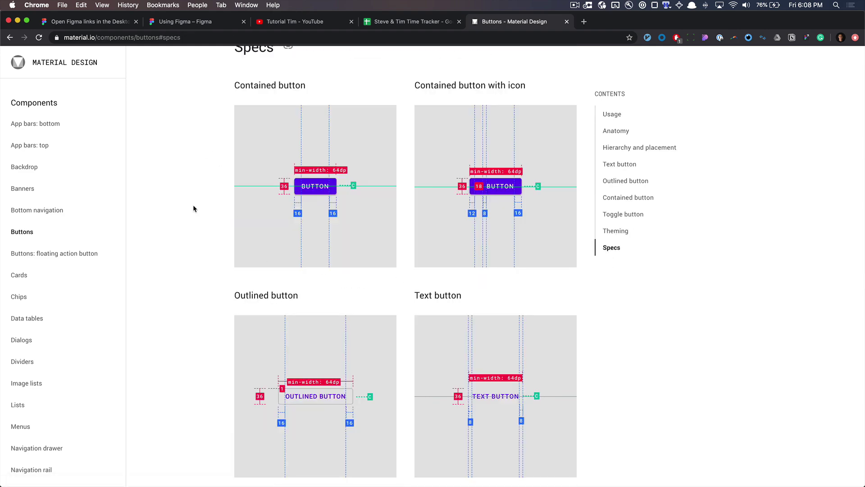
{"action": "scroll", "coordinate": [193, 208], "scroll_direction": "down", "scroll_amount": 5}
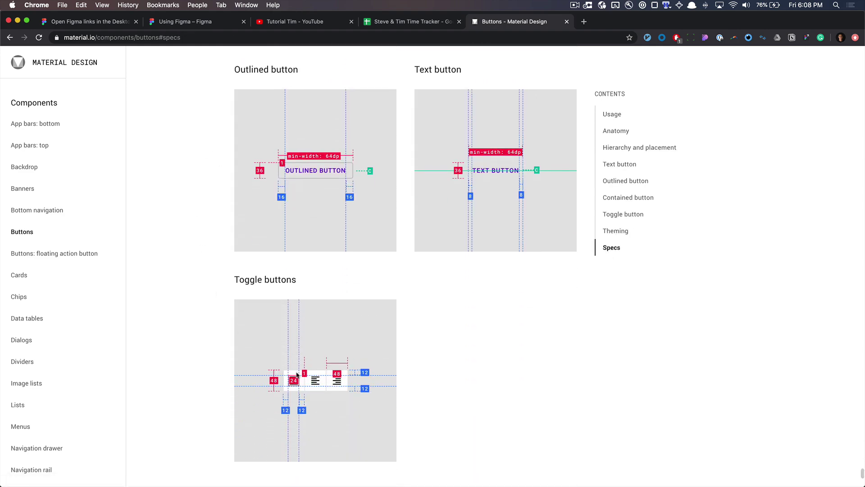
{"action": "scroll", "coordinate": [335, 365], "scroll_direction": "up", "scroll_amount": 2}
{"action": "scroll", "coordinate": [335, 361], "scroll_direction": "up", "scroll_amount": 3}
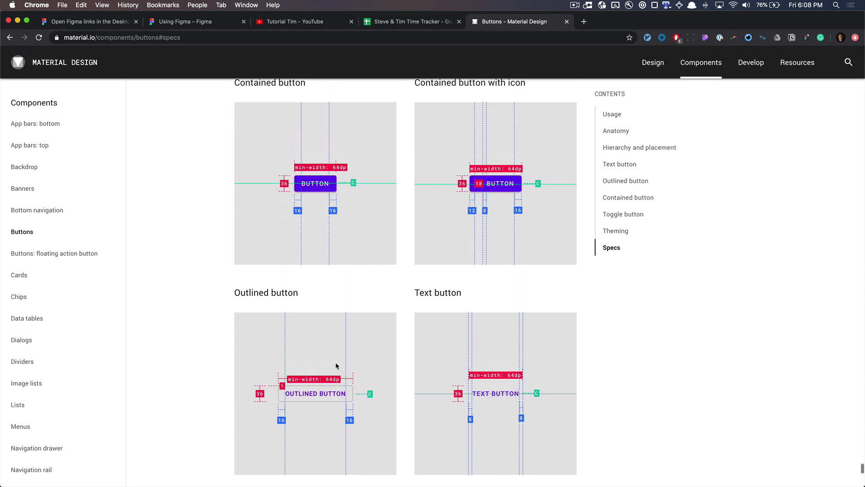
{"action": "scroll", "coordinate": [214, 315], "scroll_direction": "up", "scroll_amount": 1}
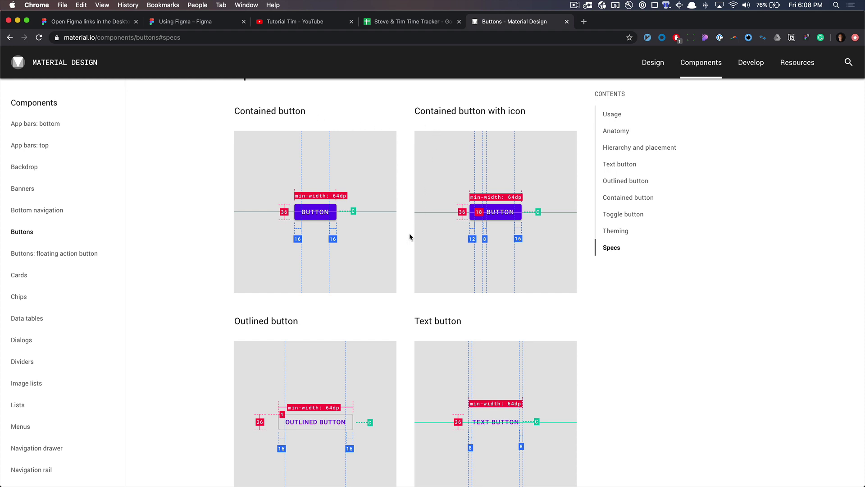
{"action": "key", "text": "super+Tab"}
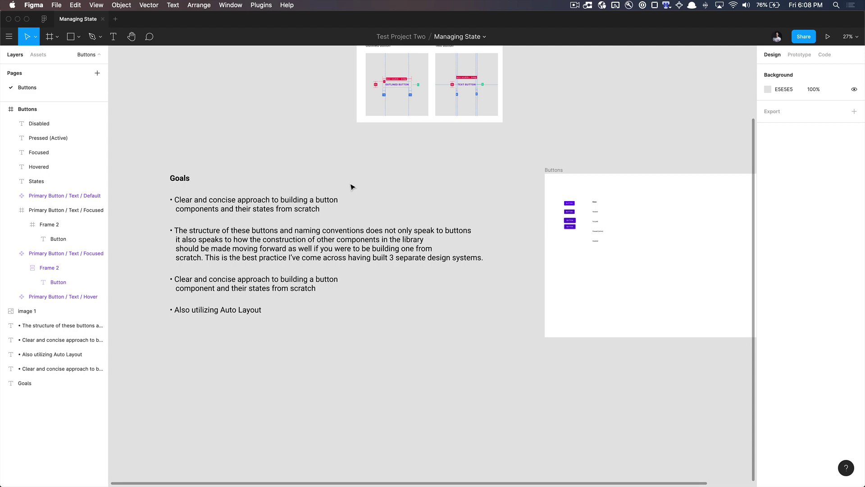
Zoom over the Buttons frame's state labels and buttons, then scroll the Material Design page back to the top.
{"action": "key", "text": "super+Tab"}
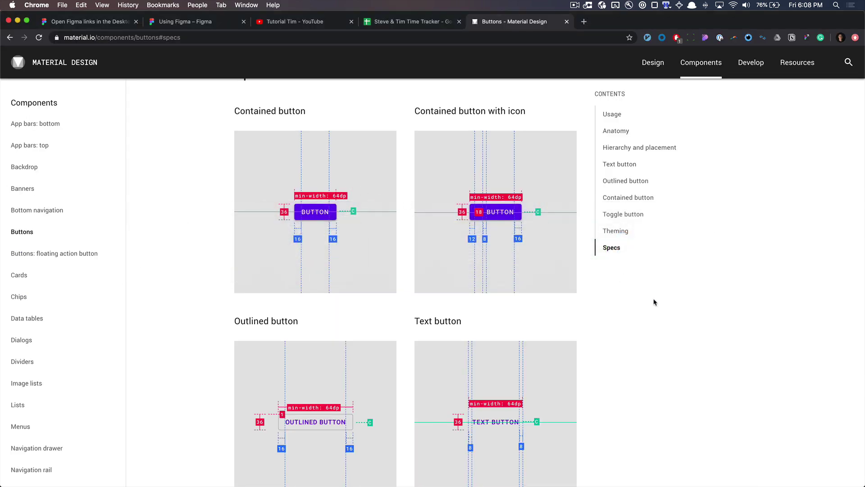
{"action": "key", "text": "super+Tab"}
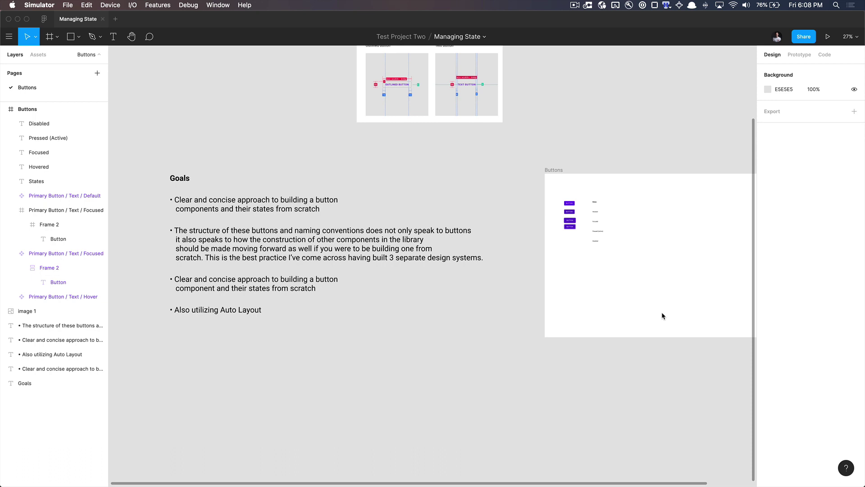
{"action": "left_click", "coordinate": [512, 289]}
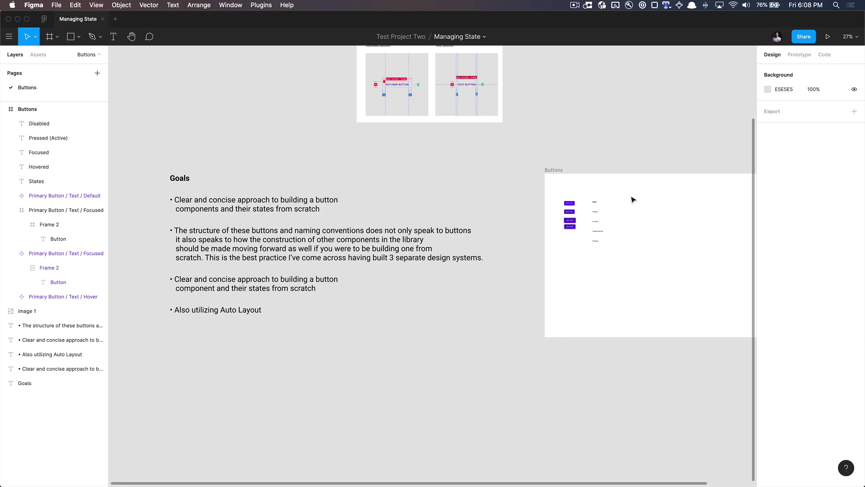
{"action": "scroll", "coordinate": [634, 200], "scroll_direction": "up", "scroll_amount": 10}
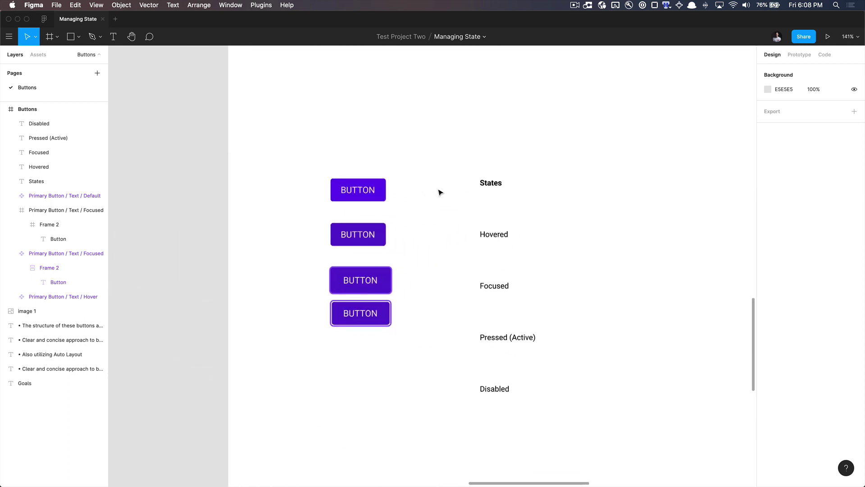
{"action": "scroll", "coordinate": [440, 193], "scroll_direction": "down", "scroll_amount": 5}
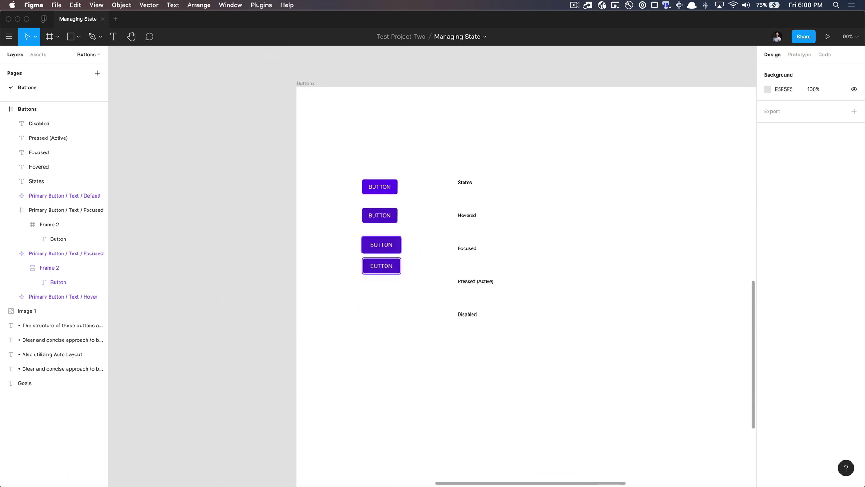
{"action": "key", "text": "super+Tab"}
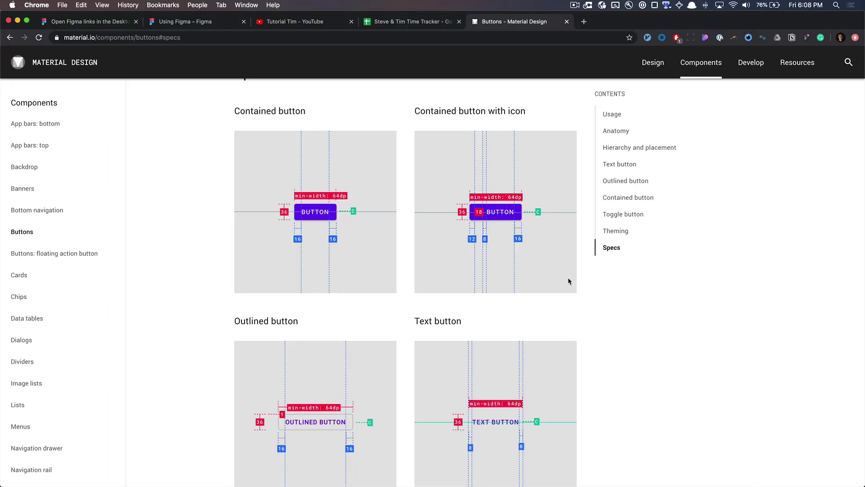
{"action": "scroll", "coordinate": [518, 272], "scroll_direction": "up", "scroll_amount": 20}
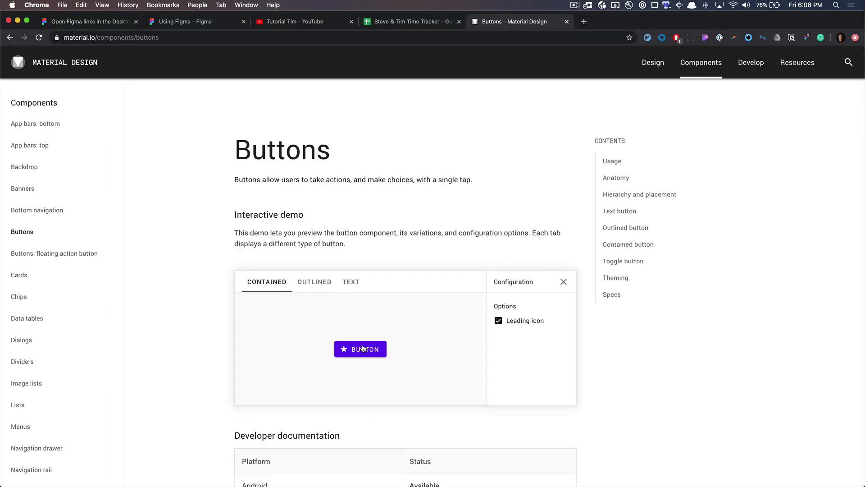
Open DevTools on the right half, inspect the demo button's ripple element and show force-state options.
{"action": "key", "text": "super+alt+i"}
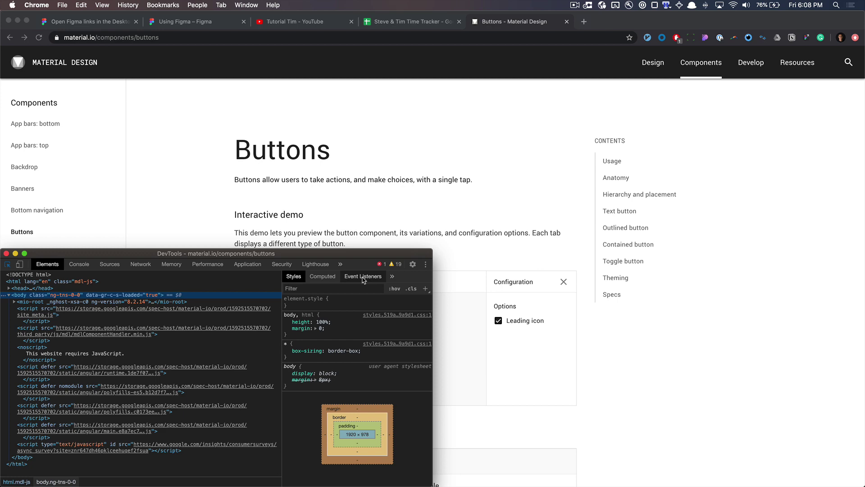
{"action": "key", "text": "ctrl+alt+Right"}
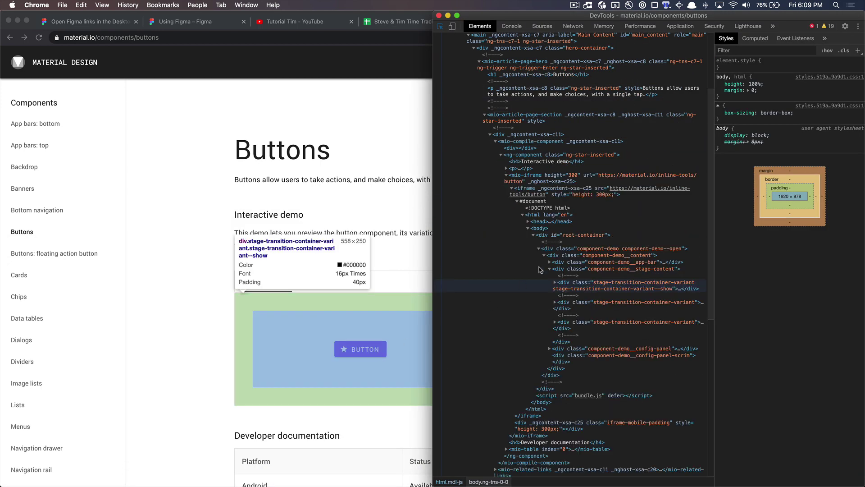
{"action": "left_click", "coordinate": [377, 348]}
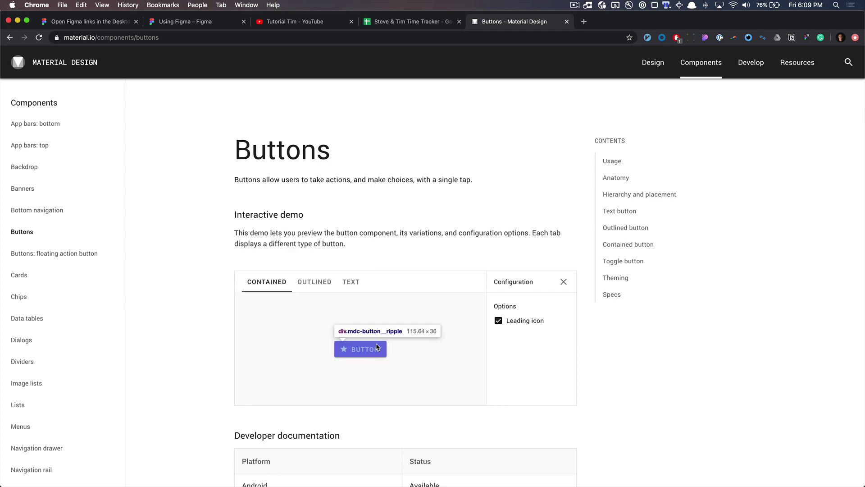
{"action": "left_click", "coordinate": [377, 347]}
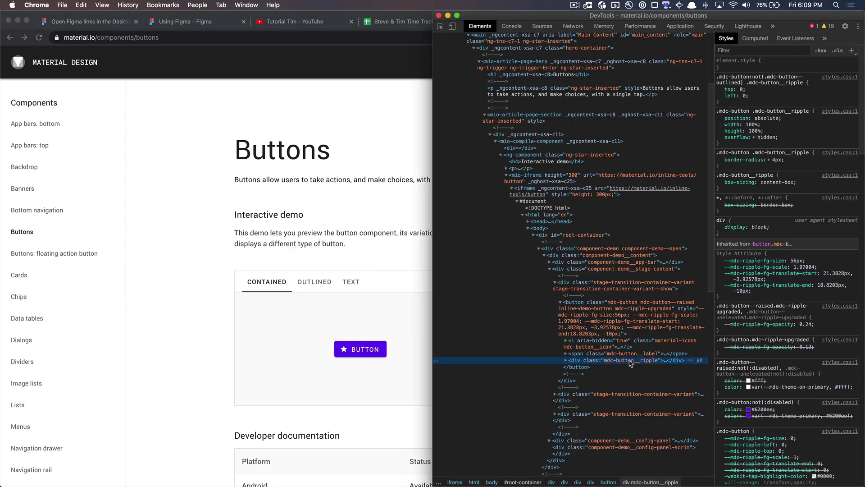
{"action": "left_click", "coordinate": [821, 50]}
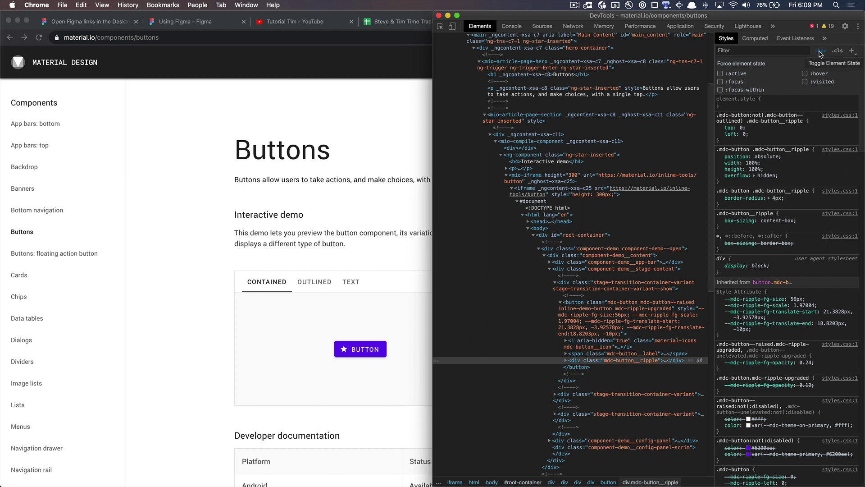
Toggle the forced :active, :focus and :hover states on the ripple element.
{"action": "left_click", "coordinate": [721, 74]}
{"action": "left_click", "coordinate": [721, 82]}
{"action": "left_click", "coordinate": [721, 82]}
{"action": "left_click", "coordinate": [805, 74]}
{"action": "left_click", "coordinate": [805, 74]}
{"action": "left_click", "coordinate": [720, 73]}
{"action": "left_click", "coordinate": [720, 74]}
{"action": "left_click", "coordinate": [720, 81]}
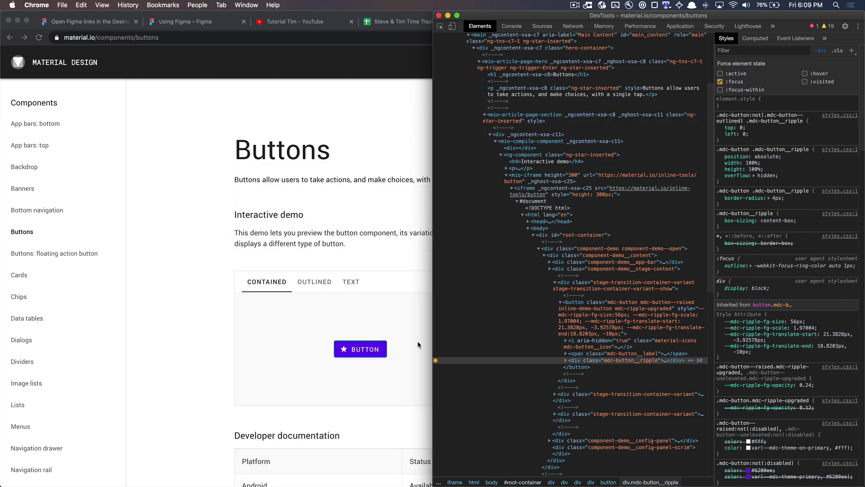
Select the button element itself and try forcing its :active state.
{"action": "left_click", "coordinate": [570, 308]}
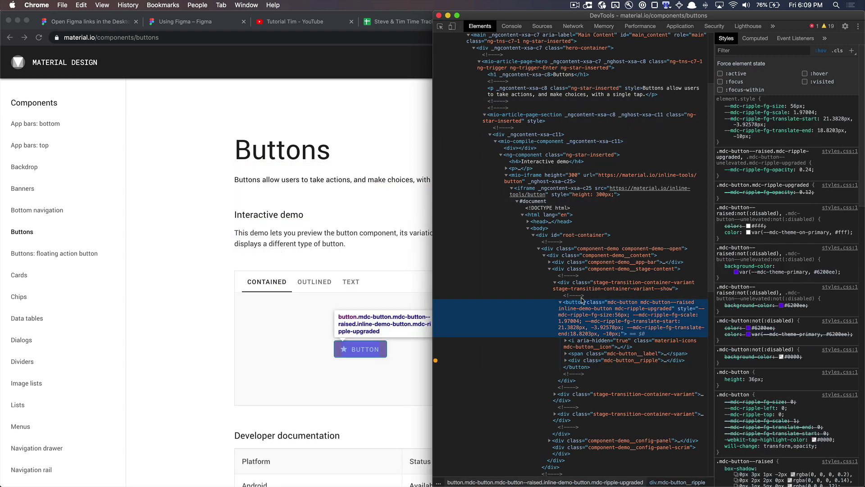
{"action": "left_click", "coordinate": [720, 74]}
{"action": "left_click", "coordinate": [720, 73]}
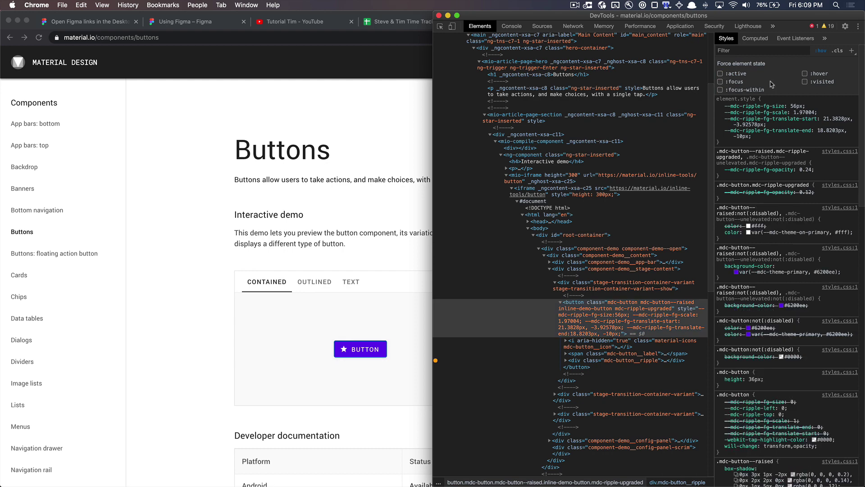
{"action": "left_click", "coordinate": [601, 361]}
{"action": "left_click", "coordinate": [720, 82]}
{"action": "left_click", "coordinate": [720, 82]}
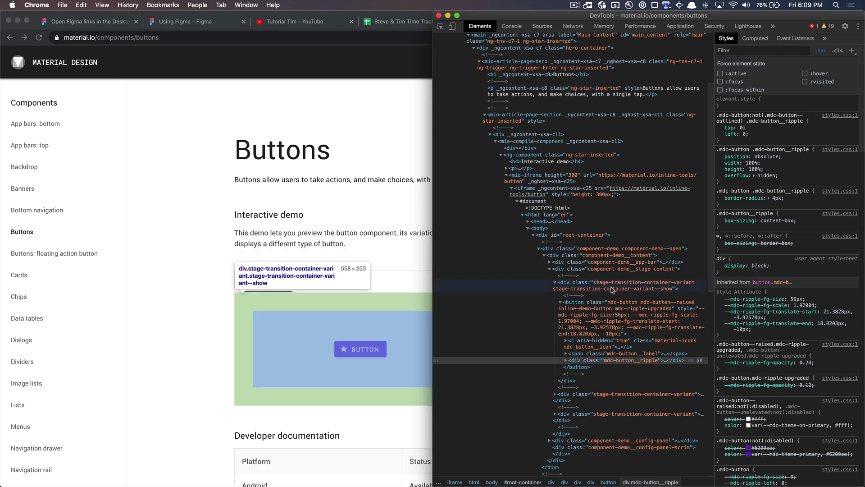
{"action": "left_click", "coordinate": [601, 305]}
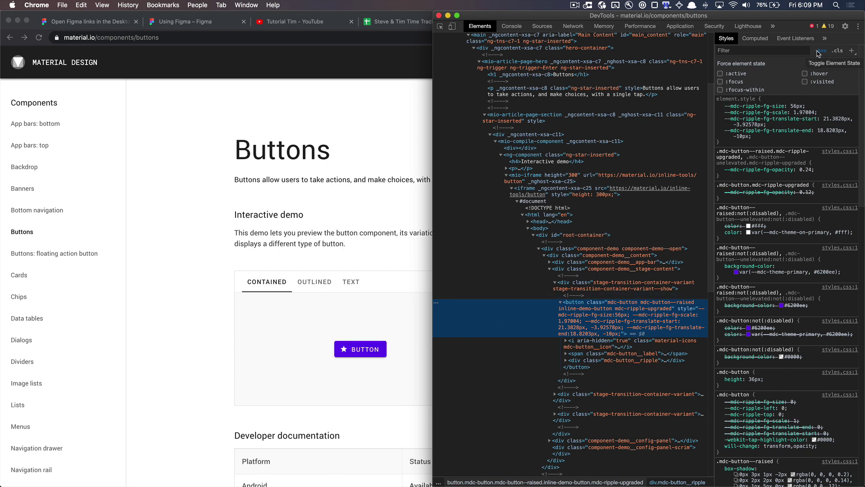
Preview the button's forced active, focus and hover styles, then close DevTools.
{"action": "left_click", "coordinate": [720, 74]}
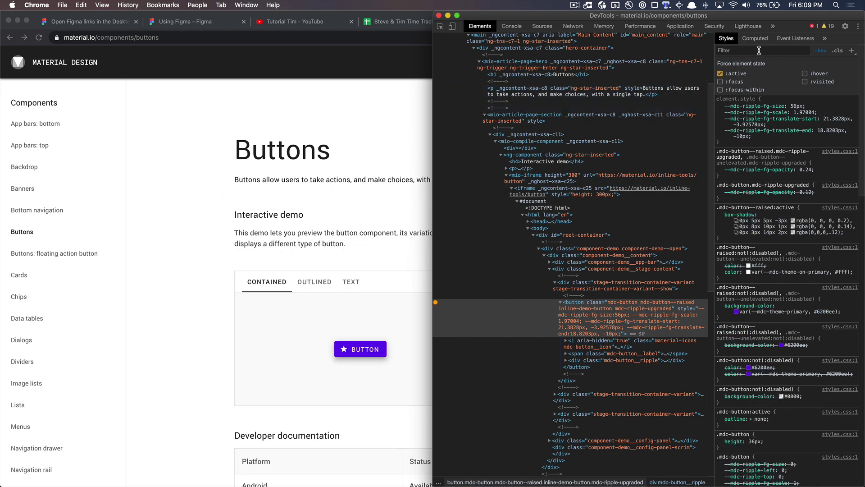
{"action": "left_click", "coordinate": [721, 74]}
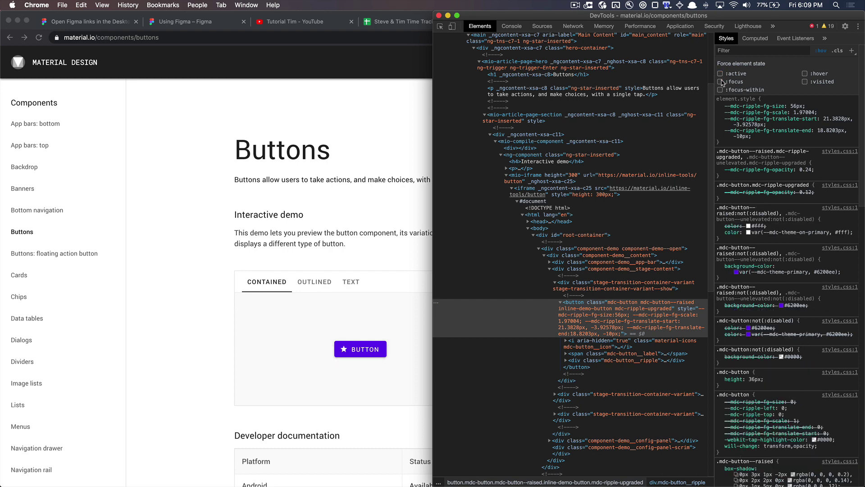
{"action": "left_click", "coordinate": [720, 82]}
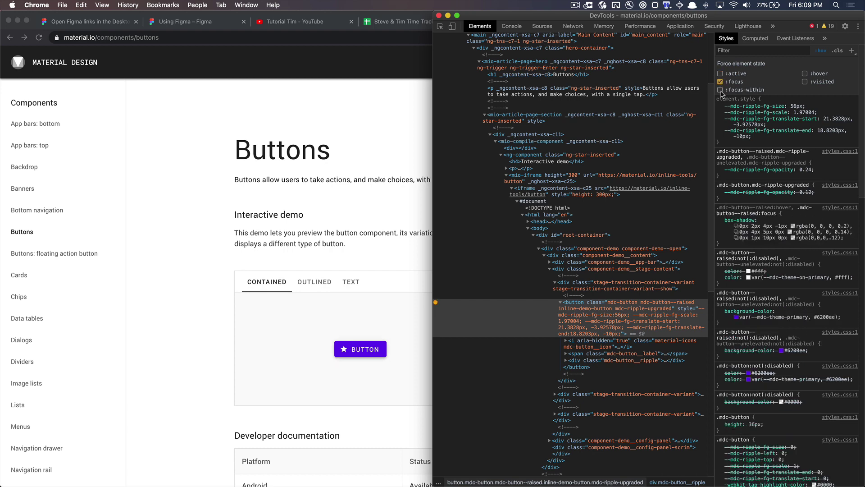
{"action": "left_click", "coordinate": [720, 90]}
{"action": "left_click", "coordinate": [720, 82]}
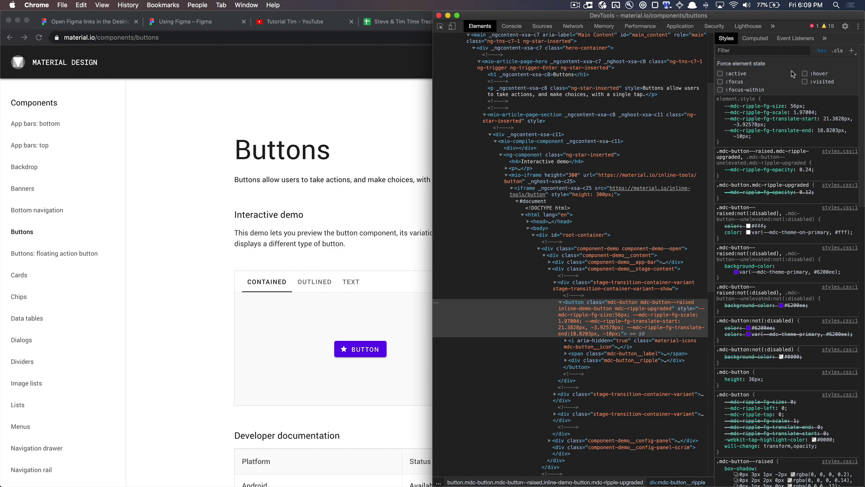
{"action": "left_click", "coordinate": [805, 74]}
{"action": "left_click", "coordinate": [805, 74]}
{"action": "key", "text": "super+alt+i"}
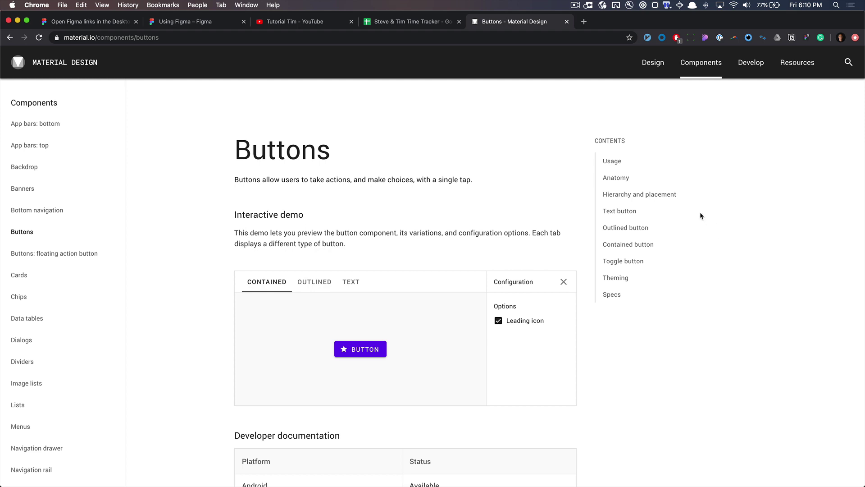
{"action": "key", "text": "shift+super+slash"}
{"action": "key", "text": "Escape"}
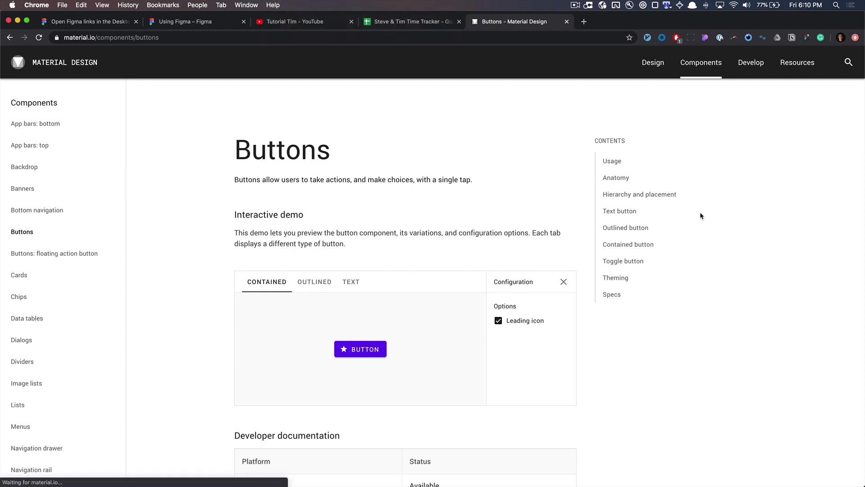
{"action": "key", "text": "shift+super+slash"}
{"action": "type", "text": "oms"}
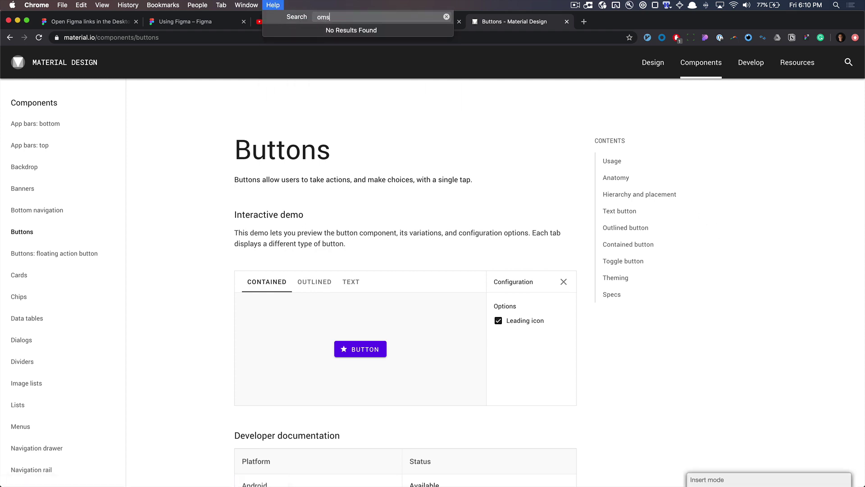
{"action": "key", "text": "BackSpace"}
{"action": "key", "text": "BackSpace"}
{"action": "type", "text": "inspector"}
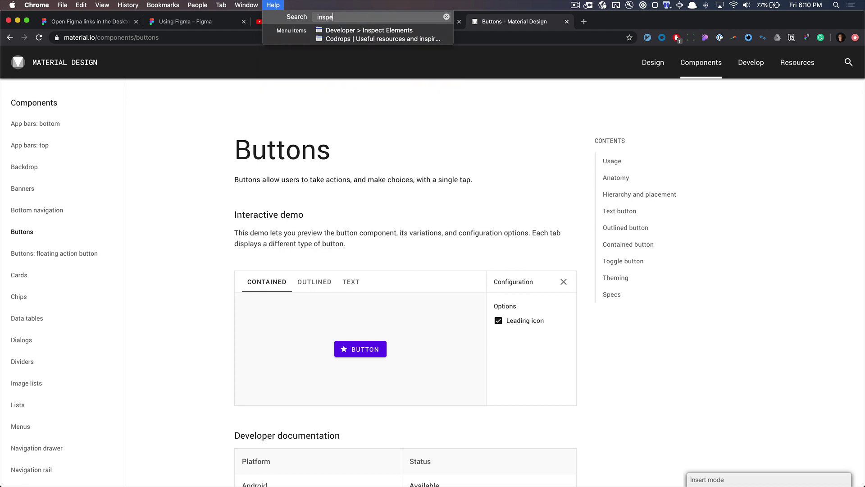
{"action": "key", "text": "BackSpace"}
{"action": "key", "text": "BackSpace"}
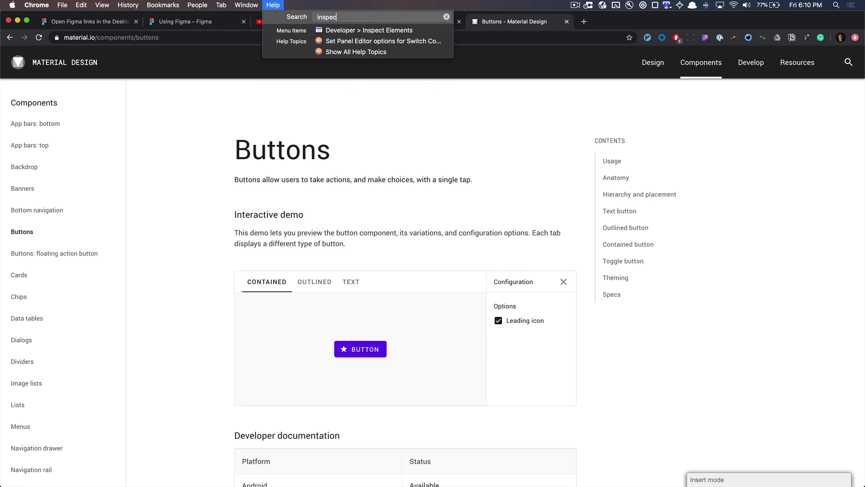
{"action": "key", "text": "Down"}
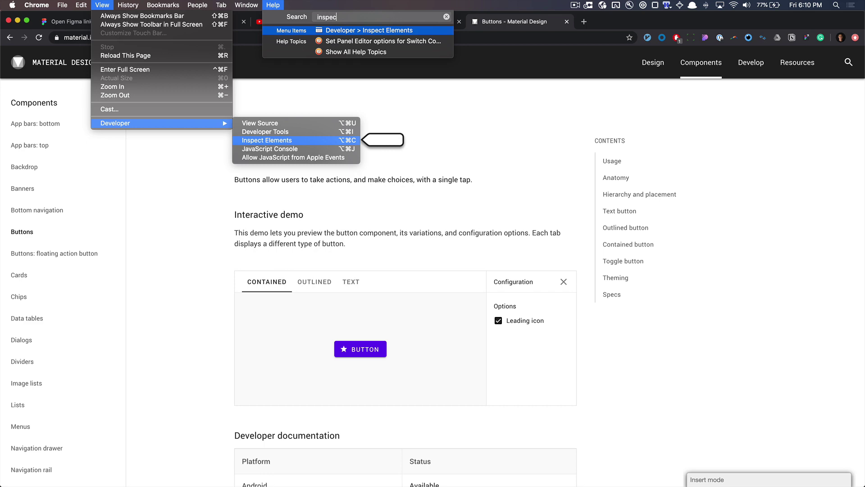
{"action": "key", "text": "Return"}
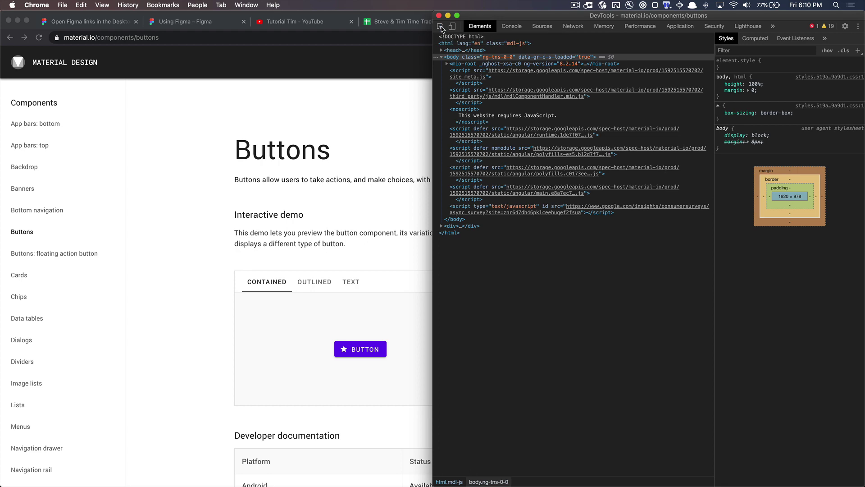
{"action": "left_click", "coordinate": [441, 27]}
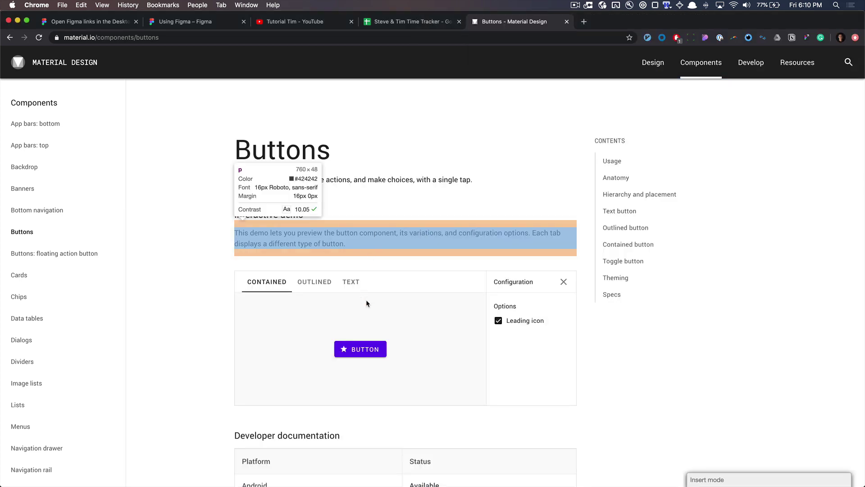
{"action": "left_click", "coordinate": [367, 349]}
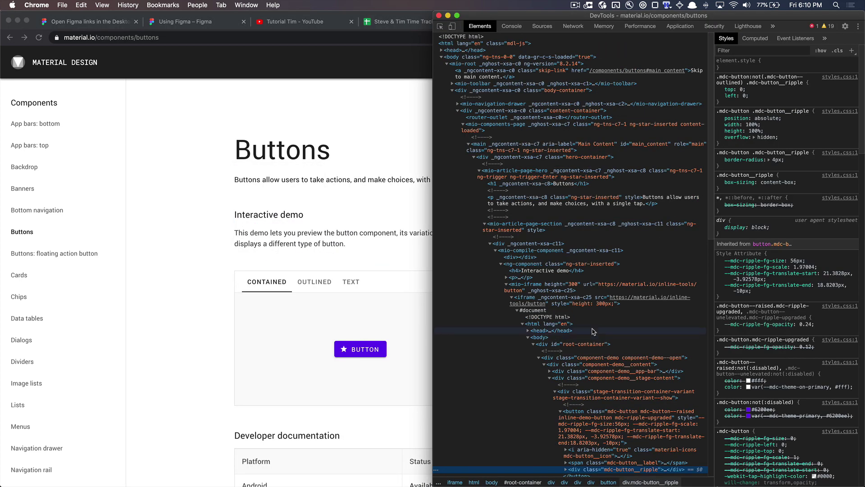
{"action": "scroll", "coordinate": [593, 332], "scroll_direction": "down", "scroll_amount": 4}
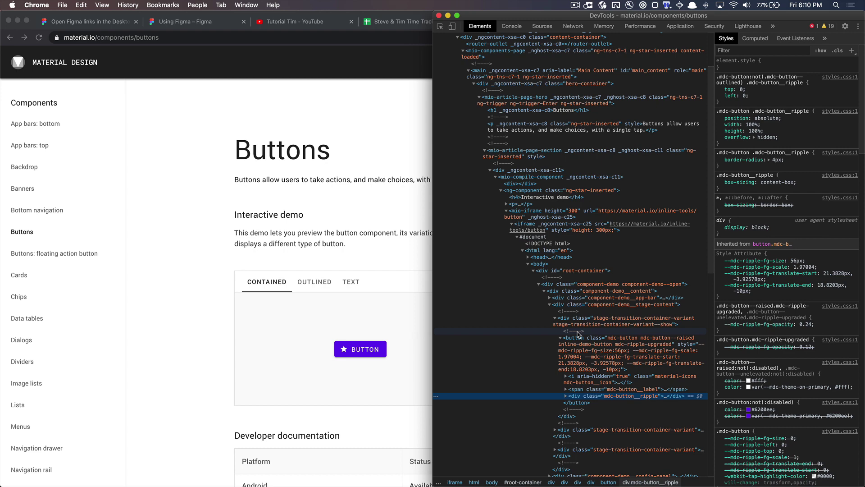
{"action": "left_click", "coordinate": [592, 341]}
{"action": "key", "text": "super+alt+i"}
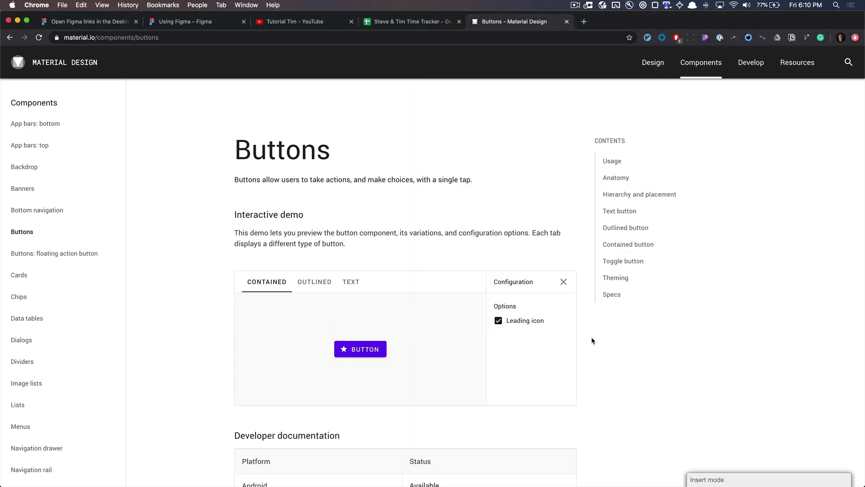
Zoom into the Figma canvas and marquee-select, then deselect, the States through Disabled labels.
{"action": "key", "text": "super+Tab"}
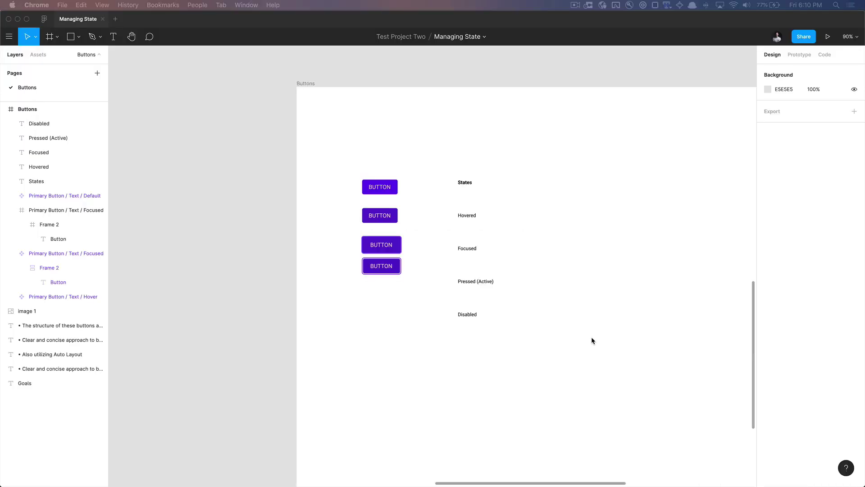
{"action": "scroll", "coordinate": [365, 246], "scroll_direction": "up", "scroll_amount": 5}
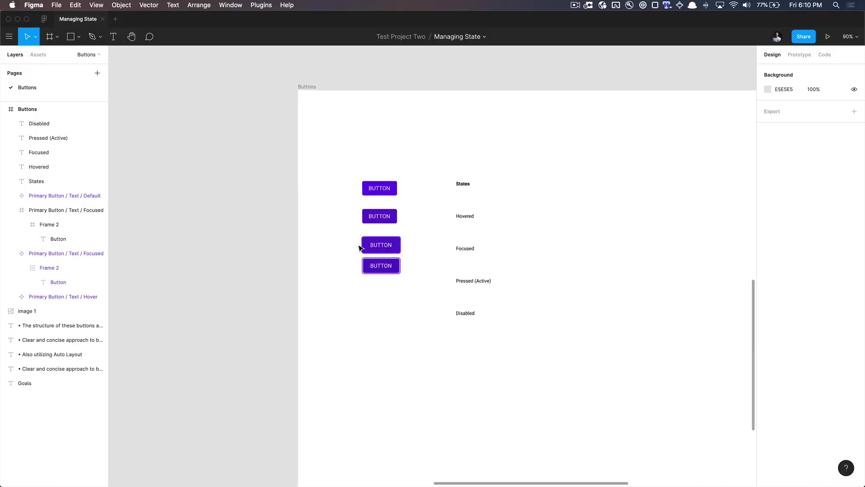
{"action": "scroll", "coordinate": [439, 223], "scroll_direction": "up", "scroll_amount": 2}
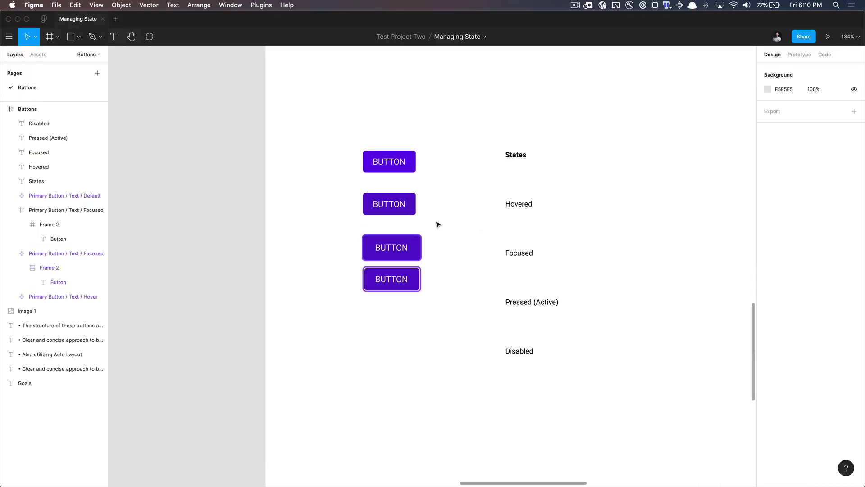
{"action": "left_click_drag", "start_coordinate": [469, 123], "coordinate": [639, 452]}
{"action": "left_click_drag", "start_coordinate": [636, 449], "coordinate": [480, 133]}
{"action": "key", "text": "Escape"}
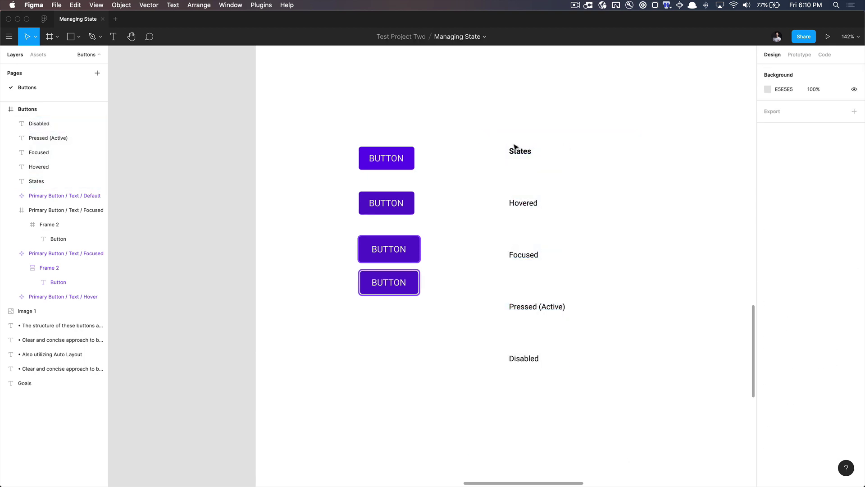
{"action": "left_click", "coordinate": [521, 151]}
{"action": "left_click", "coordinate": [564, 189]}
Scroll the canvas over the four purple buttons, then move to the Leonardo colour tool.
{"action": "scroll", "coordinate": [451, 339], "scroll_direction": "down", "scroll_amount": 3}
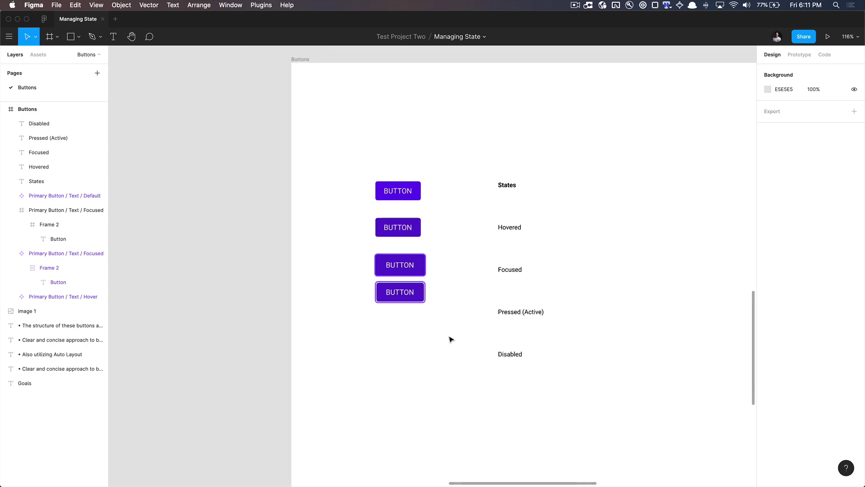
{"action": "scroll", "coordinate": [450, 339], "scroll_direction": "down", "scroll_amount": 3}
{"action": "scroll", "coordinate": [450, 339], "scroll_direction": "up", "scroll_amount": 2}
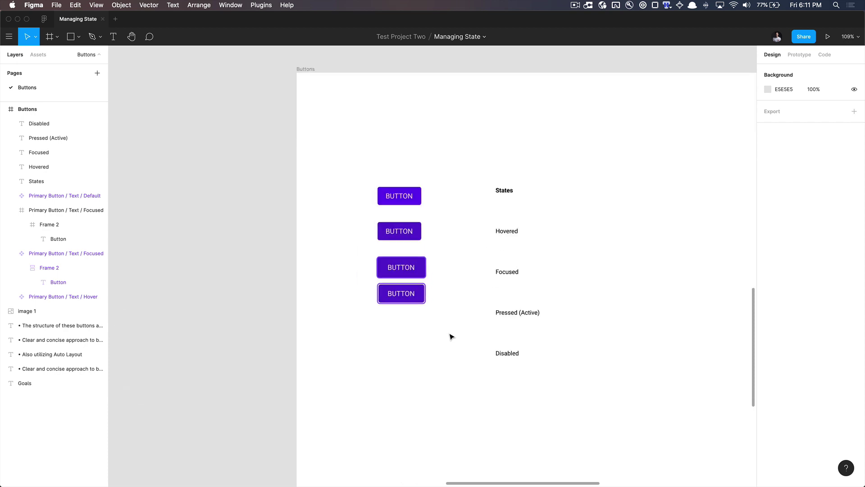
{"action": "scroll", "coordinate": [450, 336], "scroll_direction": "up", "scroll_amount": 2}
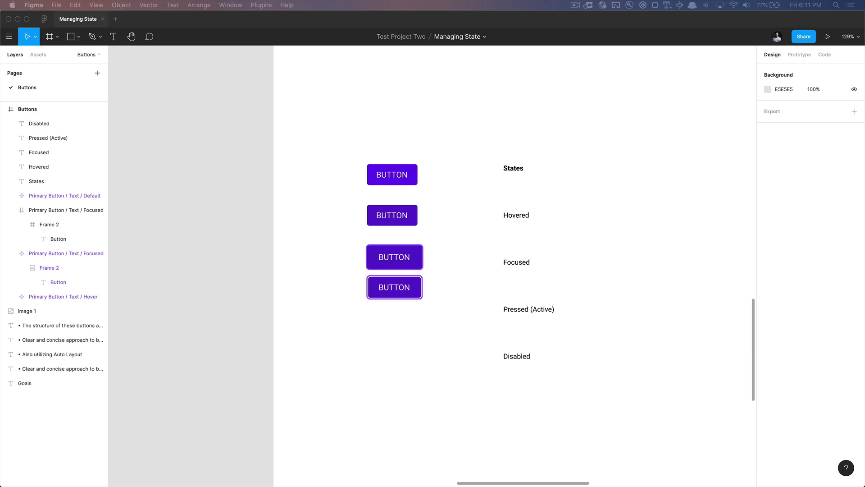
{"action": "key", "text": "super+Tab"}
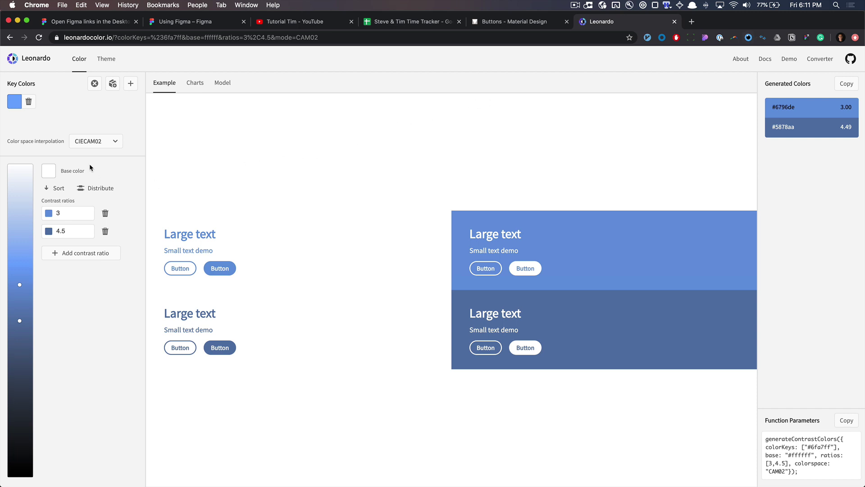
{"action": "left_click", "coordinate": [89, 146]}
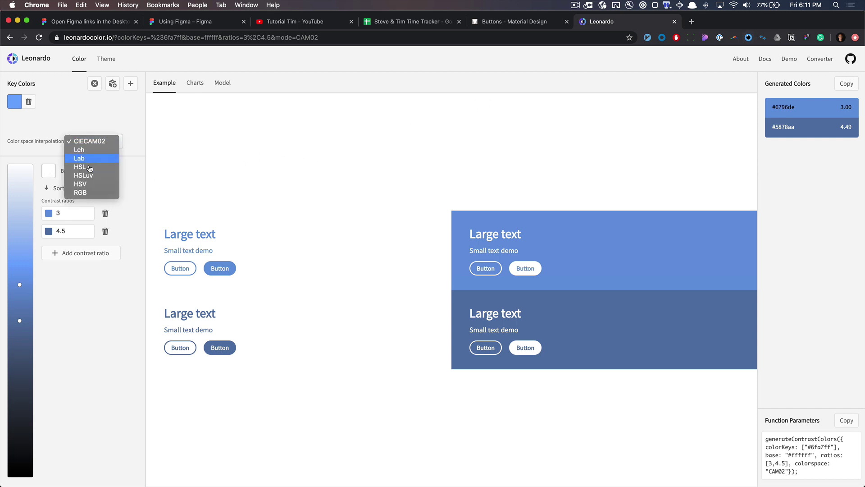
{"action": "left_click", "coordinate": [86, 193]}
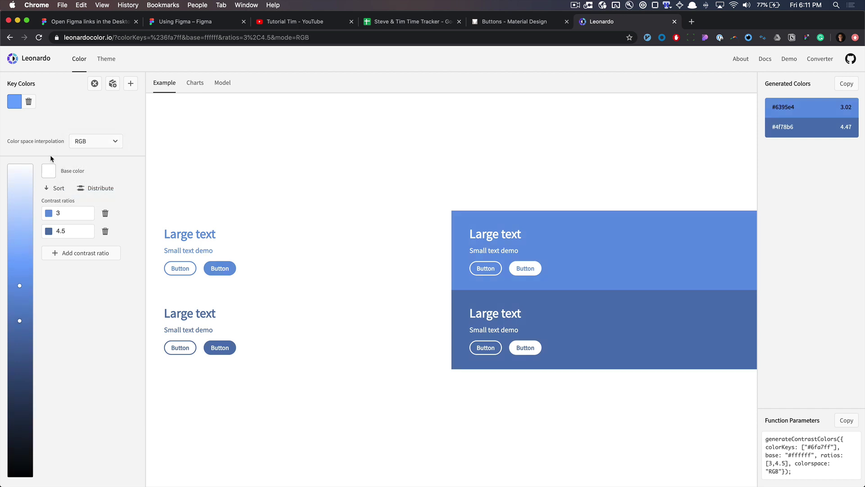
{"action": "left_click", "coordinate": [88, 142]}
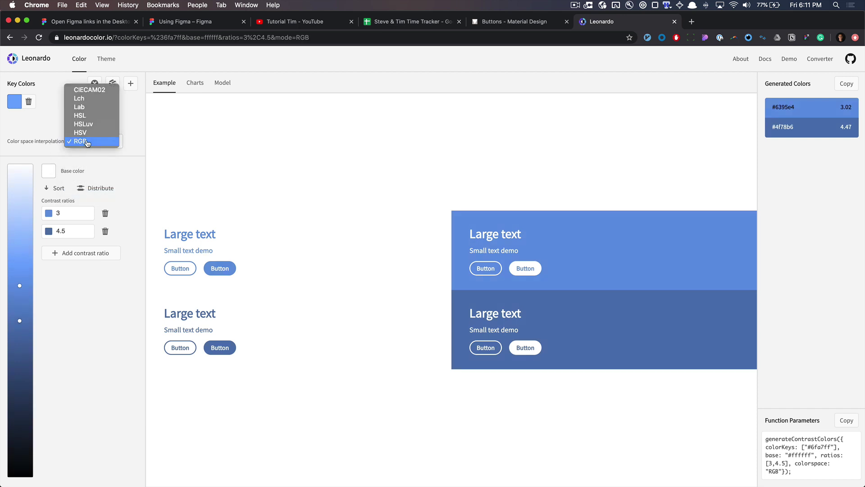
{"action": "left_click", "coordinate": [87, 142]}
{"action": "left_click", "coordinate": [49, 173]}
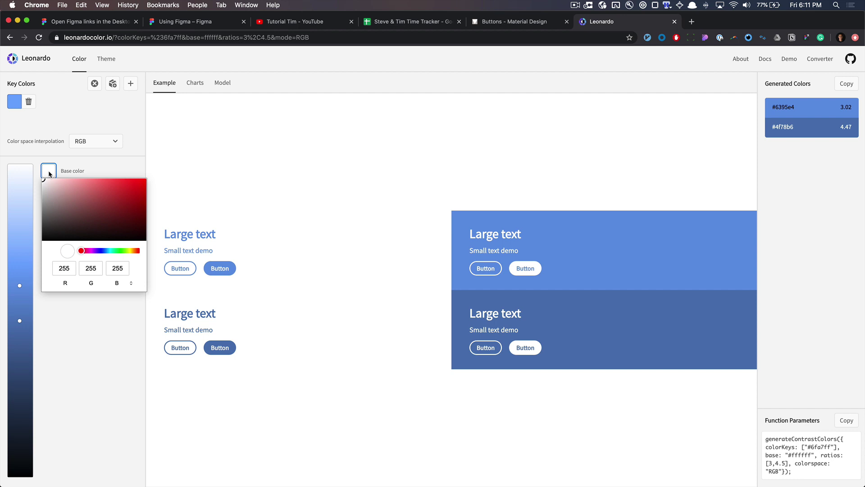
{"action": "left_click", "coordinate": [91, 283]}
{"action": "left_click", "coordinate": [124, 287]}
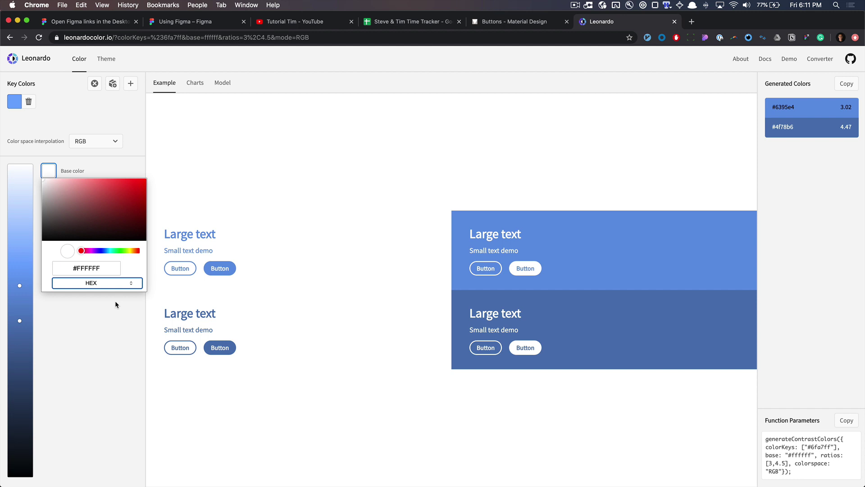
{"action": "left_click", "coordinate": [115, 301]}
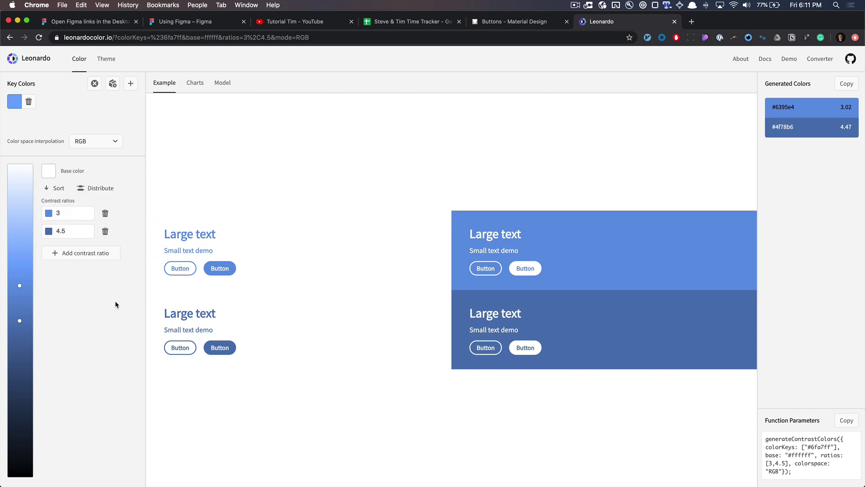
{"action": "left_click", "coordinate": [12, 103]}
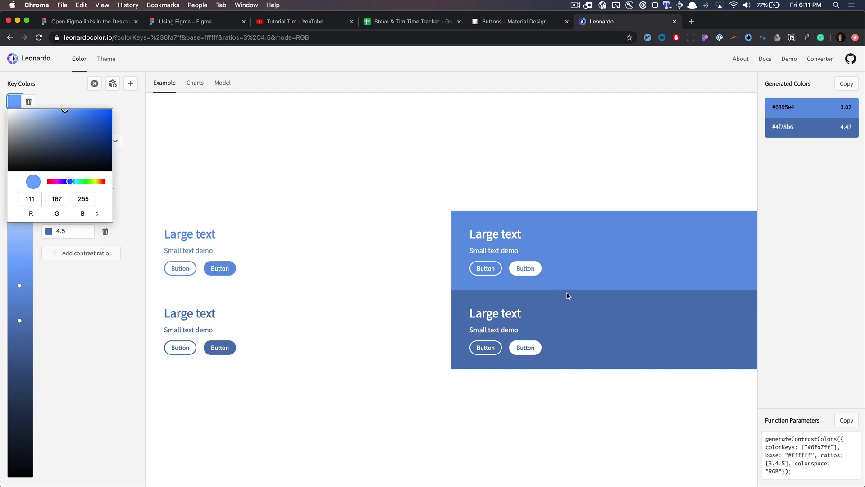
{"action": "left_click", "coordinate": [58, 213]}
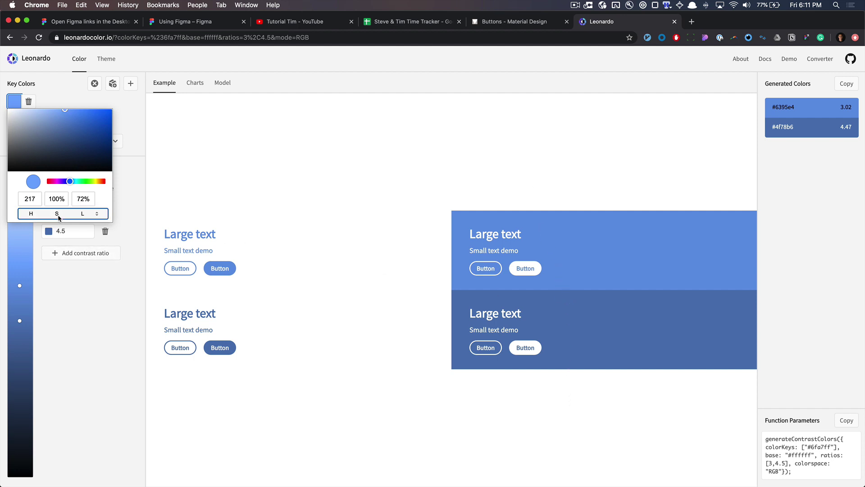
{"action": "left_click", "coordinate": [58, 214]}
Discard an extra black key colour, add a 5.50 contrast ratio, and copy the generated #4669a1.
{"action": "left_click", "coordinate": [139, 168]}
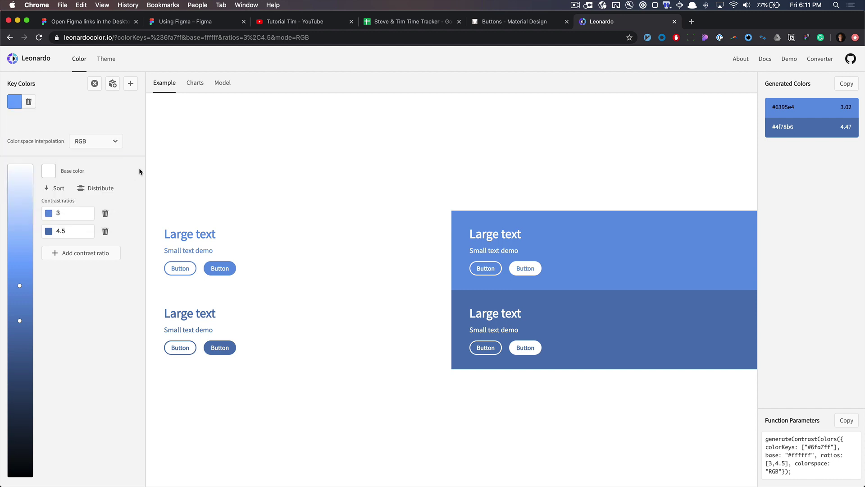
{"action": "left_click", "coordinate": [131, 82]}
{"action": "left_click", "coordinate": [61, 103]}
{"action": "left_click", "coordinate": [92, 254]}
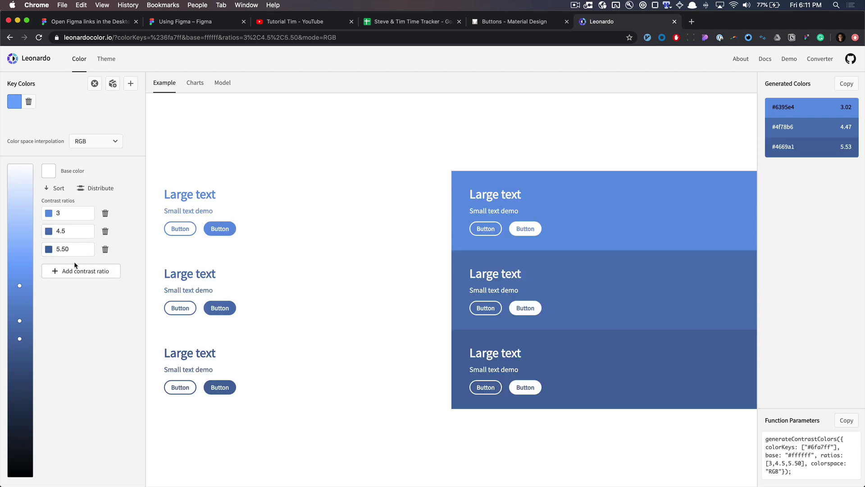
{"action": "left_click_drag", "start_coordinate": [56, 250], "coordinate": [71, 250]}
{"action": "left_click", "coordinate": [47, 251]}
{"action": "left_click", "coordinate": [803, 148]}
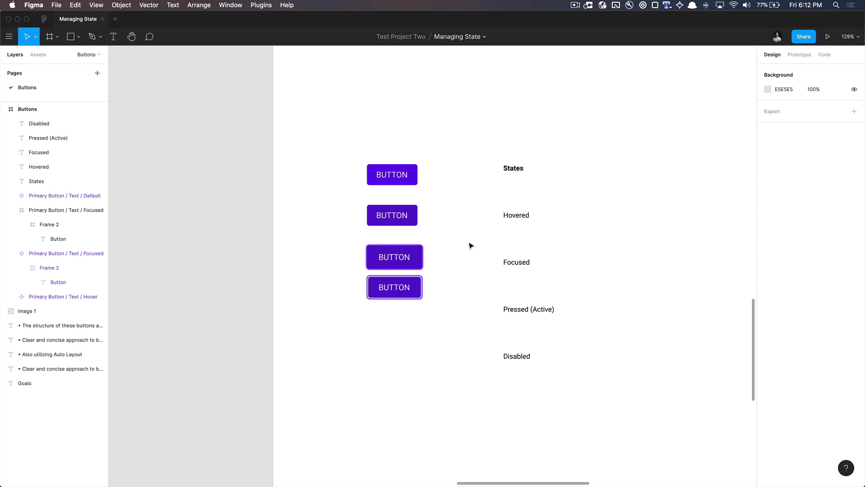
Marquee-select and delete the four purple draft buttons in the Buttons frame.
{"action": "scroll", "coordinate": [471, 246], "scroll_direction": "down", "scroll_amount": 5}
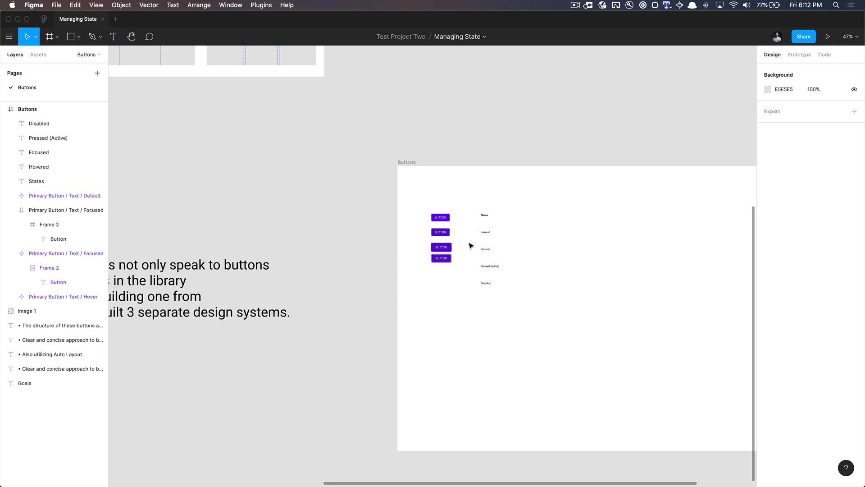
{"action": "scroll", "coordinate": [470, 245], "scroll_direction": "up", "scroll_amount": 3}
{"action": "scroll", "coordinate": [446, 239], "scroll_direction": "right", "scroll_amount": 5}
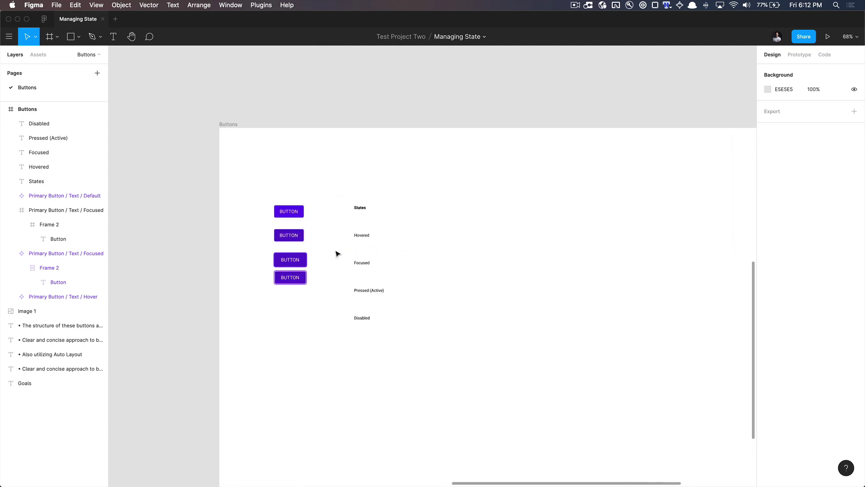
{"action": "scroll", "coordinate": [342, 241], "scroll_direction": "up", "scroll_amount": 2}
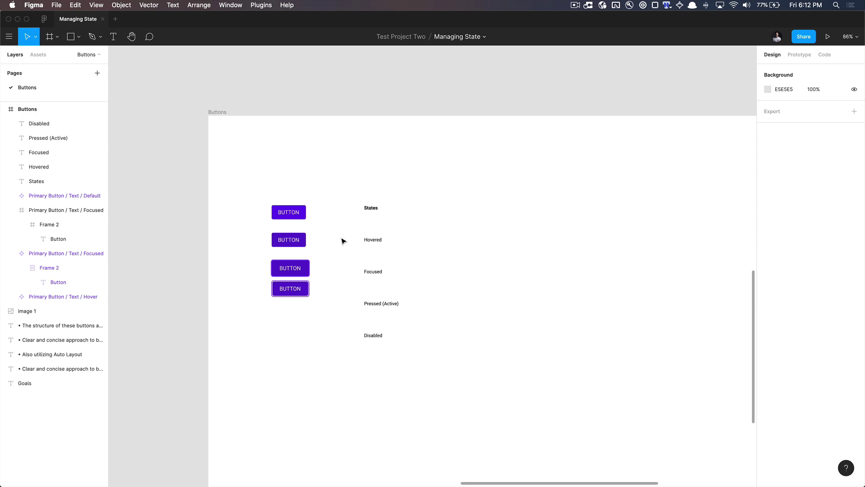
{"action": "scroll", "coordinate": [339, 240], "scroll_direction": "up", "scroll_amount": 2}
{"action": "left_click_drag", "start_coordinate": [208, 175], "coordinate": [347, 391]}
{"action": "key", "text": "BackSpace"}
Pan the canvas over to the Material Contained button spec sheet.
{"action": "key", "text": "f"}
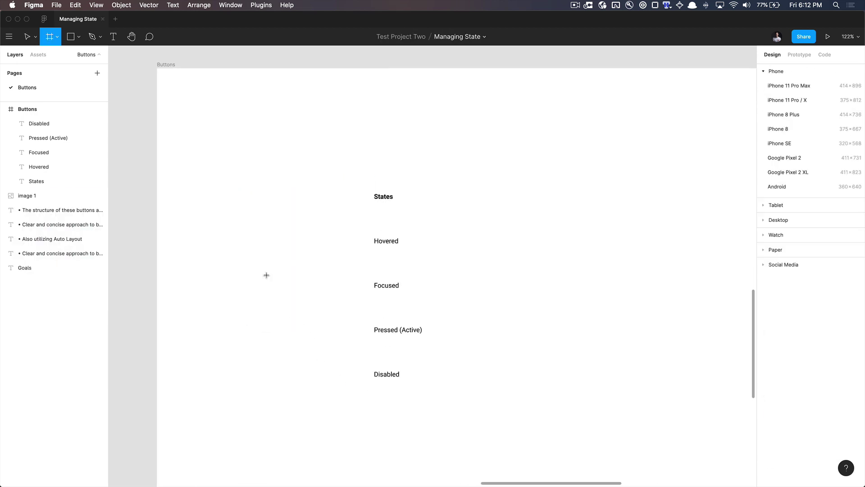
{"action": "scroll", "coordinate": [215, 178], "scroll_direction": "down", "scroll_amount": 3}
{"action": "key", "text": "v"}
{"action": "scroll", "coordinate": [214, 178], "scroll_direction": "down", "scroll_amount": 6}
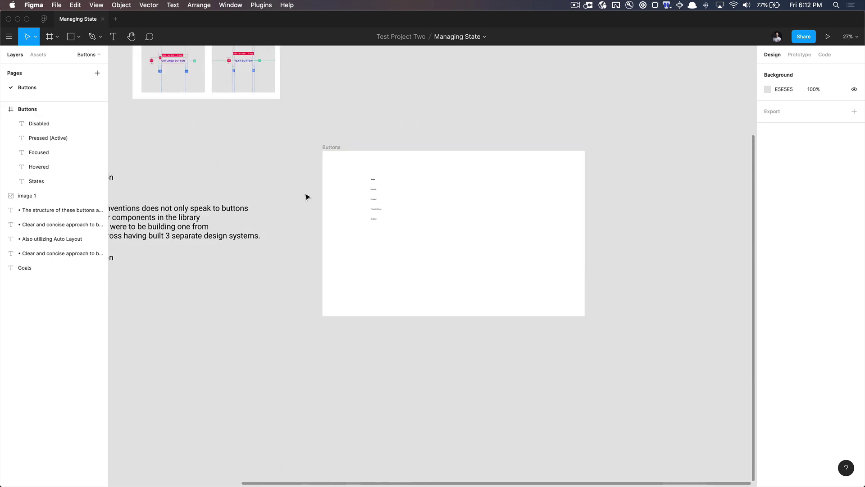
{"action": "scroll", "coordinate": [307, 195], "scroll_direction": "left", "scroll_amount": 5}
{"action": "scroll", "coordinate": [307, 195], "scroll_direction": "up", "scroll_amount": 5}
{"action": "scroll", "coordinate": [300, 193], "scroll_direction": "up", "scroll_amount": 5}
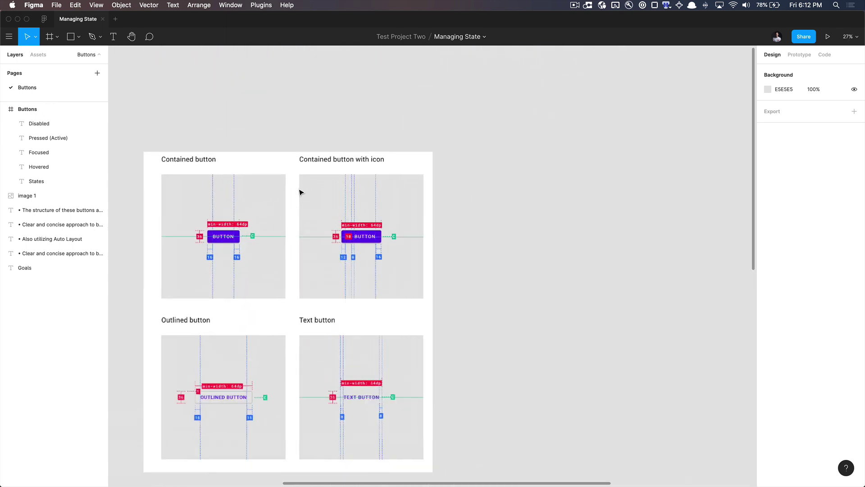
{"action": "scroll", "coordinate": [281, 196], "scroll_direction": "up", "scroll_amount": 3}
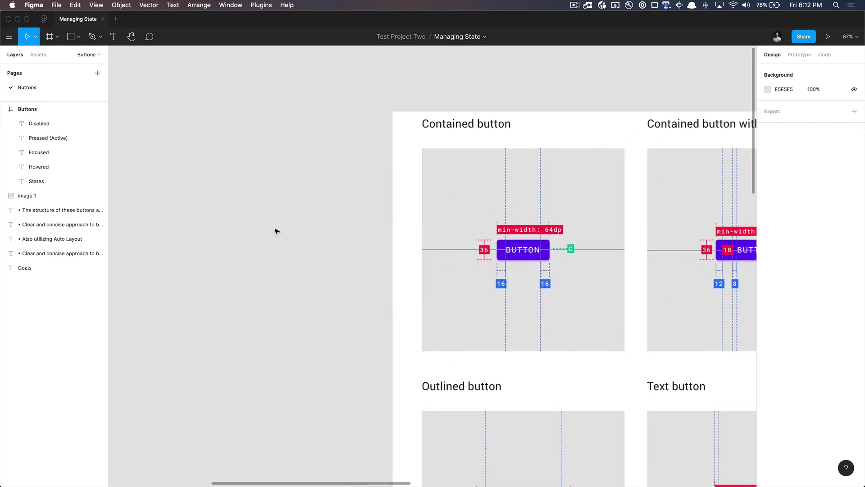
Draw a frame beside the spec sheet with height 36 and corner radius 4.
{"action": "key", "text": "f"}
{"action": "left_click_drag", "start_coordinate": [244, 220], "coordinate": [317, 241]}
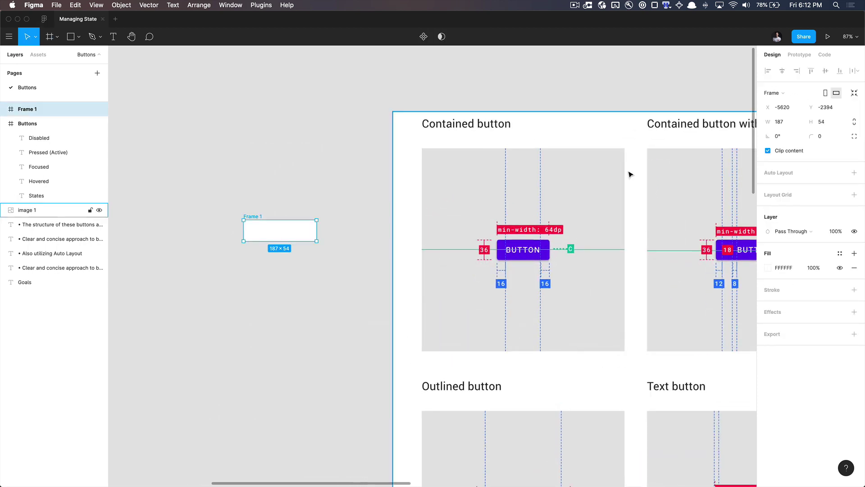
{"action": "left_click", "coordinate": [839, 126]}
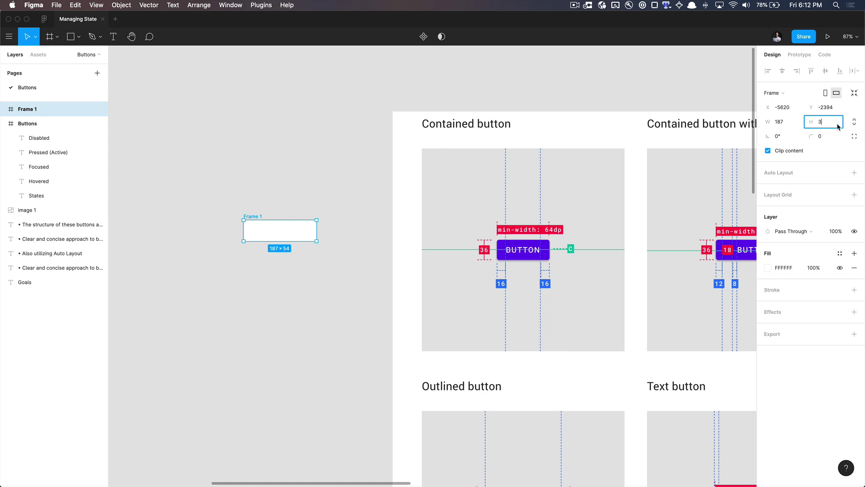
{"action": "key", "text": "Return"}
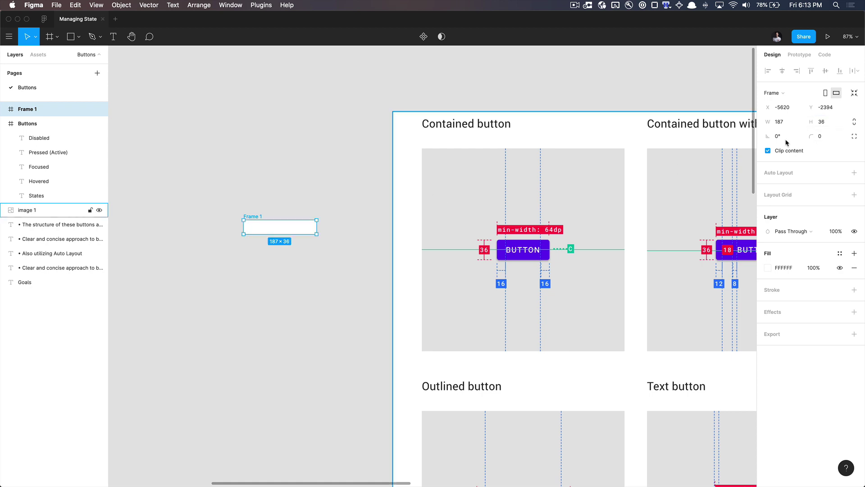
{"action": "left_click", "coordinate": [828, 137]}
{"action": "type", "text": "4"}
{"action": "key", "text": "Return"}
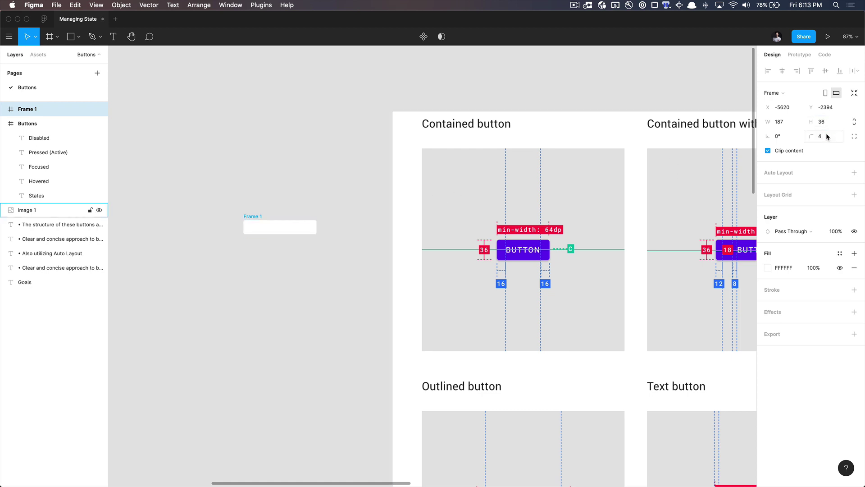
Add a Roboto 14 text layer in Frame 1 and set its case to Uppercase.
{"action": "scroll", "coordinate": [270, 233], "scroll_direction": "up", "scroll_amount": 2}
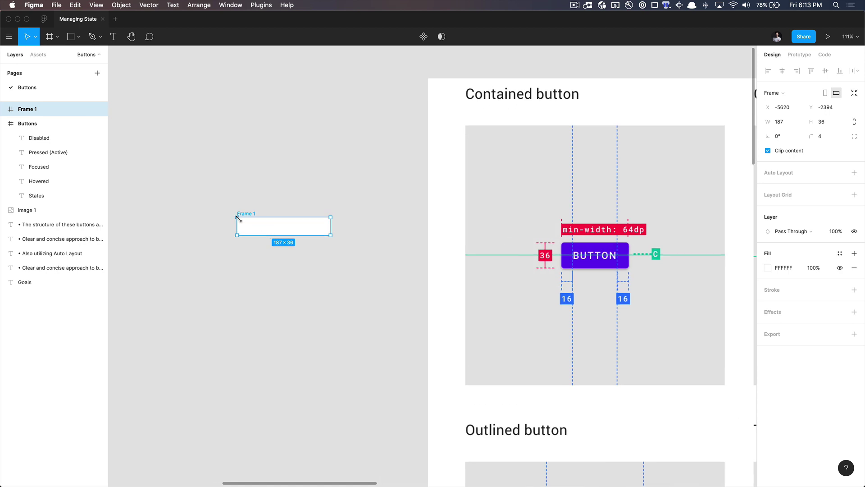
{"action": "scroll", "coordinate": [239, 223], "scroll_direction": "up", "scroll_amount": 3}
{"action": "key", "text": "t"}
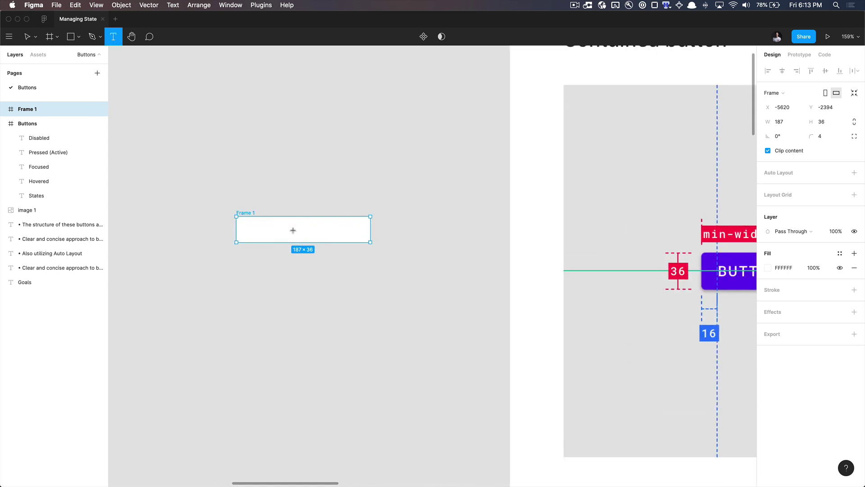
{"action": "left_click", "coordinate": [293, 227]}
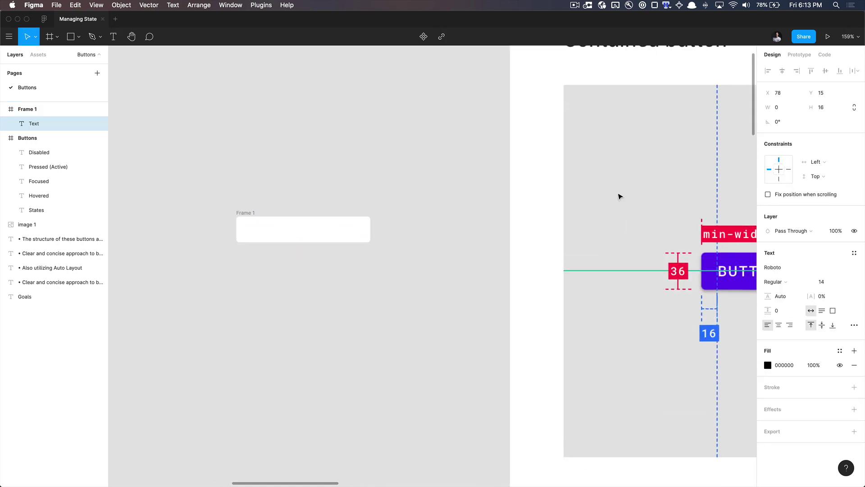
{"action": "left_click", "coordinate": [827, 284]}
{"action": "left_click", "coordinate": [854, 325]}
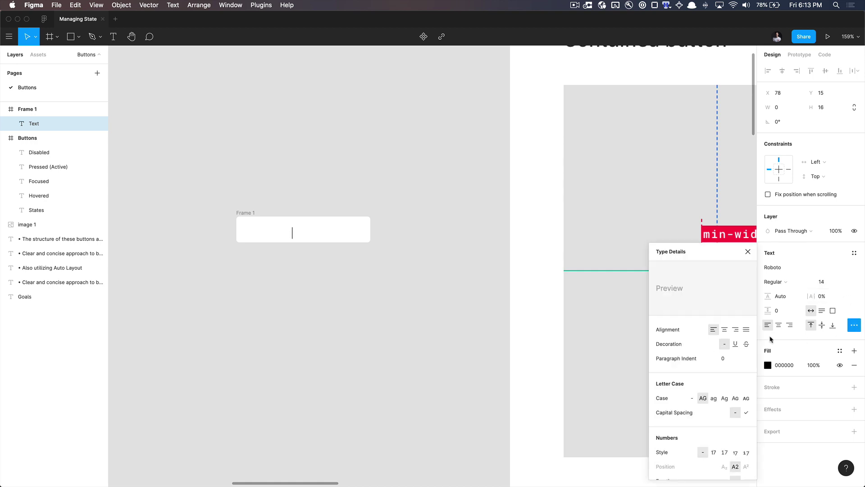
{"action": "left_click", "coordinate": [704, 399]}
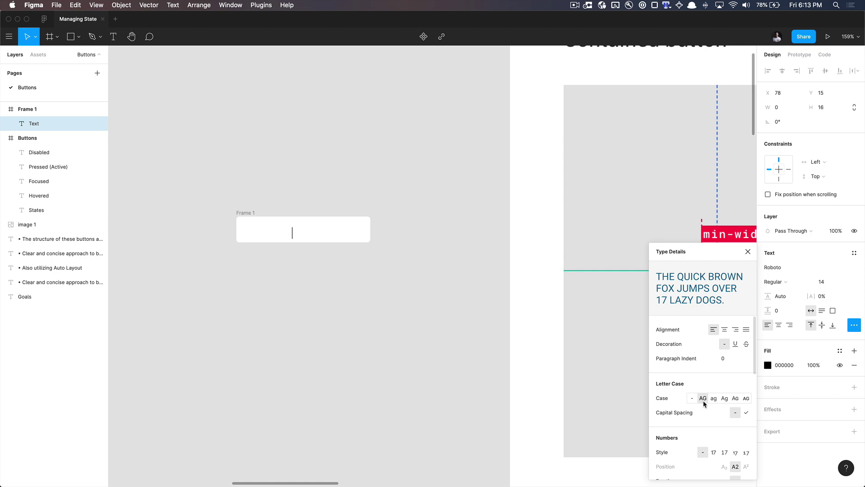
{"action": "left_click", "coordinate": [692, 398]}
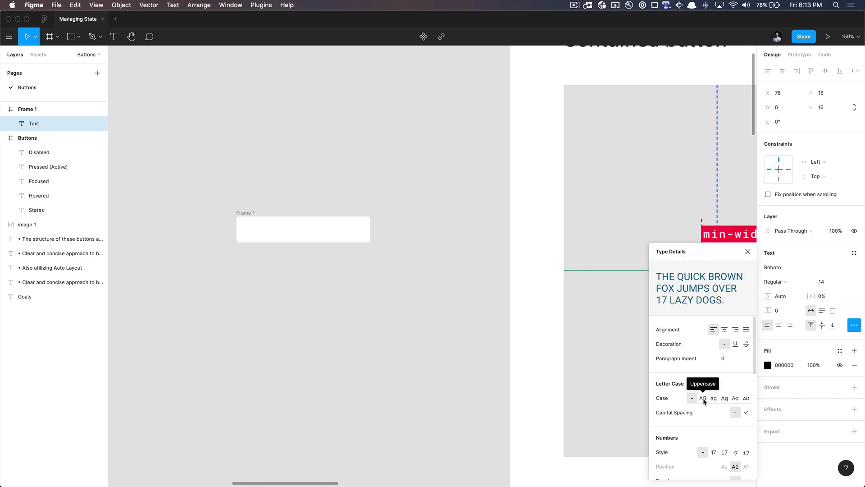
{"action": "left_click", "coordinate": [704, 401]}
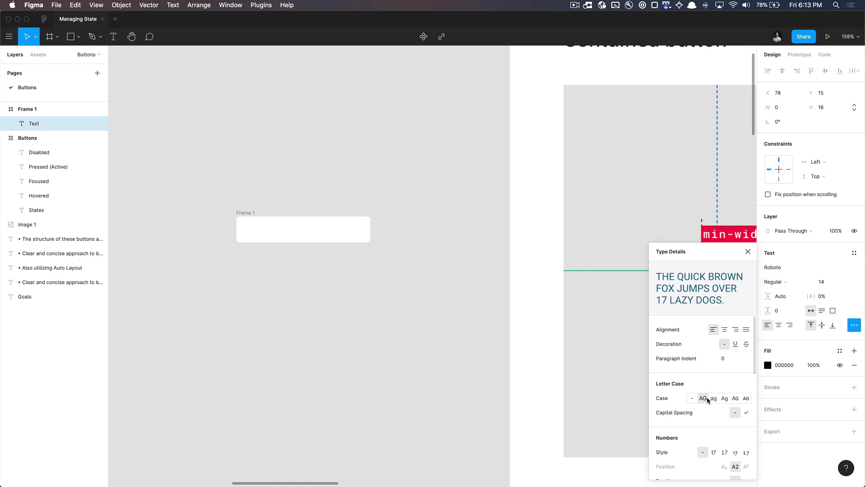
{"action": "left_click", "coordinate": [748, 251]}
{"action": "scroll", "coordinate": [570, 276], "scroll_direction": "down", "scroll_amount": 2}
{"action": "scroll", "coordinate": [569, 276], "scroll_direction": "right", "scroll_amount": 3}
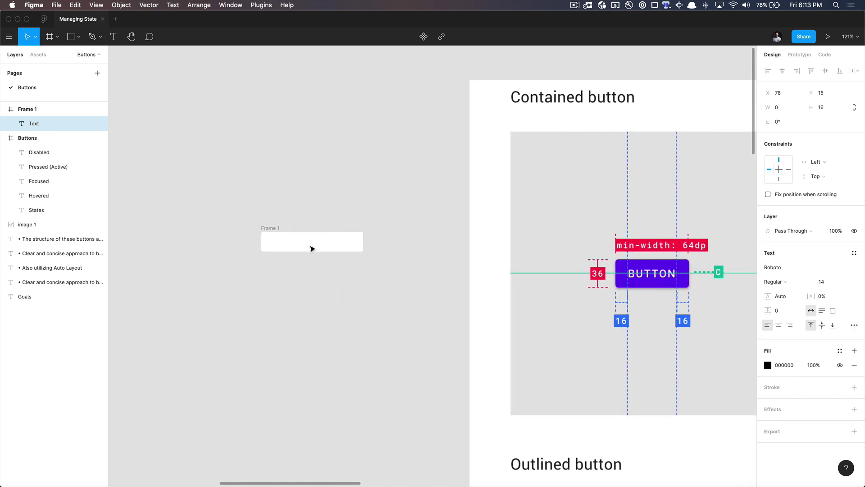
Type the 'button' label and centre it horizontally and vertically in Frame 1.
{"action": "key", "text": "Escape"}
{"action": "key", "text": "super+z"}
{"action": "type", "text": "button"}
{"action": "key", "text": "Escape"}
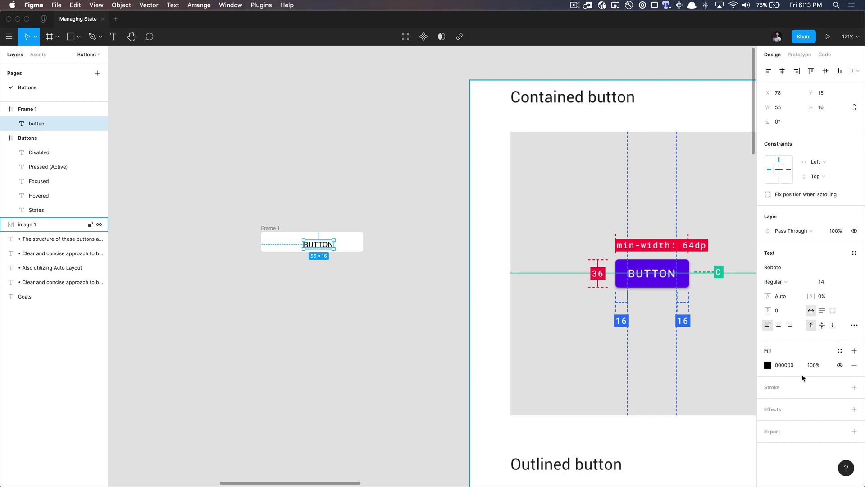
{"action": "key", "text": "alt+h"}
{"action": "key", "text": "alt+v"}
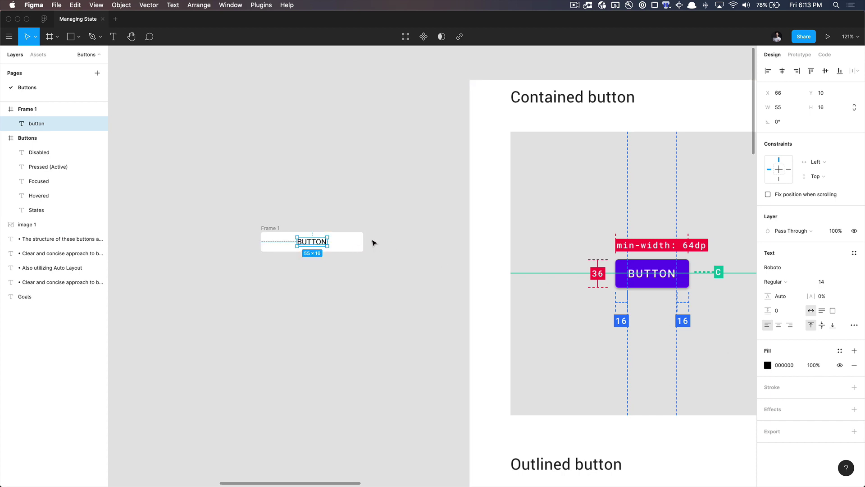
Wrap the BUTTON label in auto layout with 0 horizontal and vertical padding.
{"action": "key", "text": "shift+a"}
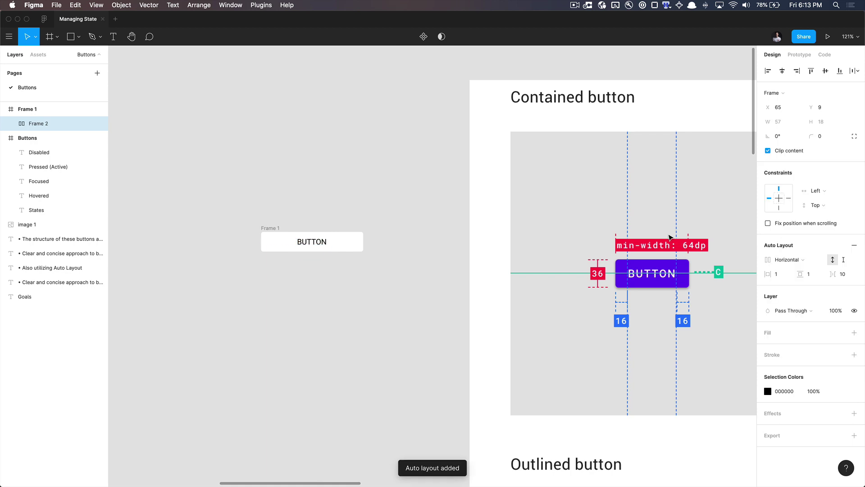
{"action": "left_click", "coordinate": [779, 274]}
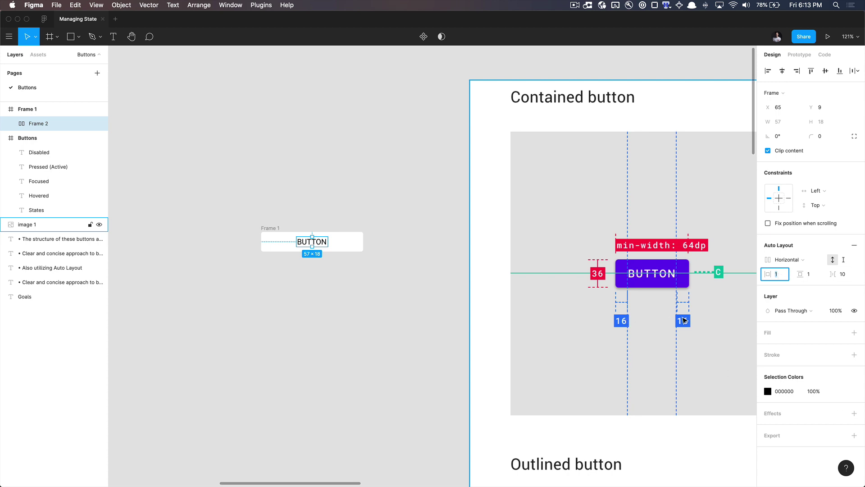
{"action": "left_click", "coordinate": [781, 274]}
{"action": "type", "text": "0"}
{"action": "key", "text": "Tab"}
{"action": "type", "text": "0"}
{"action": "key", "text": "Return"}
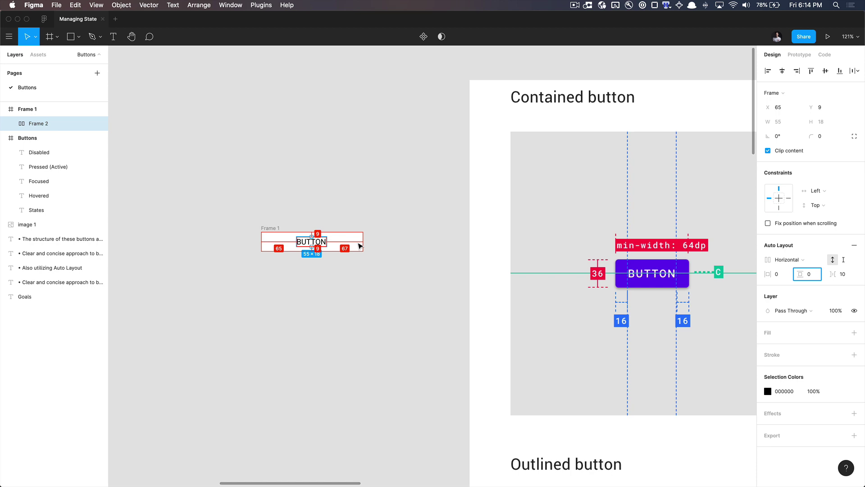
Move the inner BUTTON frame from Y 9 to 10, then select Frame 1.
{"action": "left_click", "coordinate": [331, 255]}
{"action": "left_click", "coordinate": [319, 245]}
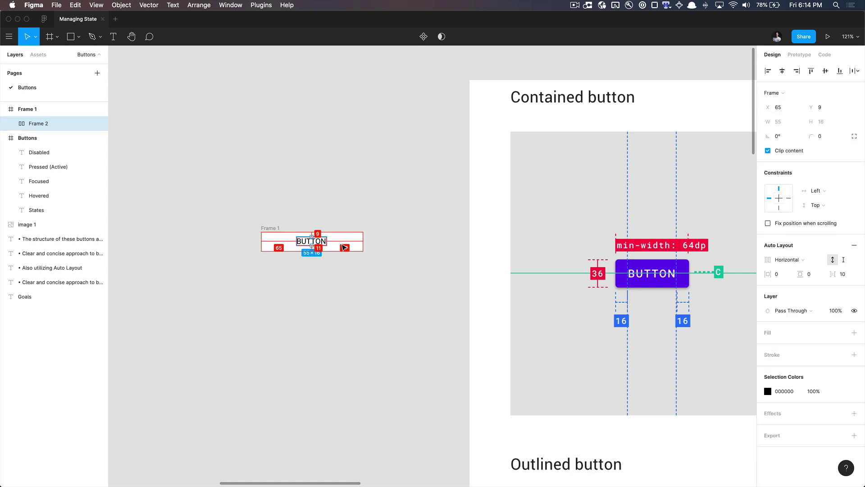
{"action": "key", "text": "Down"}
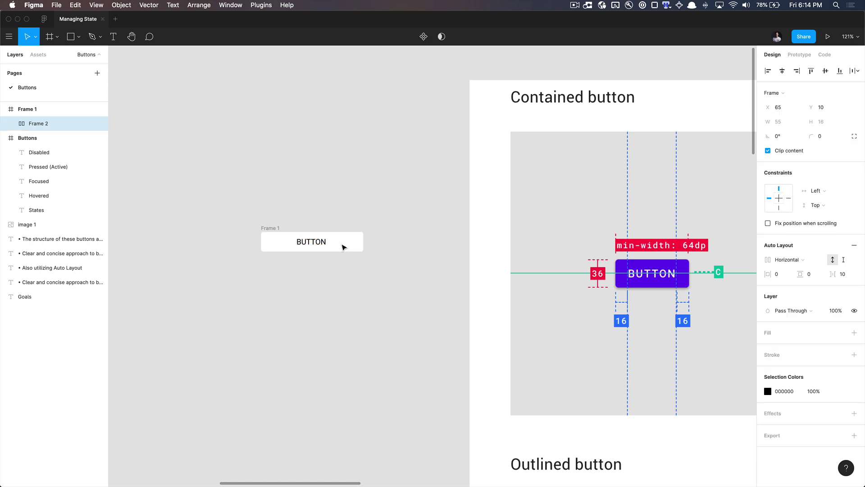
{"action": "left_click", "coordinate": [273, 229]}
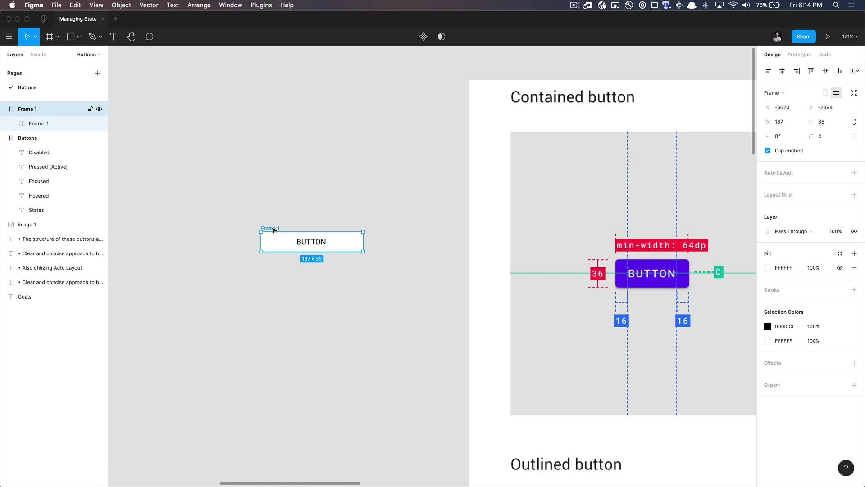
Add auto layout to Frame 1 from its right-click menu.
{"action": "key", "text": "shift+a"}
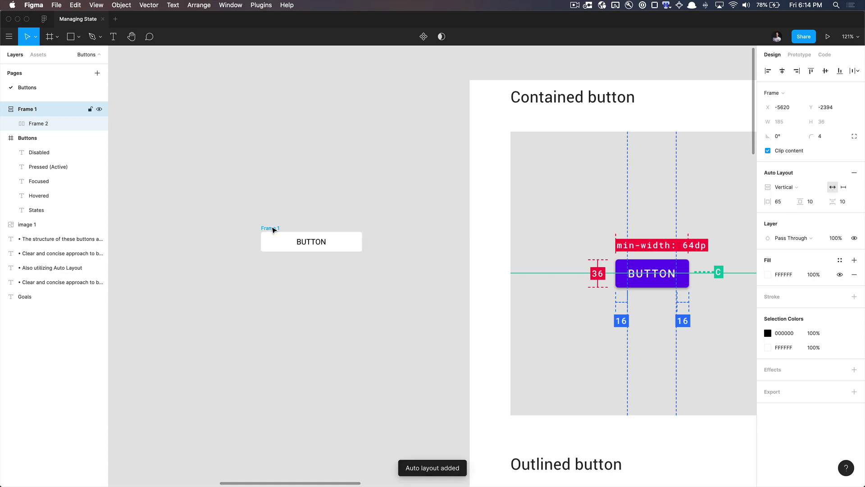
{"action": "key", "text": "super+z"}
{"action": "right_click", "coordinate": [273, 229]}
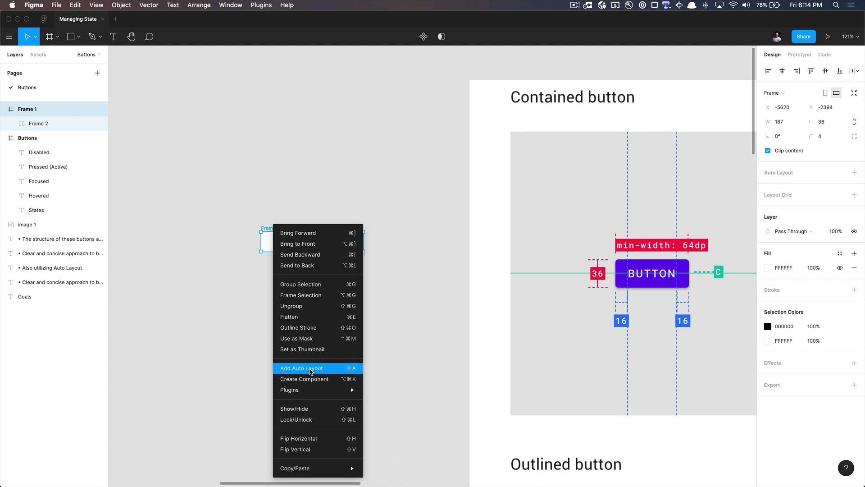
{"action": "left_click", "coordinate": [310, 371]}
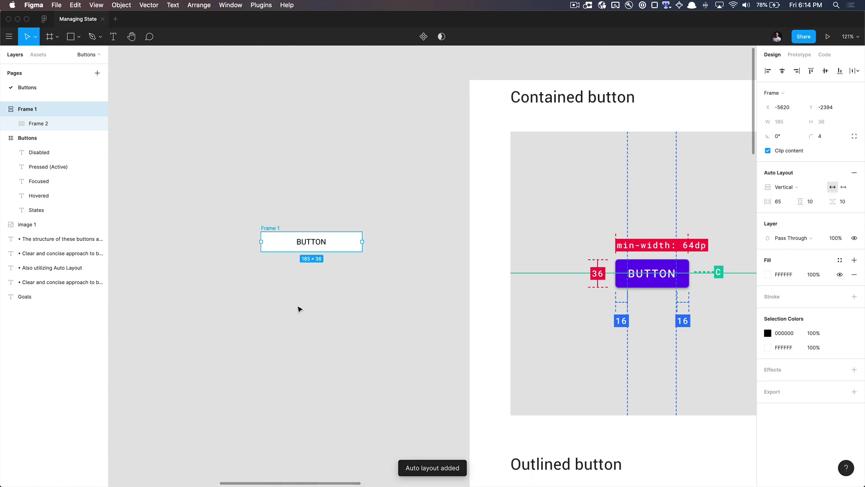
Rename the auto-layout frame to 'Primary / Default'.
{"action": "key", "text": "super+r"}
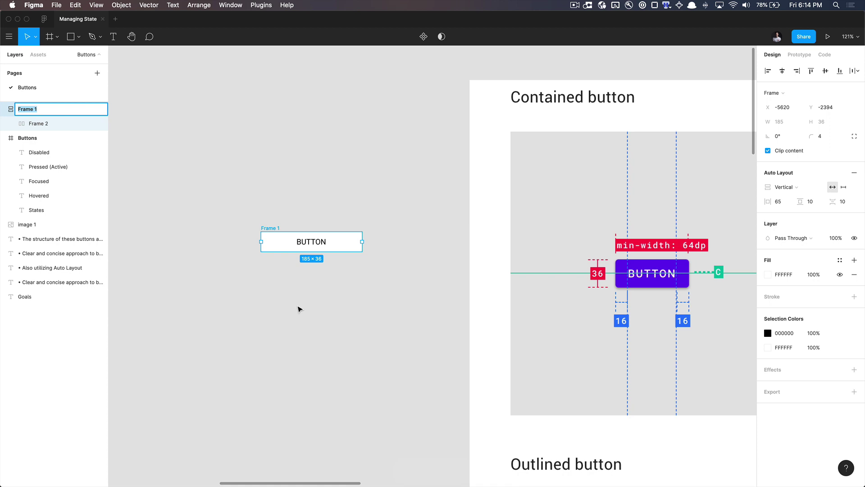
{"action": "type", "text": "Button"}
{"action": "key", "text": "Return"}
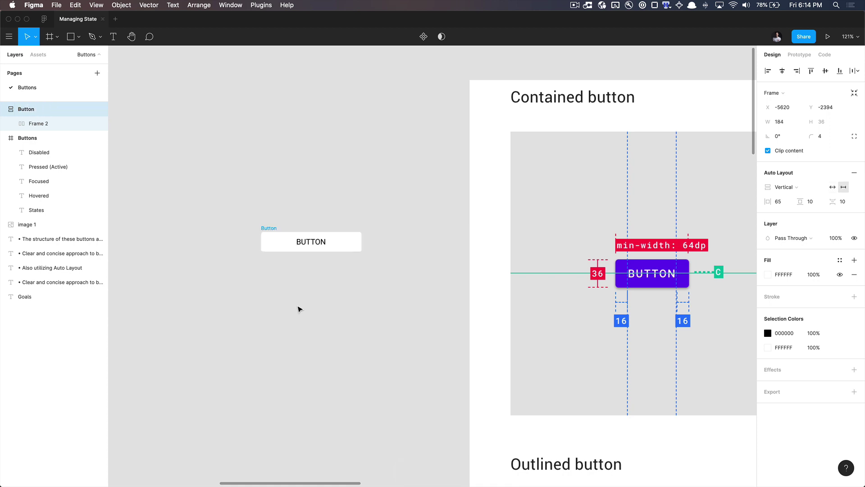
{"action": "key", "text": "super+r"}
{"action": "type", "text": "P"}
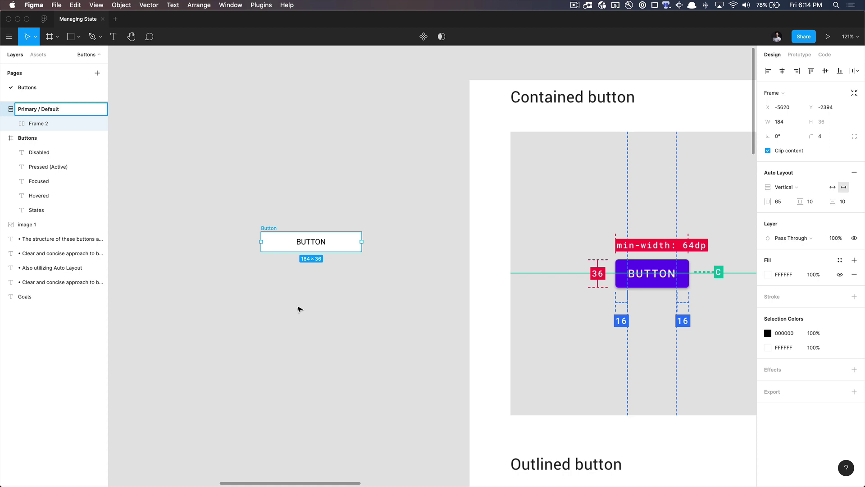
{"action": "type", "text": "Button"}
{"action": "key", "text": "shift+alt+Left"}
{"action": "key", "text": "BackSpace"}
{"action": "key", "text": "BackSpace"}
{"action": "key", "text": "Return"}
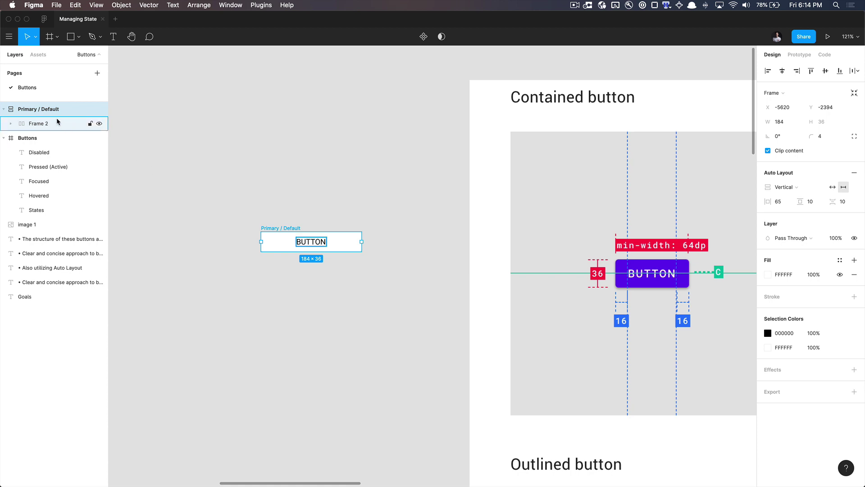
{"action": "scroll", "coordinate": [283, 174], "scroll_direction": "right", "scroll_amount": 2}
{"action": "scroll", "coordinate": [282, 174], "scroll_direction": "down", "scroll_amount": 1}
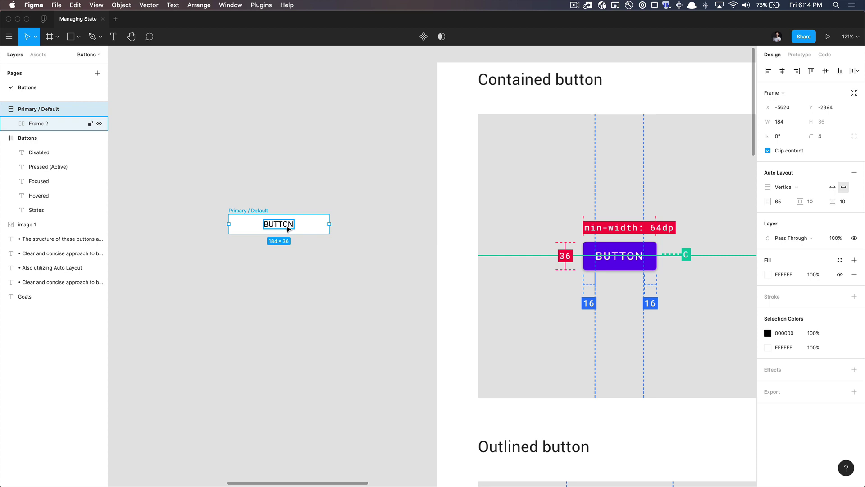
{"action": "key", "text": "alt"}
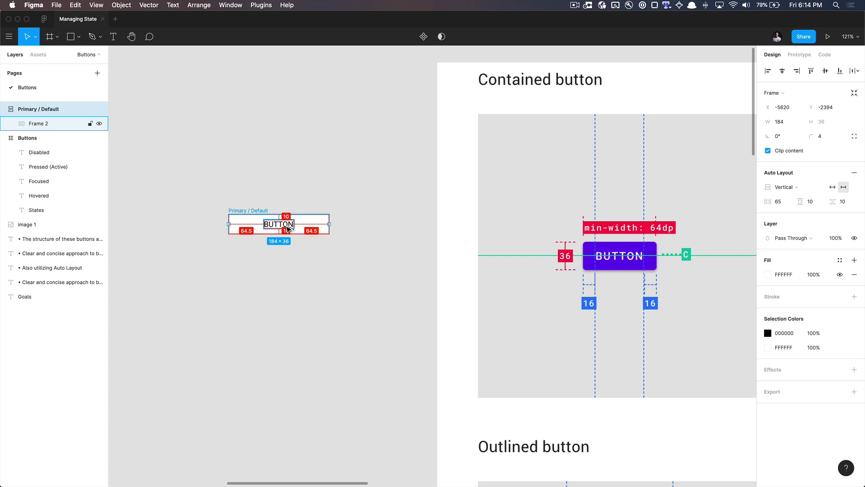
{"action": "scroll", "coordinate": [287, 227], "scroll_direction": "up", "scroll_amount": 5}
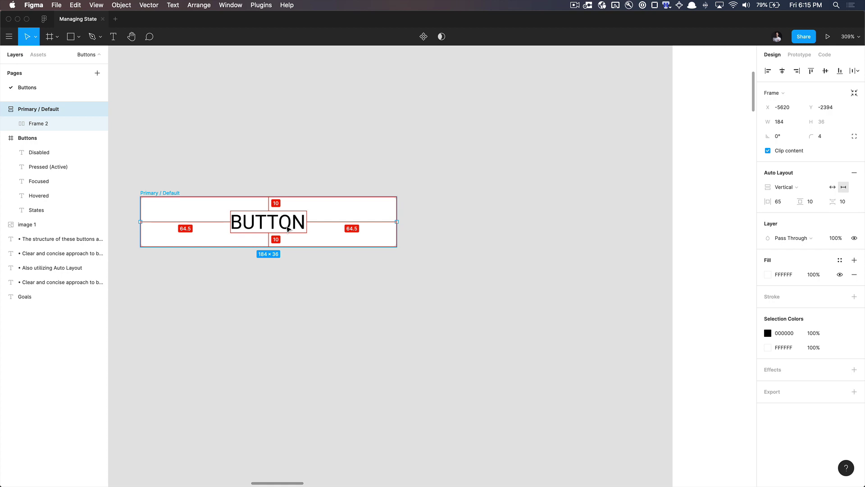
{"action": "scroll", "coordinate": [289, 228], "scroll_direction": "down", "scroll_amount": 10}
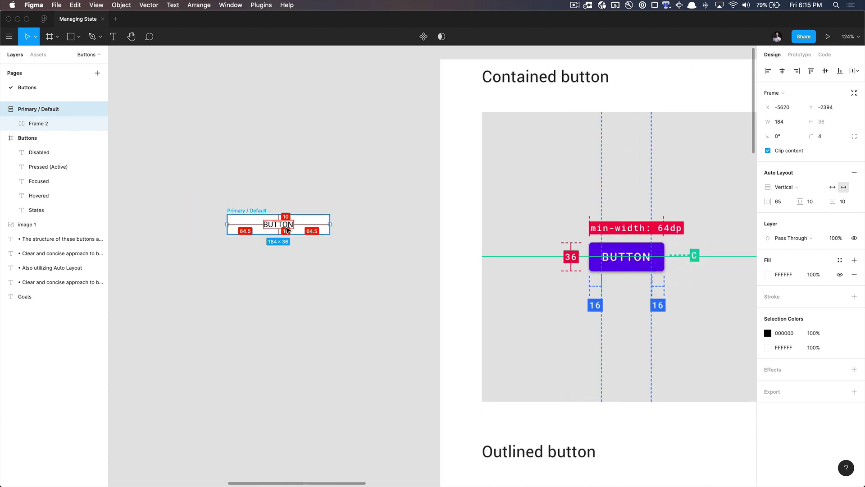
{"action": "key", "text": "alt"}
{"action": "key", "text": "alt"}
{"action": "double_click", "coordinate": [287, 230]}
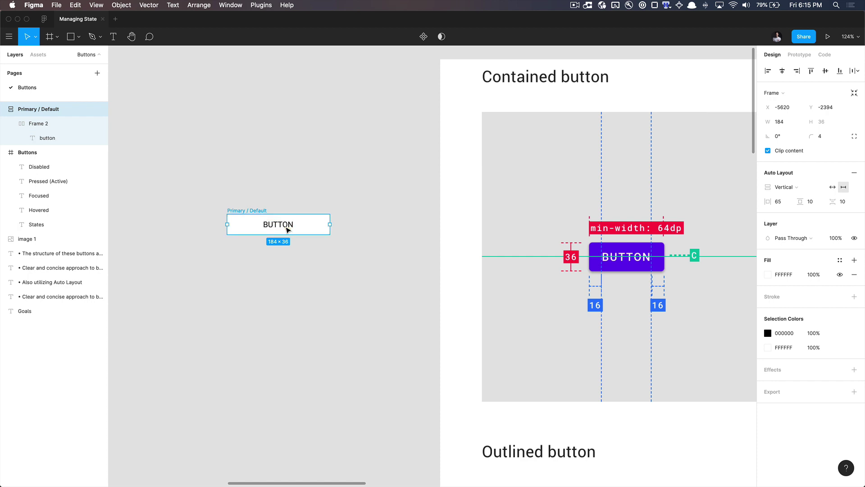
{"action": "type", "text": "asdasdasdasd"}
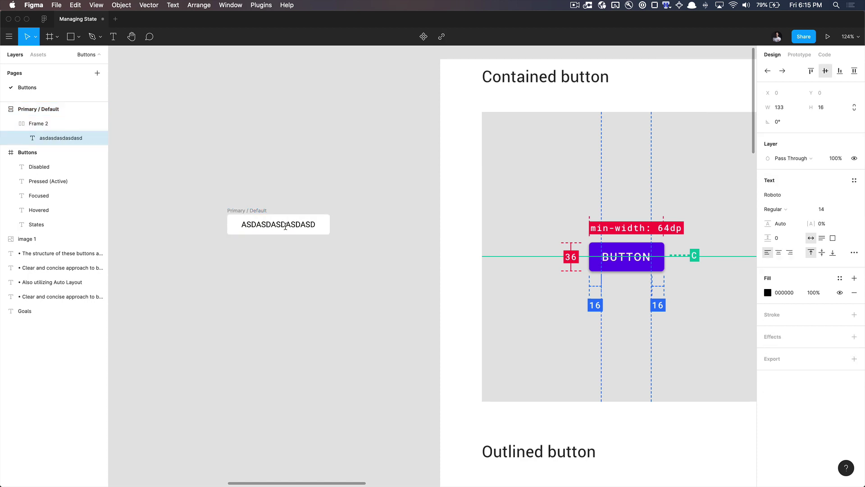
{"action": "key", "text": "super+z"}
{"action": "key", "text": "super+a"}
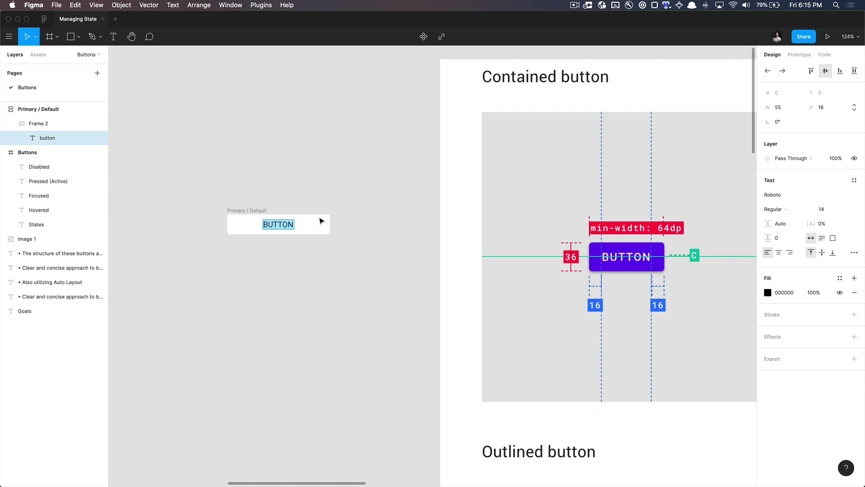
{"action": "key", "text": "BackSpace"}
{"action": "key", "text": "super+z"}
{"action": "key", "text": "Escape"}
{"action": "key", "text": "Escape"}
{"action": "key", "text": "Escape"}
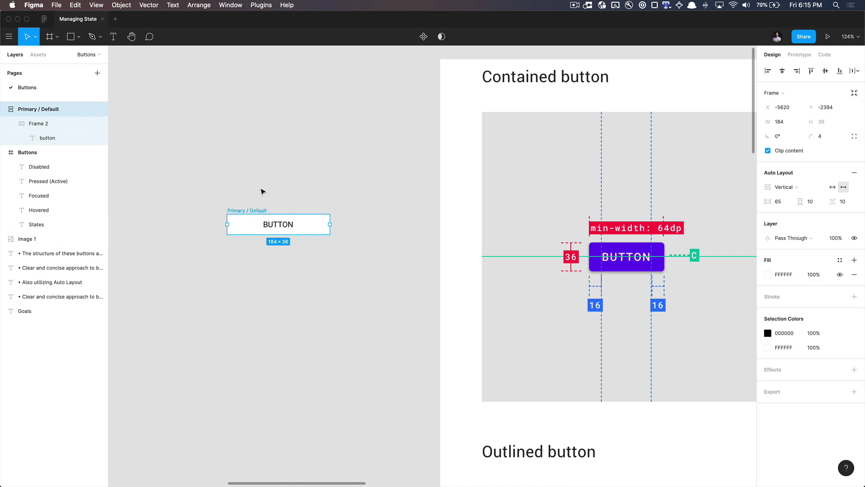
Set the frame's horizontal padding to 16 and drag its right edge inward.
{"action": "left_click", "coordinate": [787, 206]}
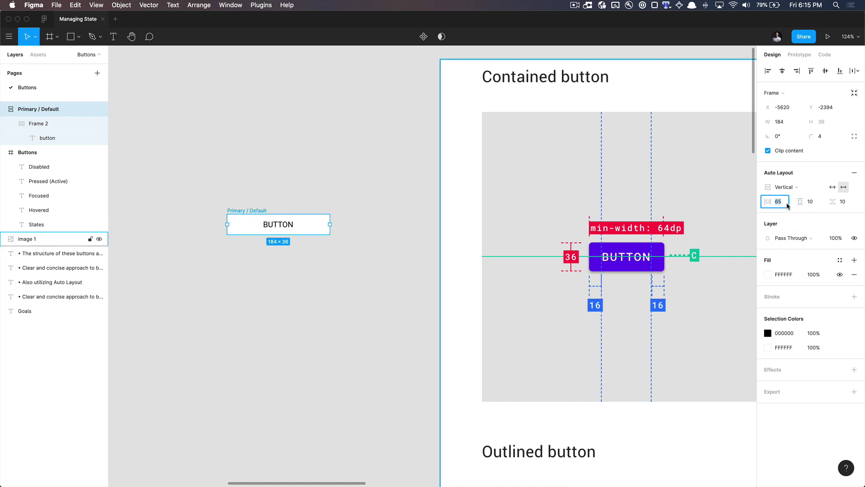
{"action": "type", "text": "16"}
{"action": "key", "text": "Return"}
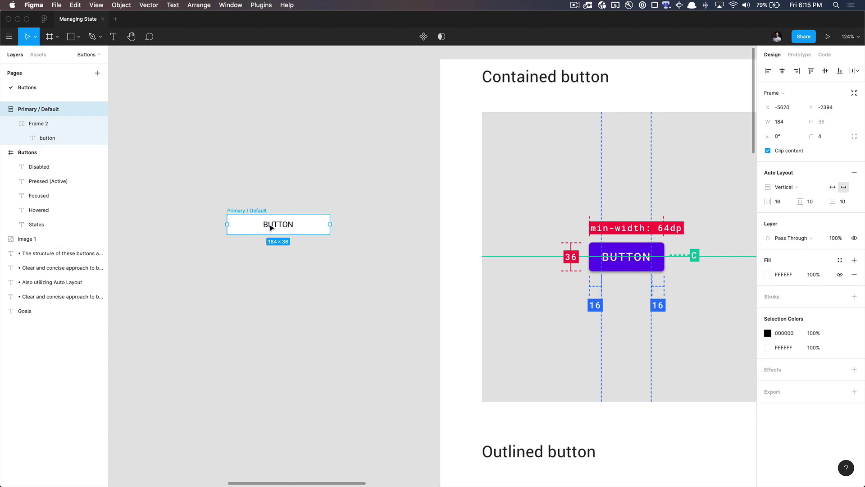
{"action": "double_click", "coordinate": [271, 226]}
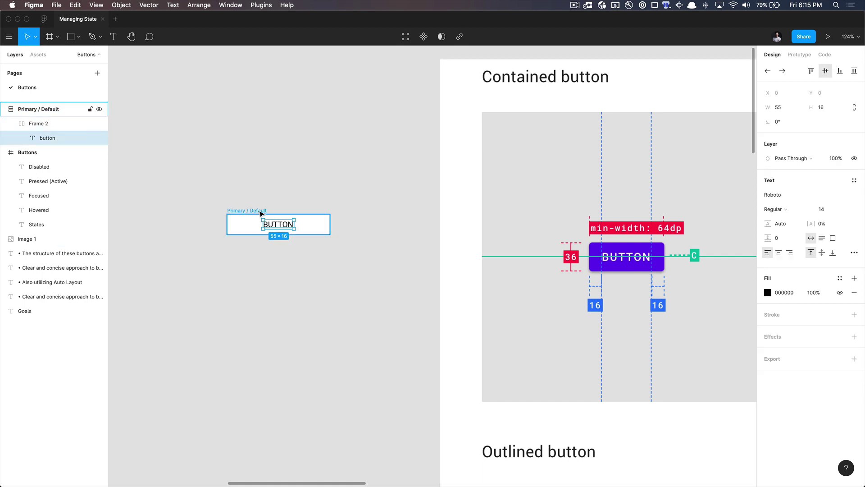
{"action": "left_click", "coordinate": [260, 212]}
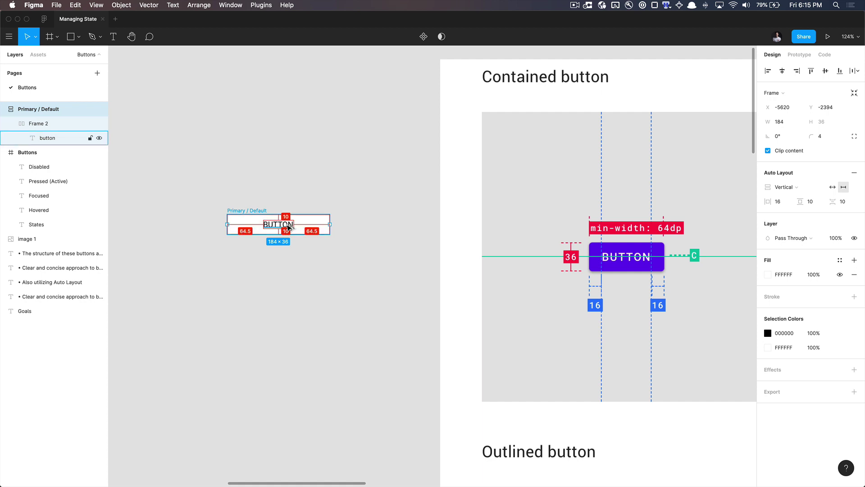
{"action": "left_click_drag", "start_coordinate": [330, 224], "coordinate": [317, 225]}
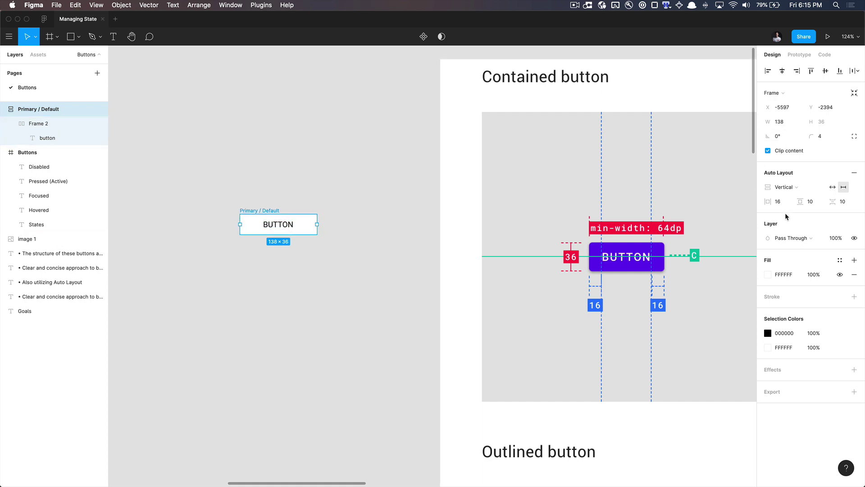
Switch the auto layout direction from Vertical to Horizontal so the button hugs 87×36.
{"action": "left_click", "coordinate": [788, 194]}
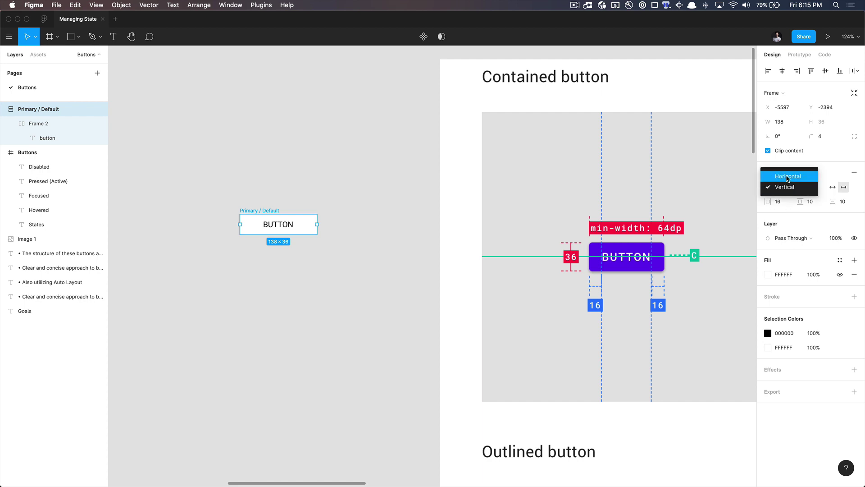
{"action": "left_click", "coordinate": [788, 177]}
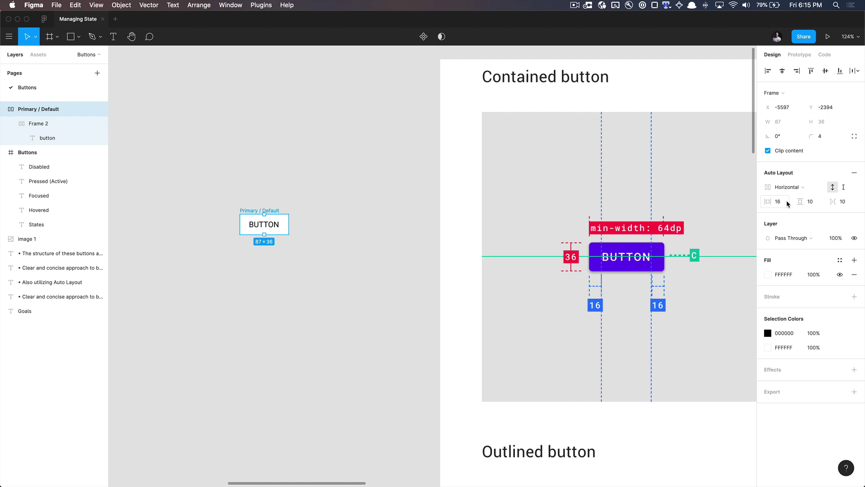
{"action": "left_click", "coordinate": [266, 265]}
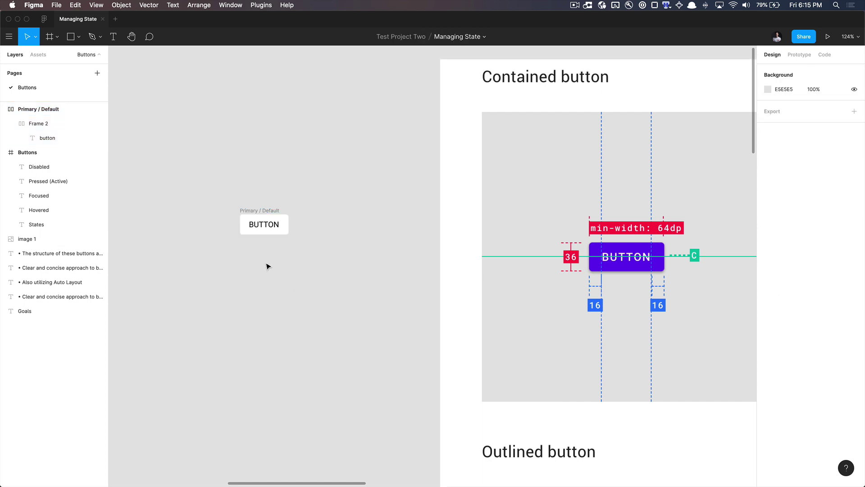
{"action": "left_click", "coordinate": [254, 217]}
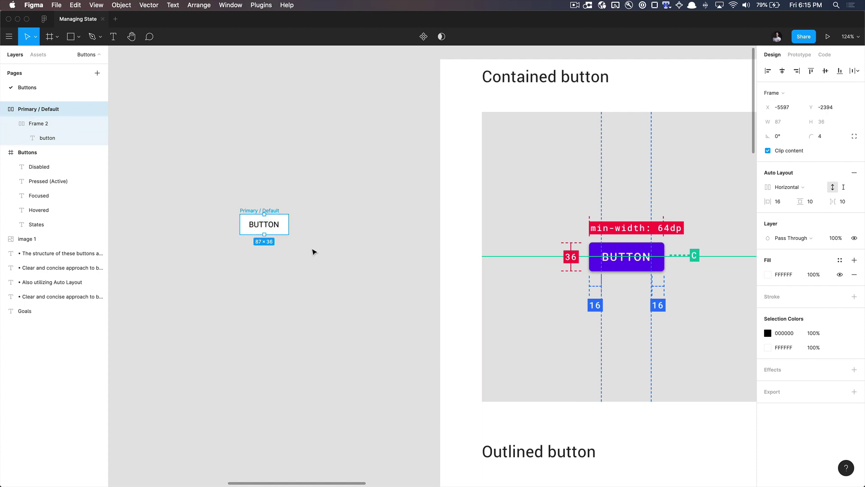
{"action": "left_click", "coordinate": [787, 187]}
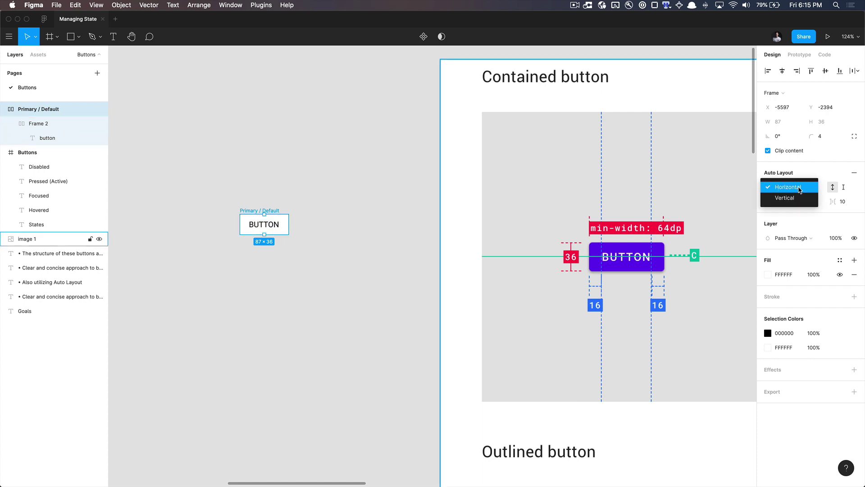
{"action": "left_click", "coordinate": [249, 390]}
{"action": "left_click", "coordinate": [239, 374]}
Fill the Primary / Default button with the reference purple 572BE5 using the eyedropper.
{"action": "scroll", "coordinate": [240, 376], "scroll_direction": "down", "scroll_amount": 5}
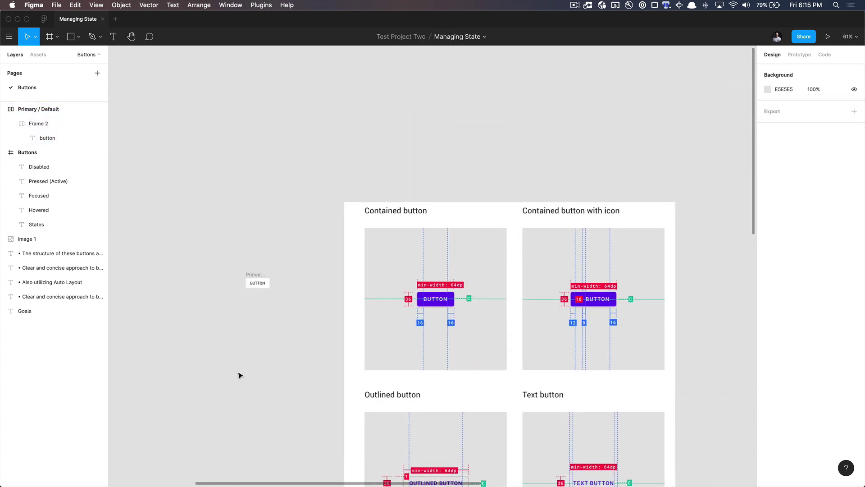
{"action": "left_click", "coordinate": [576, 5]}
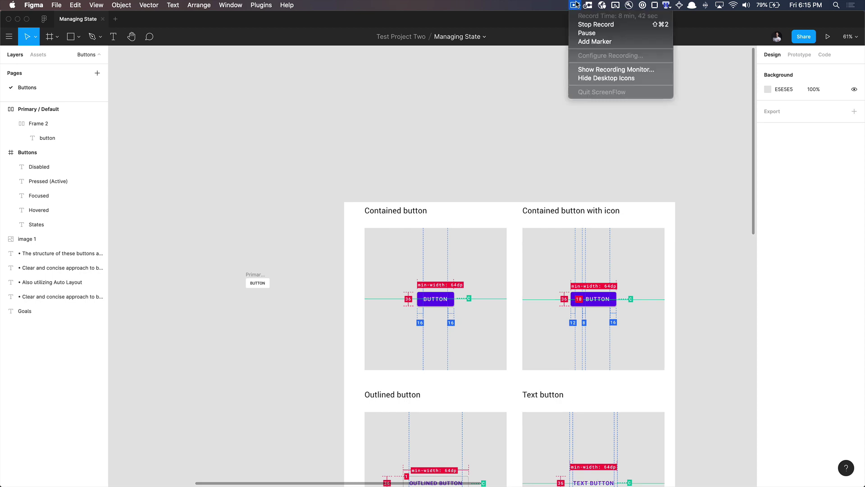
{"action": "left_click", "coordinate": [576, 5]}
{"action": "scroll", "coordinate": [275, 243], "scroll_direction": "up", "scroll_amount": 5}
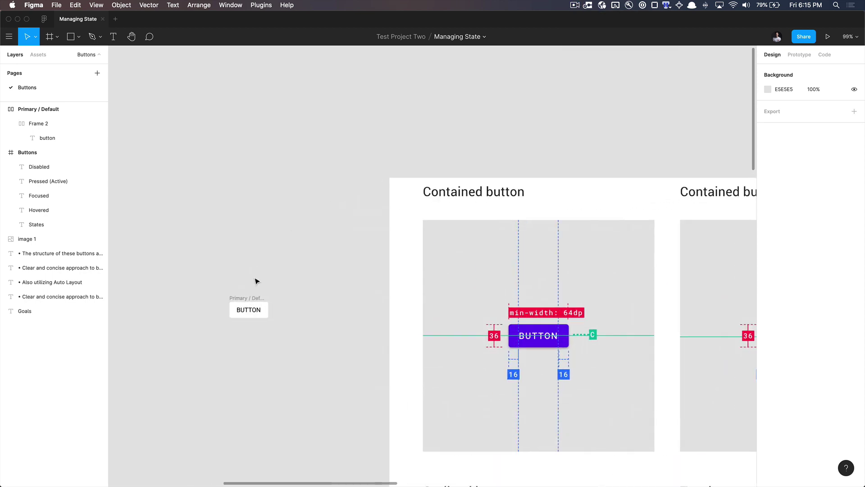
{"action": "scroll", "coordinate": [255, 282], "scroll_direction": "up", "scroll_amount": 3}
{"action": "left_click", "coordinate": [250, 308]}
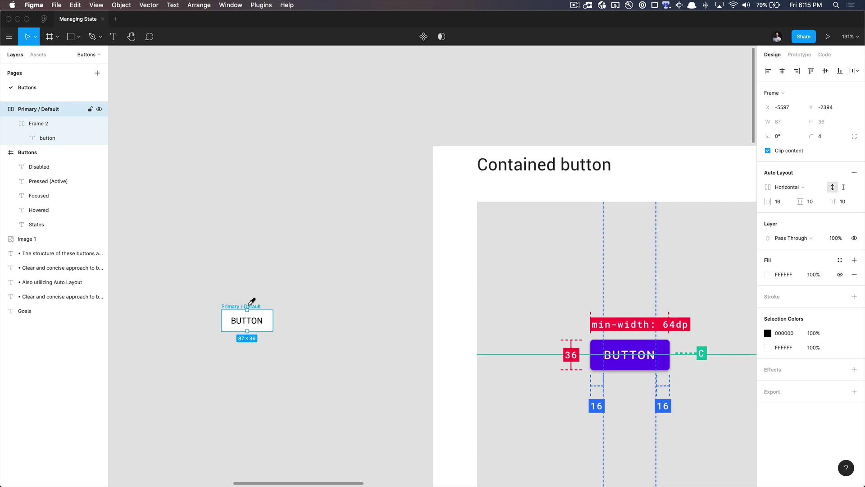
{"action": "key", "text": "i"}
{"action": "left_click", "coordinate": [594, 345]}
{"action": "left_click", "coordinate": [288, 238]}
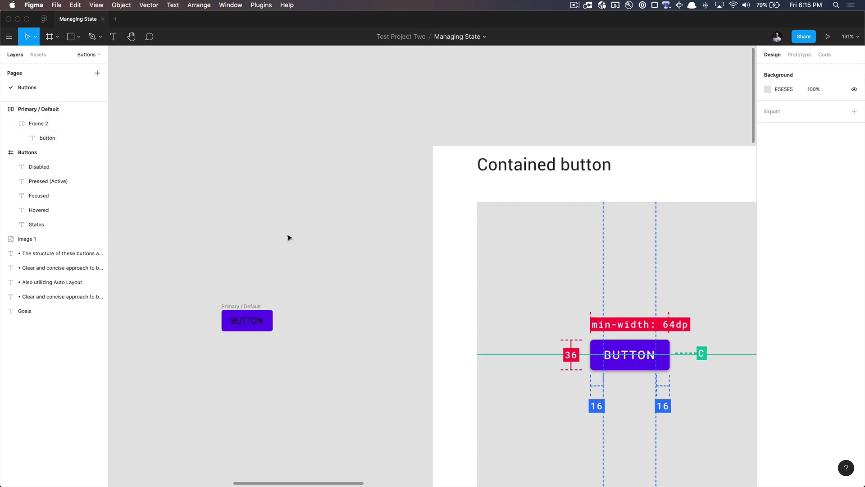
Select the BUTTON label text and start editing its text colour value.
{"action": "left_click", "coordinate": [246, 313]}
{"action": "double_click", "coordinate": [257, 318]}
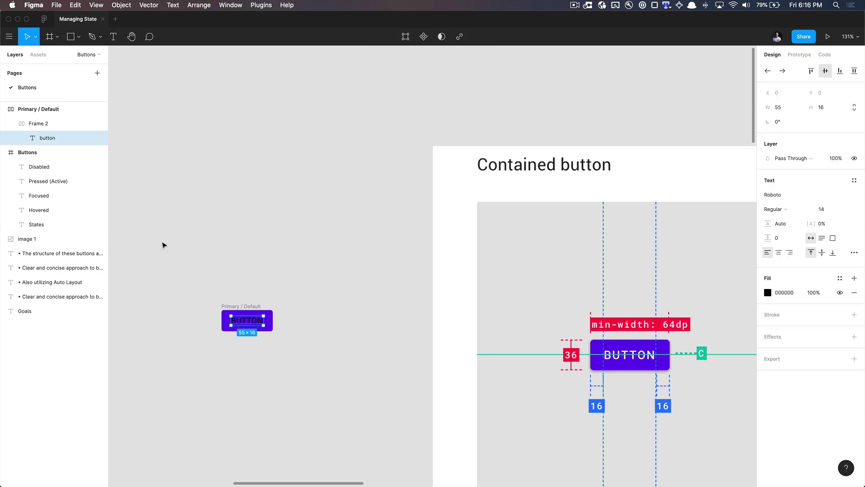
{"action": "scroll", "coordinate": [163, 244], "scroll_direction": "down", "scroll_amount": 2}
{"action": "scroll", "coordinate": [162, 244], "scroll_direction": "right", "scroll_amount": 1}
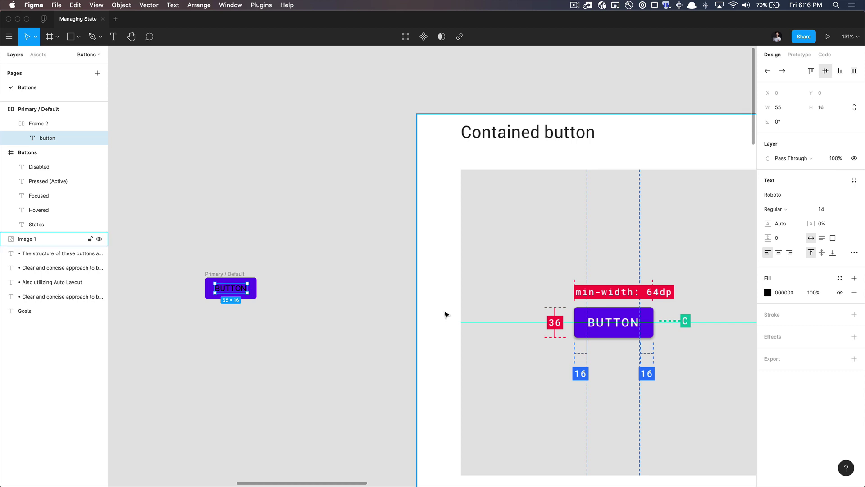
{"action": "key", "text": "c"}
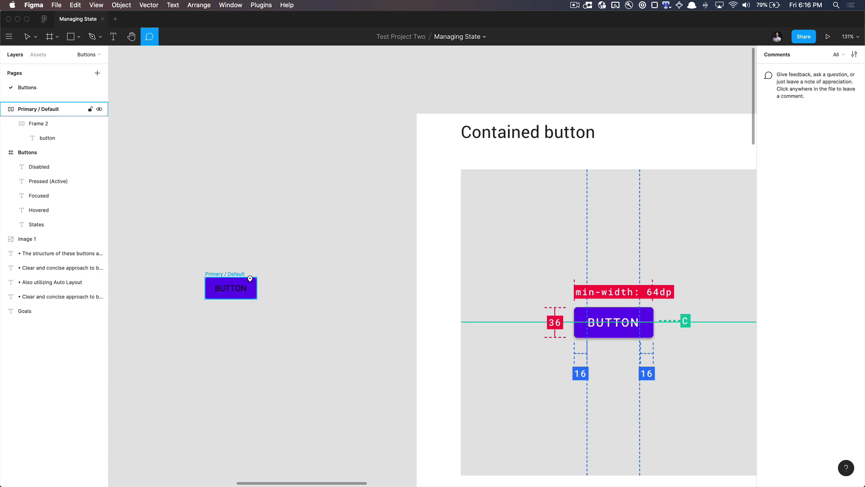
{"action": "key", "text": "v"}
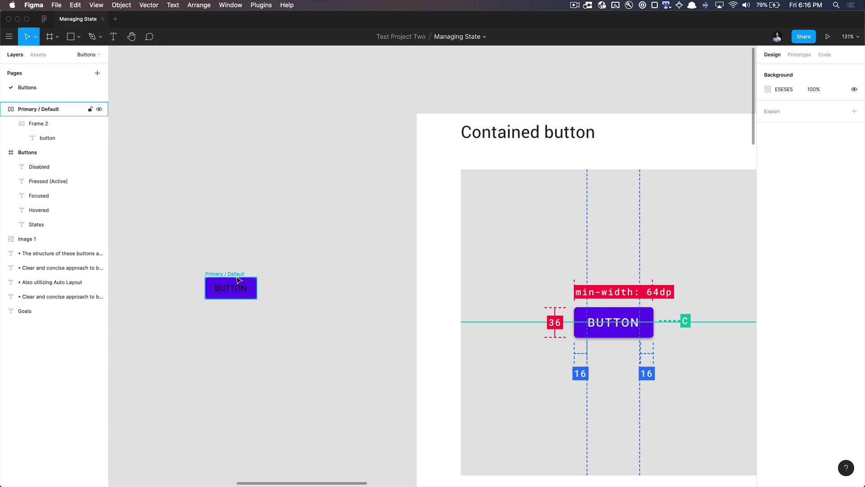
{"action": "double_click", "coordinate": [239, 289]}
{"action": "left_click", "coordinate": [244, 293]}
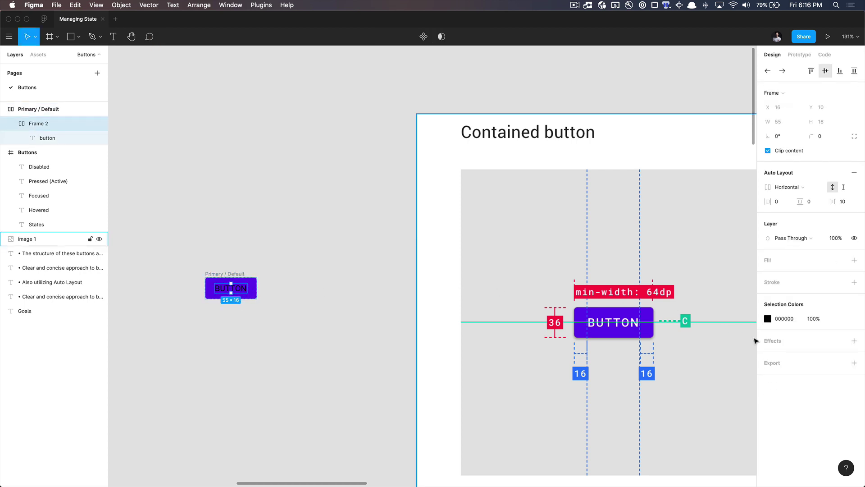
{"action": "left_click", "coordinate": [789, 323]}
Set the BUTTON label's text colour to white FFFFFF.
{"action": "type", "text": "ffffff"}
{"action": "key", "text": "Return"}
{"action": "left_click", "coordinate": [251, 403]}
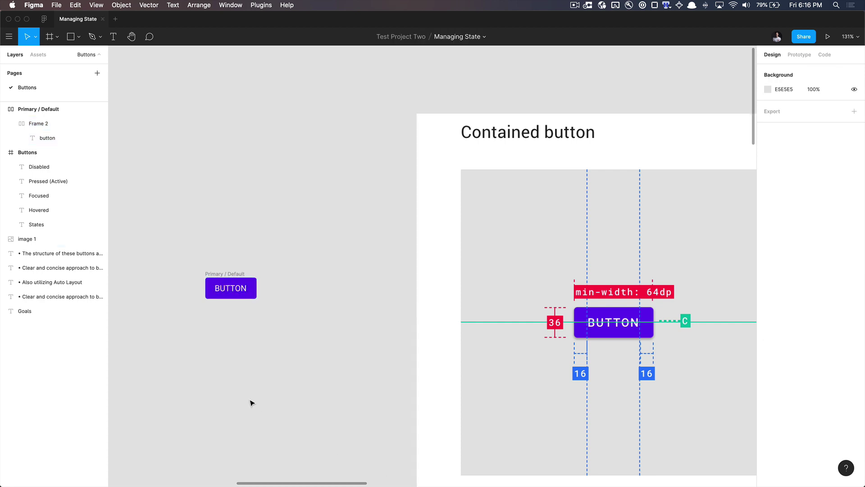
{"action": "left_click", "coordinate": [238, 290], "text": "super"}
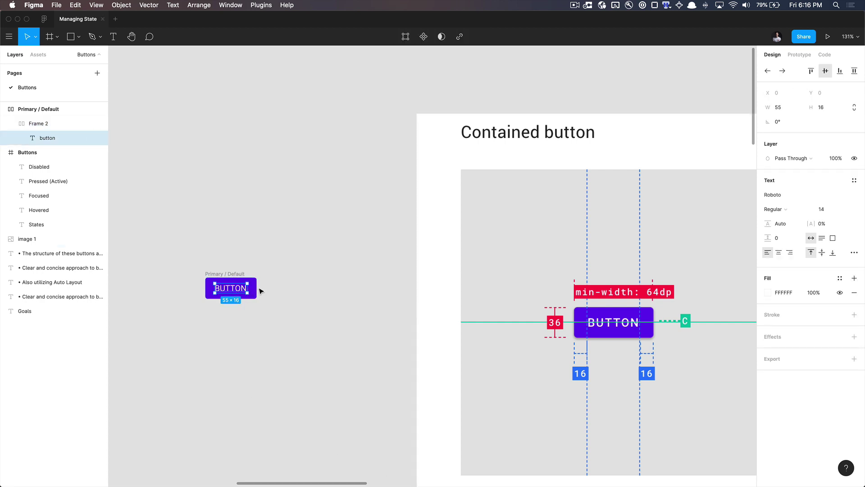
{"action": "key", "text": "shift+Return"}
{"action": "scroll", "coordinate": [260, 291], "scroll_direction": "up", "scroll_amount": 5}
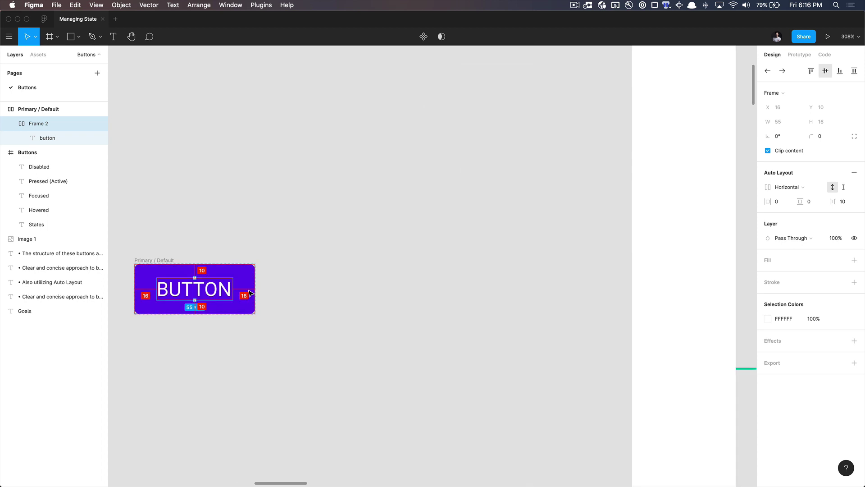
{"action": "scroll", "coordinate": [250, 293], "scroll_direction": "down", "scroll_amount": 10}
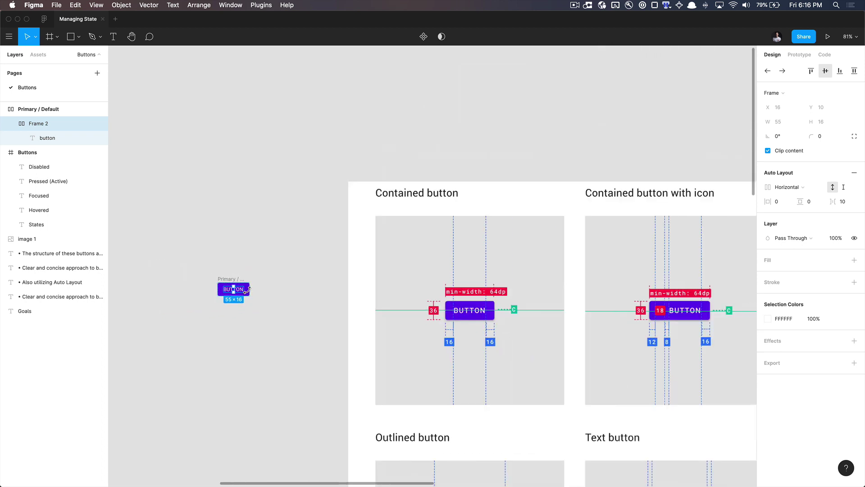
{"action": "left_click", "coordinate": [243, 299]}
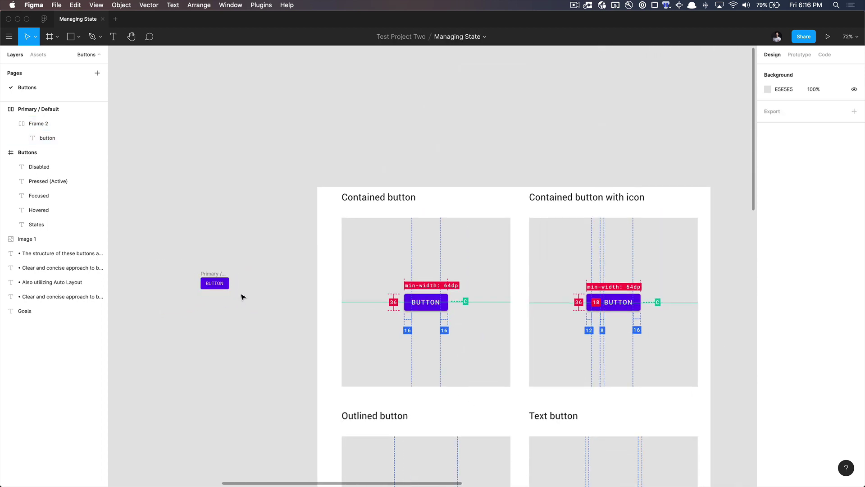
Show the Assets panel, which lists no components yet, with the Primary / Default button selected.
{"action": "left_click", "coordinate": [214, 283]}
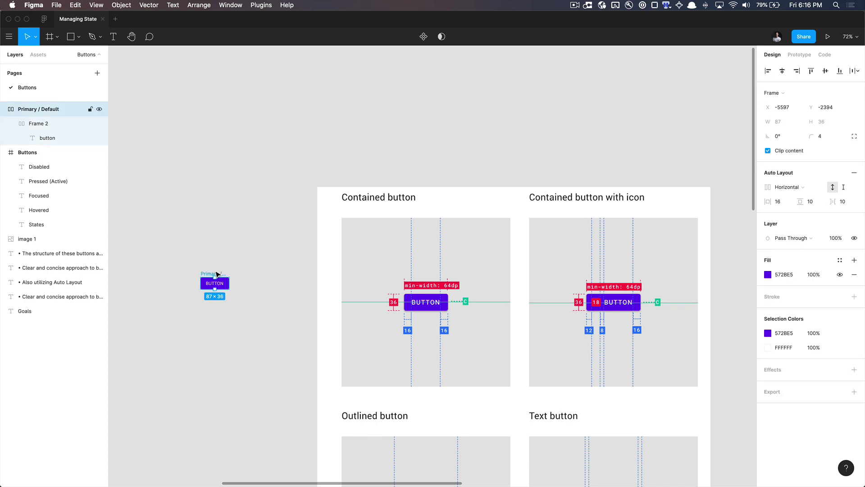
{"action": "left_click", "coordinate": [39, 54]}
{"action": "left_click", "coordinate": [277, 258]}
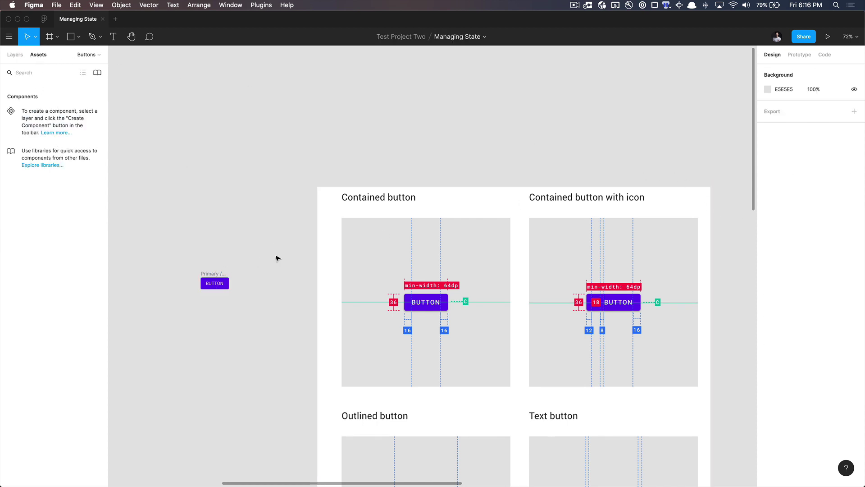
{"action": "left_click", "coordinate": [206, 275]}
{"action": "scroll", "coordinate": [206, 275], "scroll_direction": "down", "scroll_amount": 1}
{"action": "scroll", "coordinate": [206, 275], "scroll_direction": "down", "scroll_amount": 1}
{"action": "scroll", "coordinate": [206, 275], "scroll_direction": "up", "scroll_amount": 5}
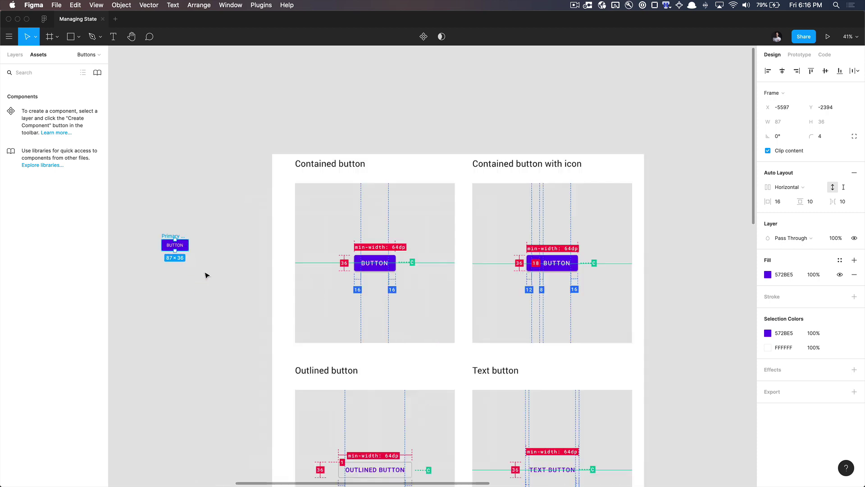
{"action": "scroll", "coordinate": [205, 276], "scroll_direction": "up", "scroll_amount": 3}
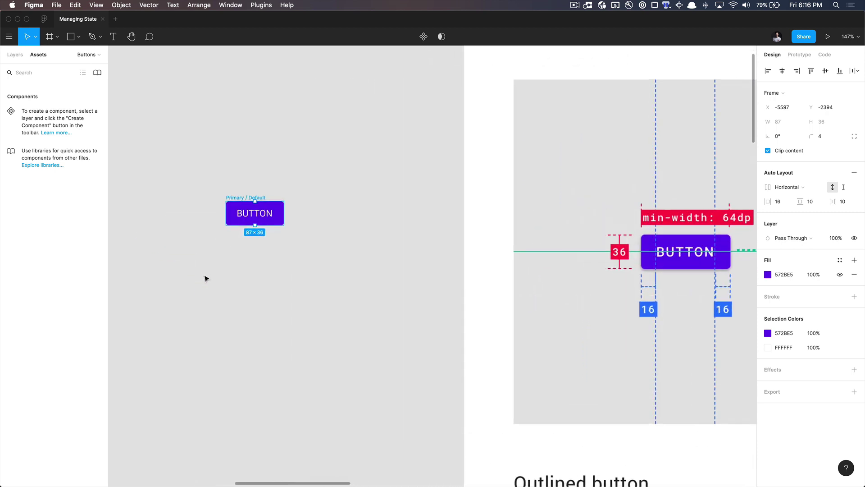
{"action": "left_click", "coordinate": [206, 278]}
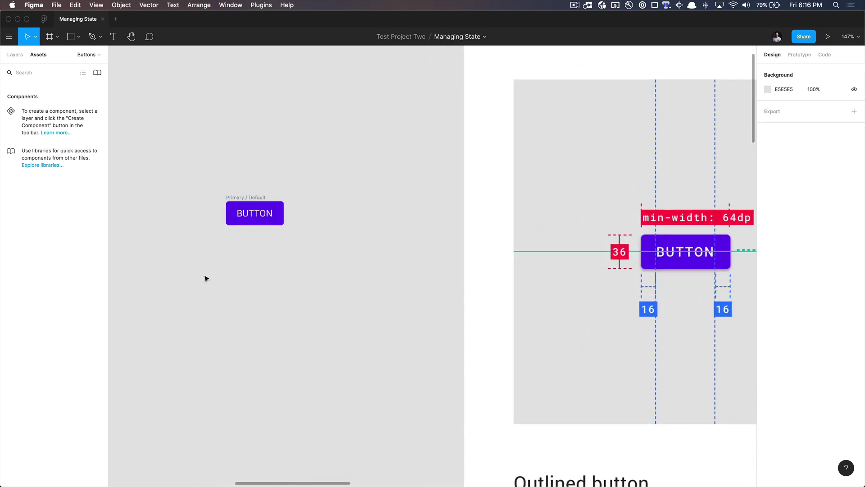
{"action": "left_click", "coordinate": [248, 203]}
{"action": "scroll", "coordinate": [248, 202], "scroll_direction": "down", "scroll_amount": 8}
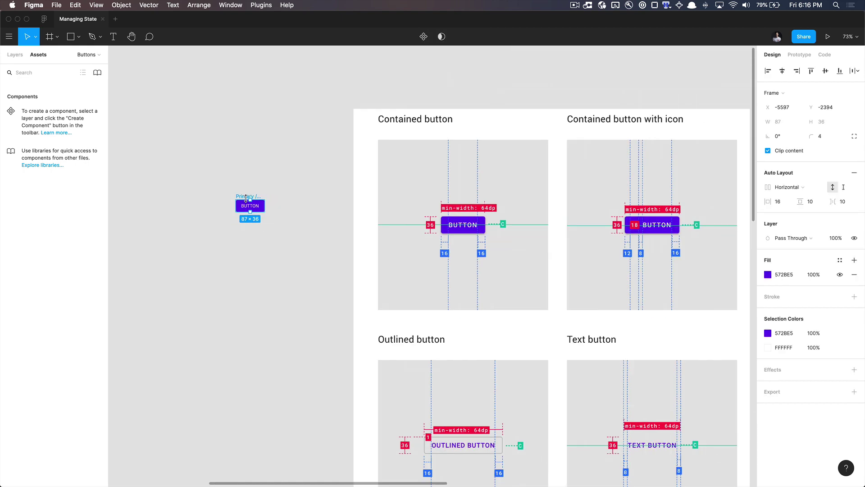
{"action": "scroll", "coordinate": [248, 198], "scroll_direction": "up", "scroll_amount": 3}
{"action": "scroll", "coordinate": [248, 198], "scroll_direction": "up", "scroll_amount": 4}
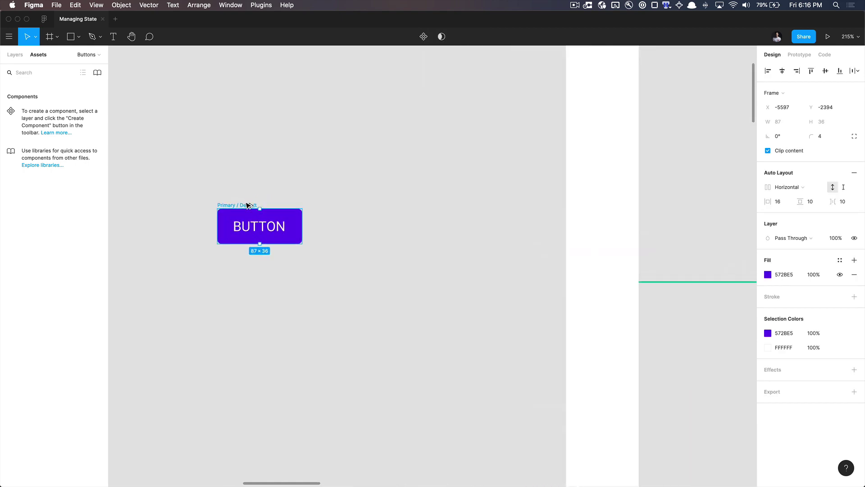
{"action": "scroll", "coordinate": [247, 200], "scroll_direction": "down", "scroll_amount": 8}
Drop the purple button into the Buttons frame left of the States label, then switch to Chrome.
{"action": "scroll", "coordinate": [246, 201], "scroll_direction": "down", "scroll_amount": 3}
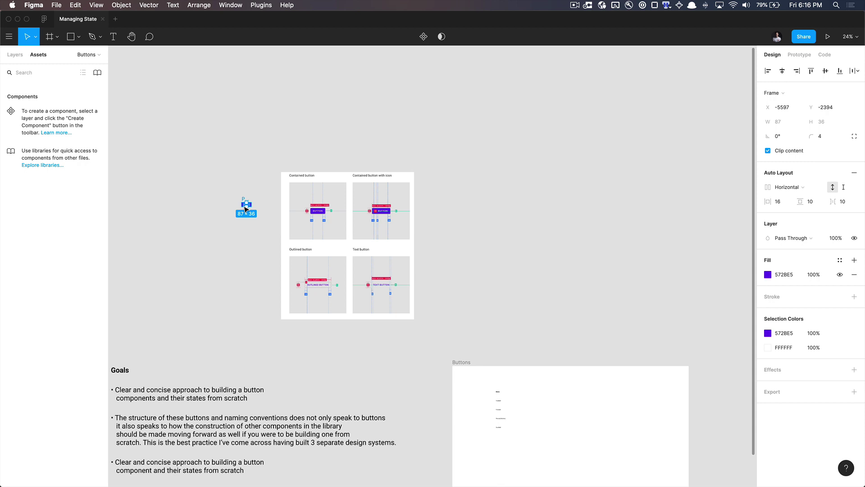
{"action": "left_click_drag", "start_coordinate": [246, 207], "coordinate": [478, 338]}
{"action": "scroll", "coordinate": [477, 338], "scroll_direction": "up", "scroll_amount": 3}
{"action": "scroll", "coordinate": [478, 338], "scroll_direction": "down", "scroll_amount": 2}
{"action": "scroll", "coordinate": [477, 338], "scroll_direction": "right", "scroll_amount": 2}
{"action": "scroll", "coordinate": [419, 271], "scroll_direction": "up", "scroll_amount": 2}
{"action": "scroll", "coordinate": [419, 270], "scroll_direction": "down", "scroll_amount": 4}
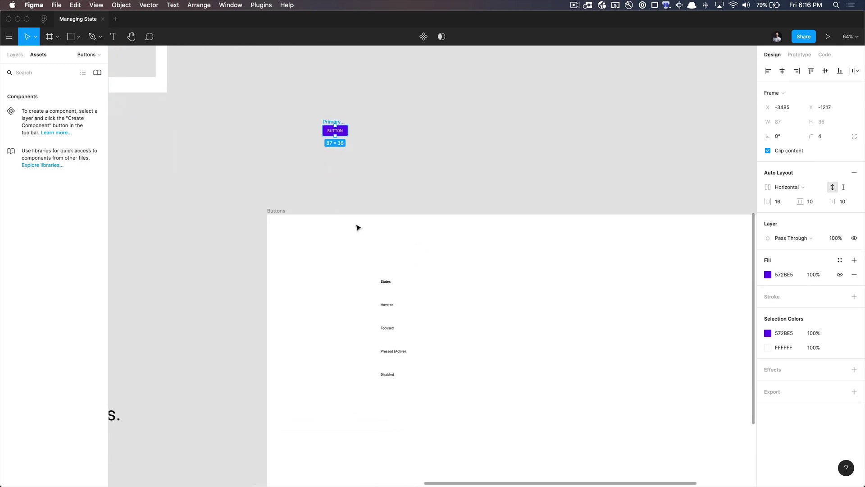
{"action": "left_click", "coordinate": [347, 171]}
{"action": "left_click_drag", "start_coordinate": [334, 121], "coordinate": [338, 277]}
{"action": "left_click", "coordinate": [352, 216]}
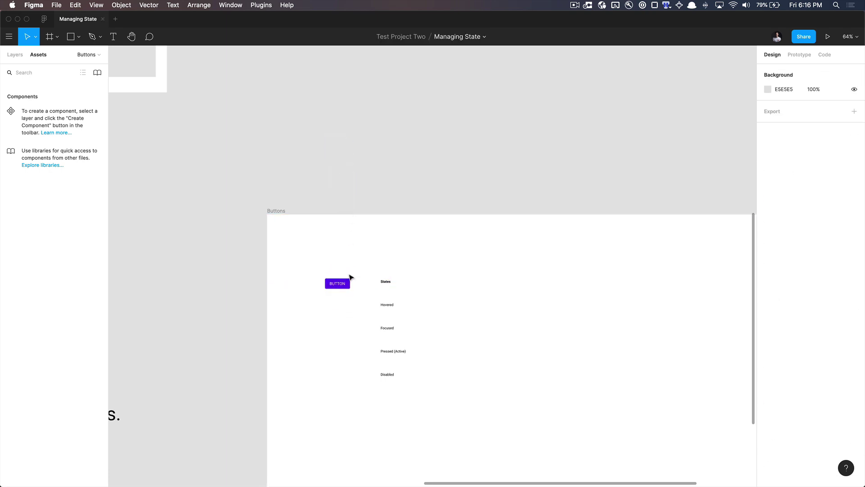
{"action": "key", "text": "super+Tab"}
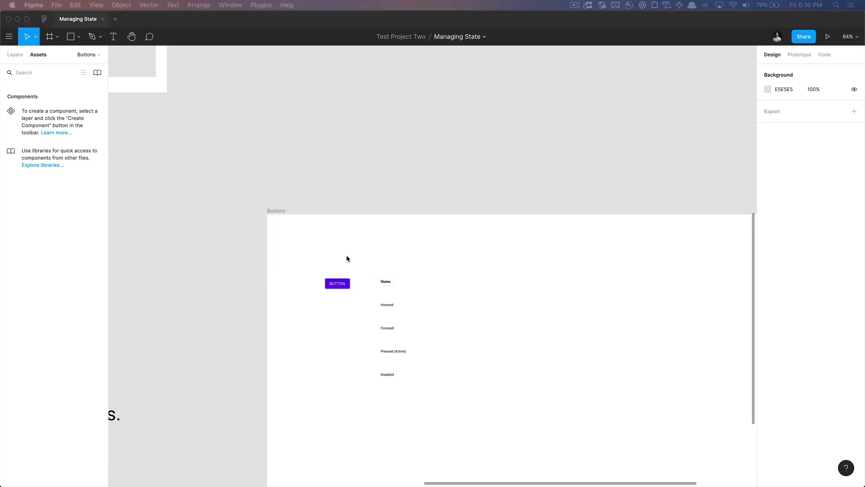
In the Material Design Buttons demo, uncheck Leading icon and preview the Outlined and Text styles.
{"action": "key", "text": "ctrl+shift+Tab"}
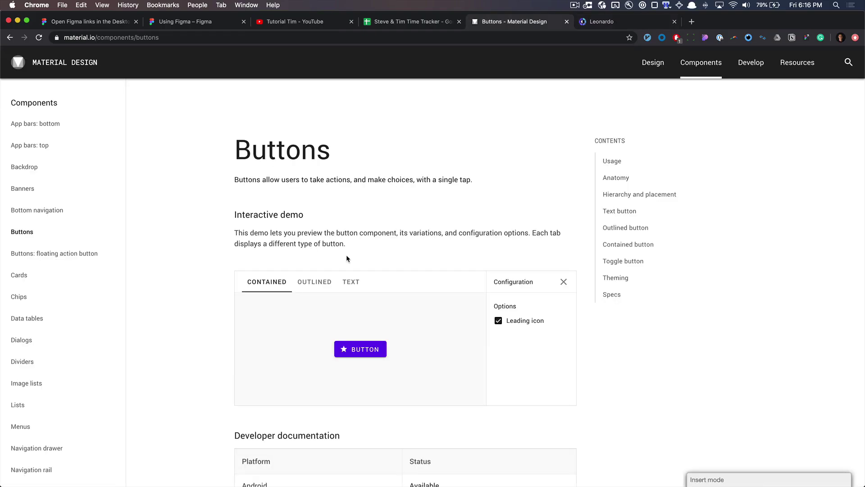
{"action": "left_click", "coordinate": [261, 284]}
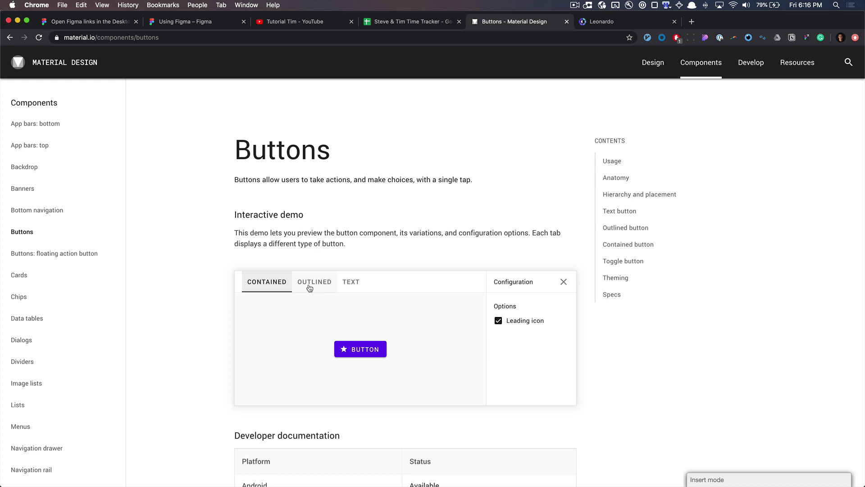
{"action": "left_click", "coordinate": [498, 321]}
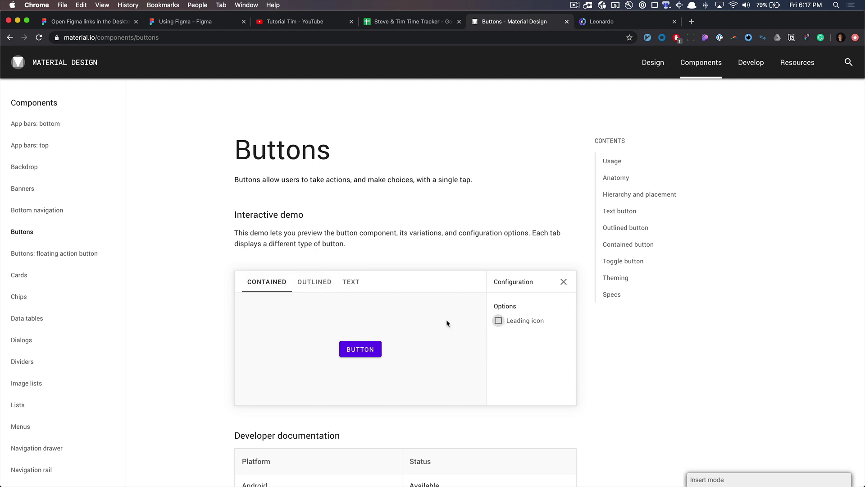
{"action": "left_click", "coordinate": [314, 284]}
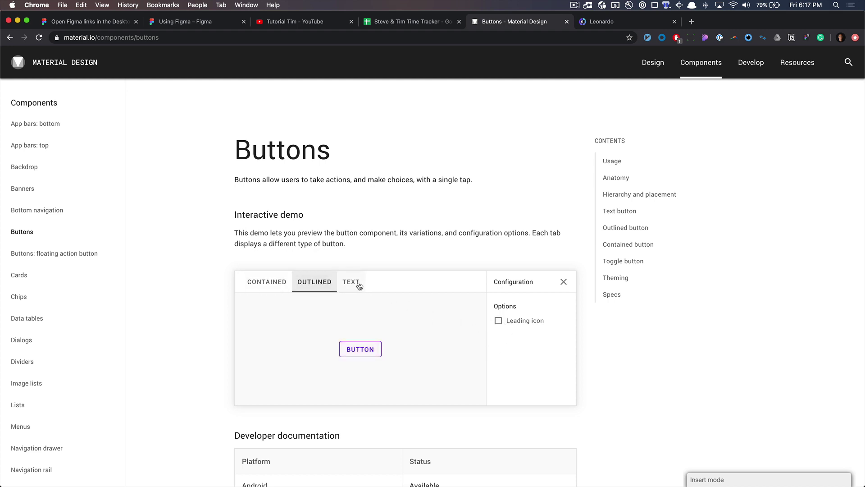
{"action": "left_click", "coordinate": [359, 284]}
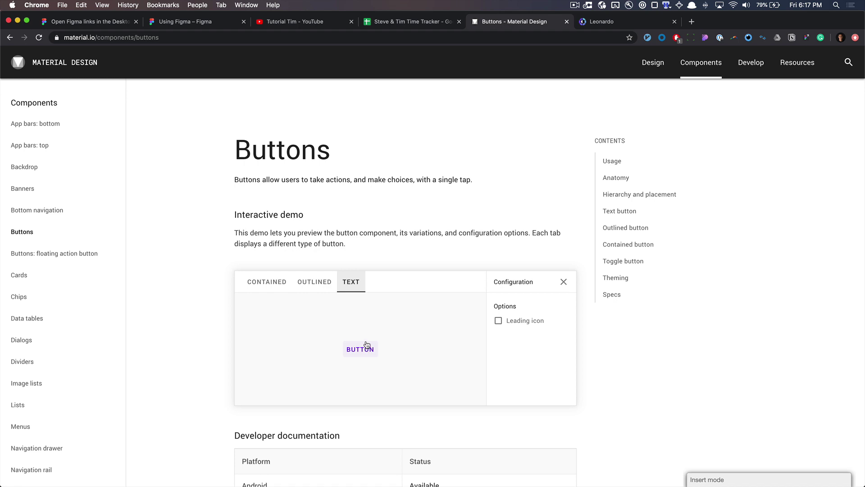
{"action": "key", "text": "super+Tab"}
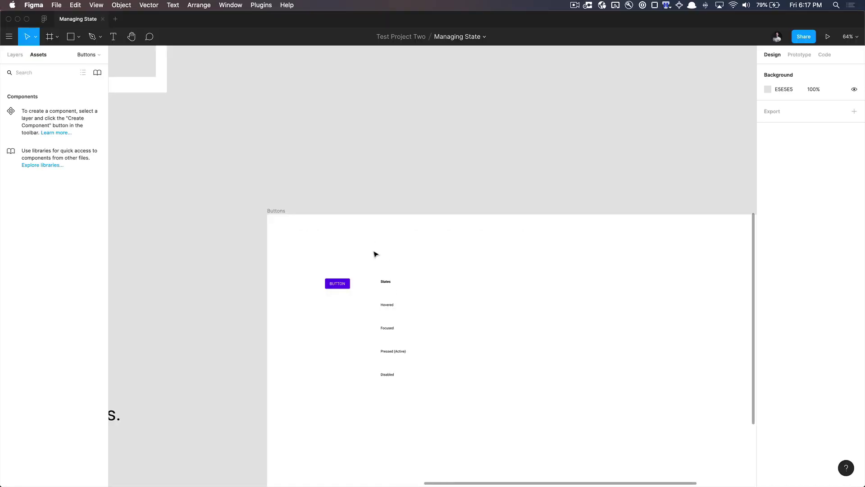
Move the BUTTON and five state labels out, then delete the old Buttons frame.
{"action": "left_click_drag", "start_coordinate": [361, 231], "coordinate": [433, 449]}
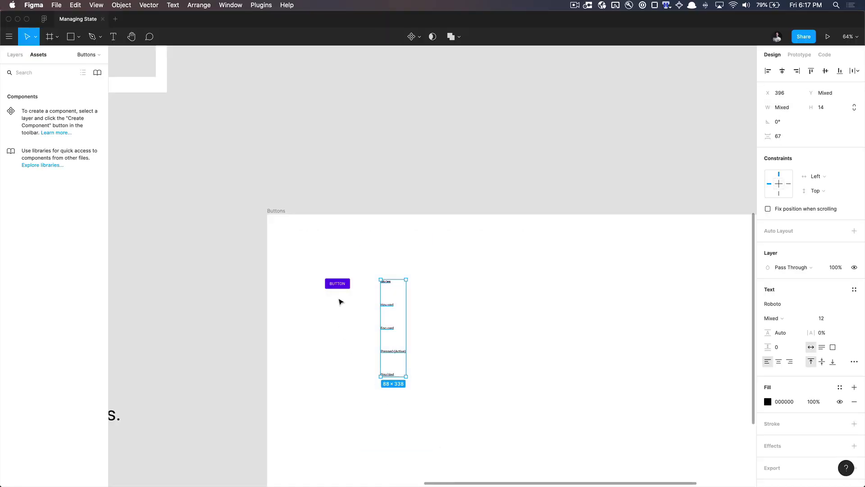
{"action": "left_click", "coordinate": [337, 284], "text": "shift"}
{"action": "left_click_drag", "start_coordinate": [338, 286], "coordinate": [338, 80]}
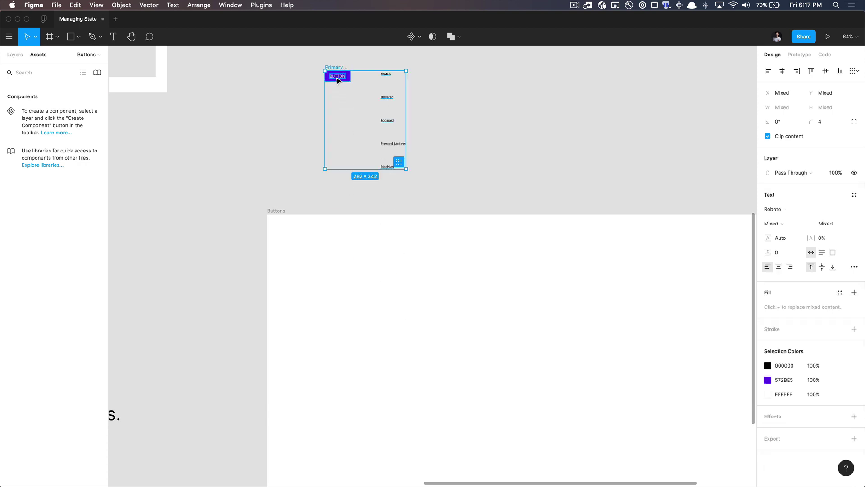
{"action": "left_click", "coordinate": [273, 211]}
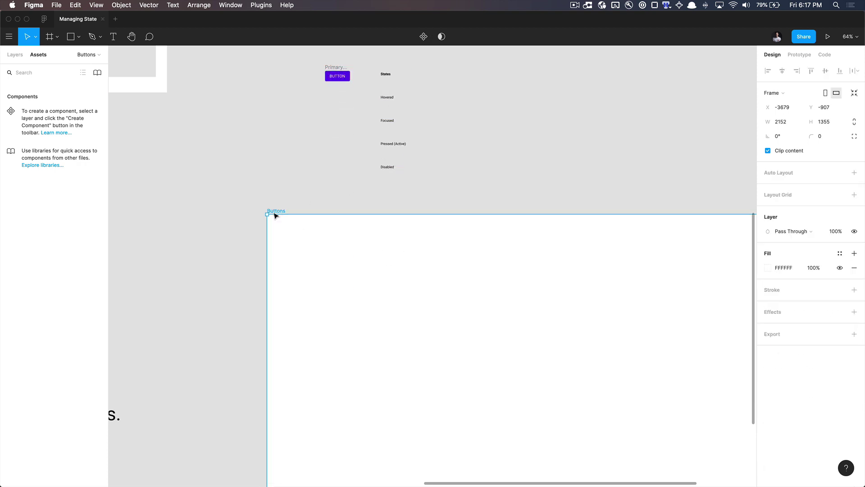
{"action": "key", "text": "Delete"}
Draw a new frame around the button and labels and name it 'Buttons'.
{"action": "scroll", "coordinate": [275, 214], "scroll_direction": "down", "scroll_amount": 1}
{"action": "key", "text": "f"}
{"action": "left_click_drag", "start_coordinate": [284, 212], "coordinate": [456, 50]}
{"action": "scroll", "coordinate": [406, 108], "scroll_direction": "up", "scroll_amount": 5}
{"action": "scroll", "coordinate": [406, 108], "scroll_direction": "right", "scroll_amount": 2}
{"action": "scroll", "coordinate": [297, 116], "scroll_direction": "up", "scroll_amount": 3}
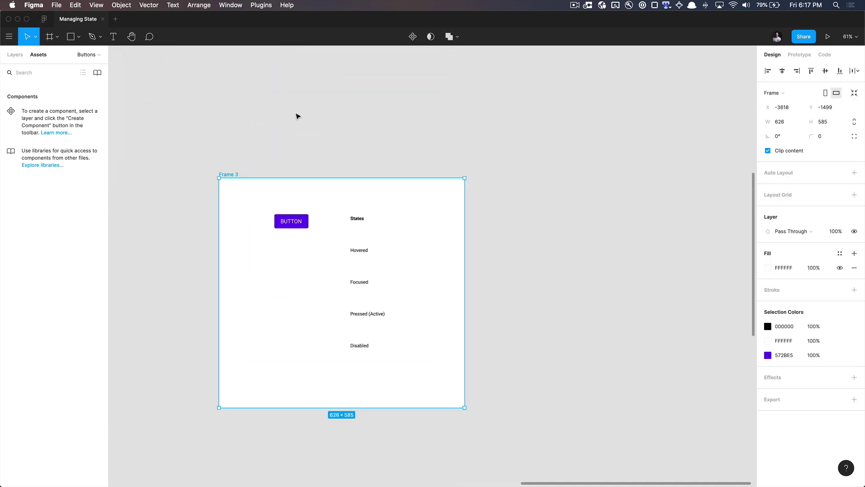
{"action": "key", "text": "super+r"}
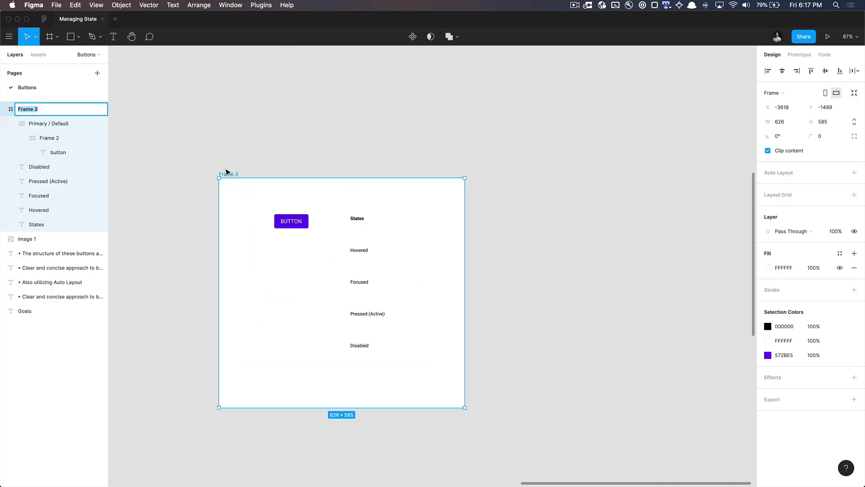
{"action": "type", "text": "Buttons"}
{"action": "key", "text": "Return"}
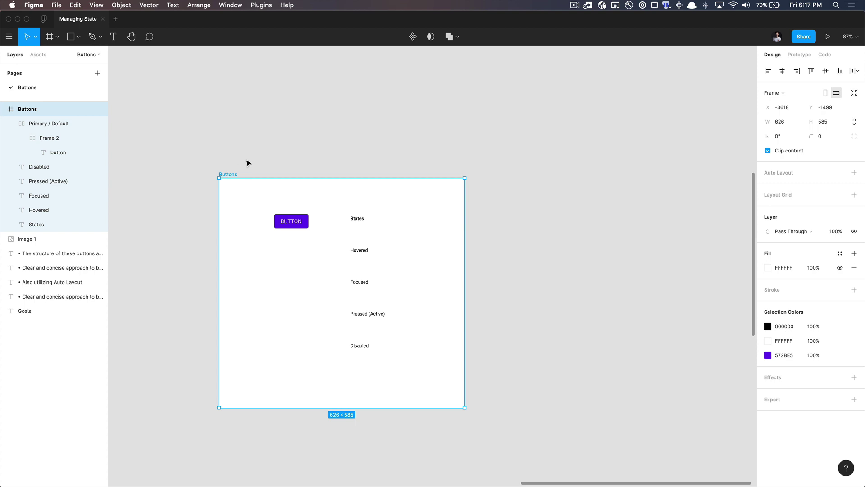
Alt-drag the Buttons frame to place a duplicate on its right.
{"action": "left_click", "coordinate": [249, 170]}
{"action": "left_click_drag", "start_coordinate": [259, 209], "coordinate": [407, 369]}
{"action": "left_click", "coordinate": [407, 370]}
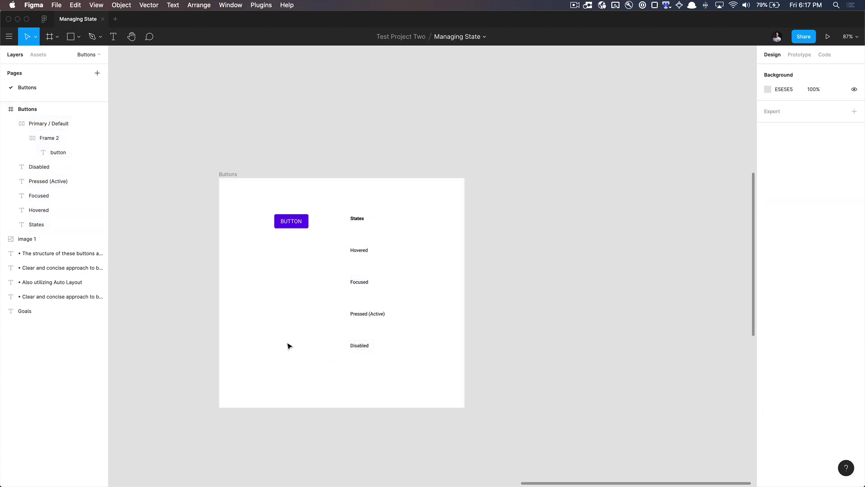
{"action": "scroll", "coordinate": [287, 346], "scroll_direction": "down", "scroll_amount": 3}
{"action": "scroll", "coordinate": [185, 253], "scroll_direction": "right", "scroll_amount": 3}
{"action": "left_click", "coordinate": [165, 207]}
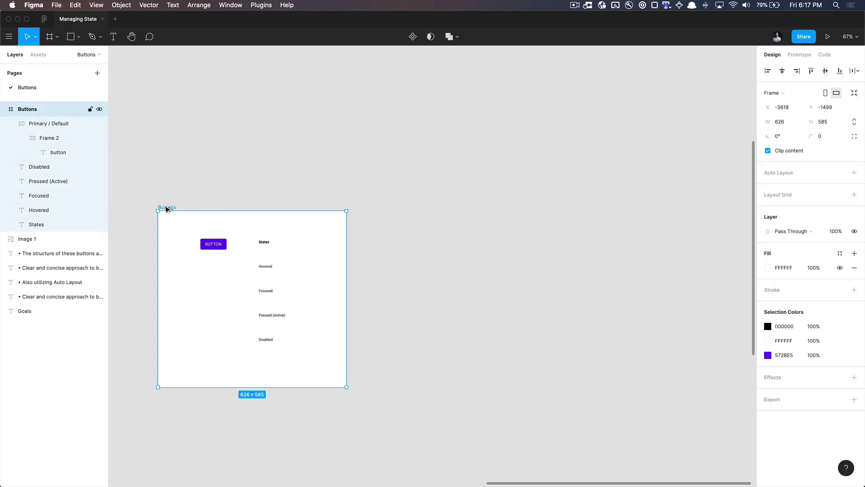
{"action": "left_click_drag", "start_coordinate": [166, 207], "coordinate": [394, 201]}
Clear the button and labels from the copied frame and rename it 'Input Fields'.
{"action": "left_click", "coordinate": [512, 301]}
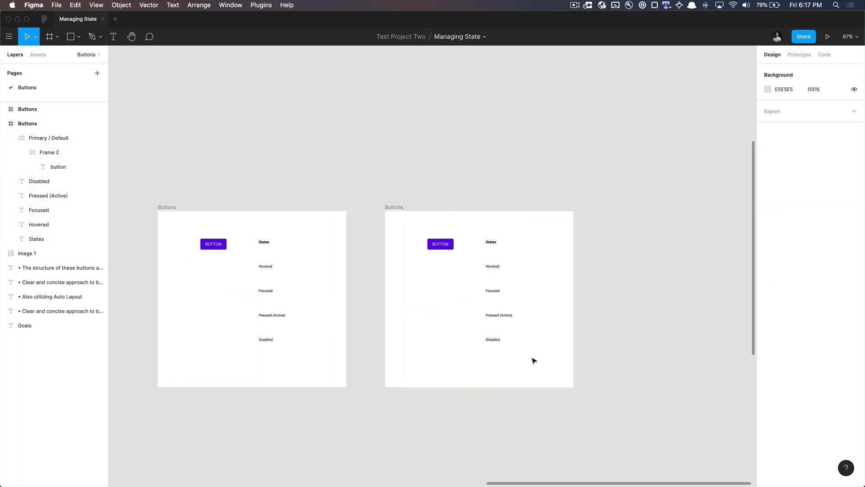
{"action": "left_click_drag", "start_coordinate": [534, 361], "coordinate": [404, 239]}
{"action": "key", "text": "Delete"}
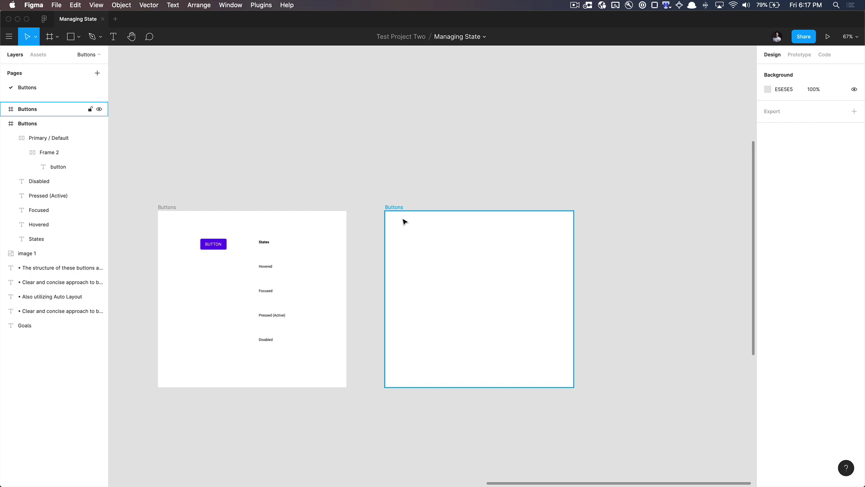
{"action": "left_click", "coordinate": [405, 221]}
{"action": "key", "text": "super+r"}
{"action": "type", "text": "Tex"}
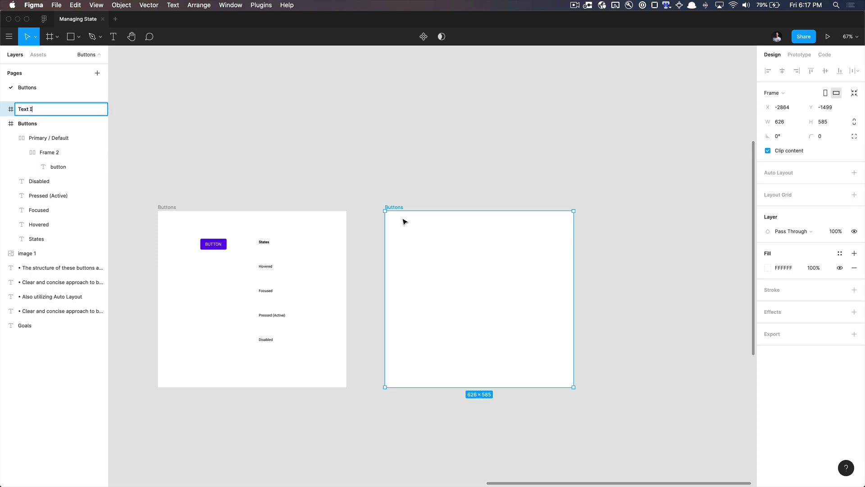
{"action": "key", "text": "alt+shift+Right"}
{"action": "key", "text": "BackSpace"}
{"action": "key", "text": "Return"}
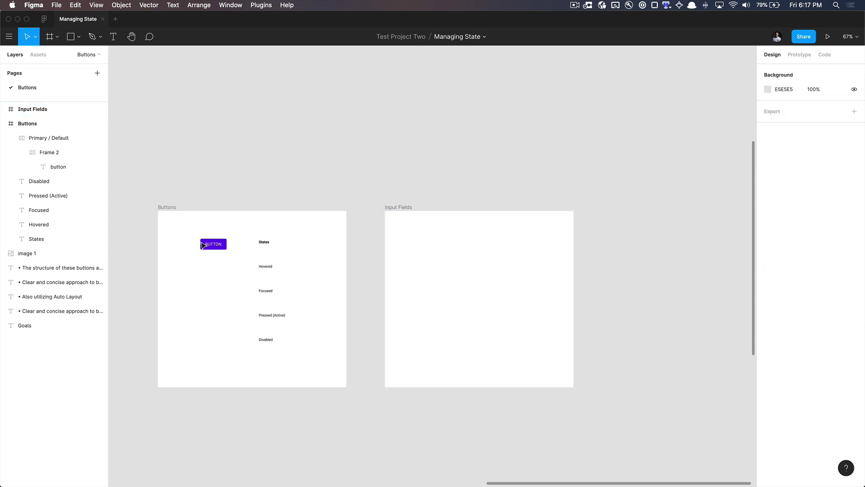
Try a 'Buttons /' prefix on the button component name, then restore 'Primary / Default'.
{"action": "left_click", "coordinate": [215, 245]}
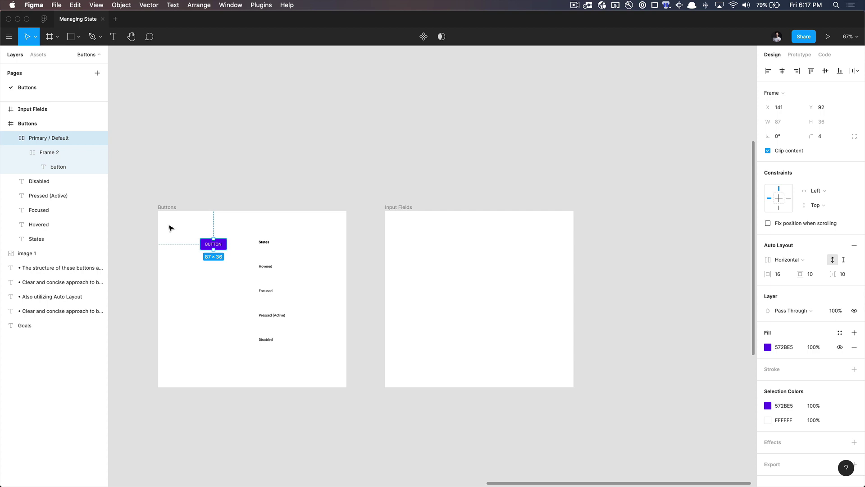
{"action": "key", "text": "super+r"}
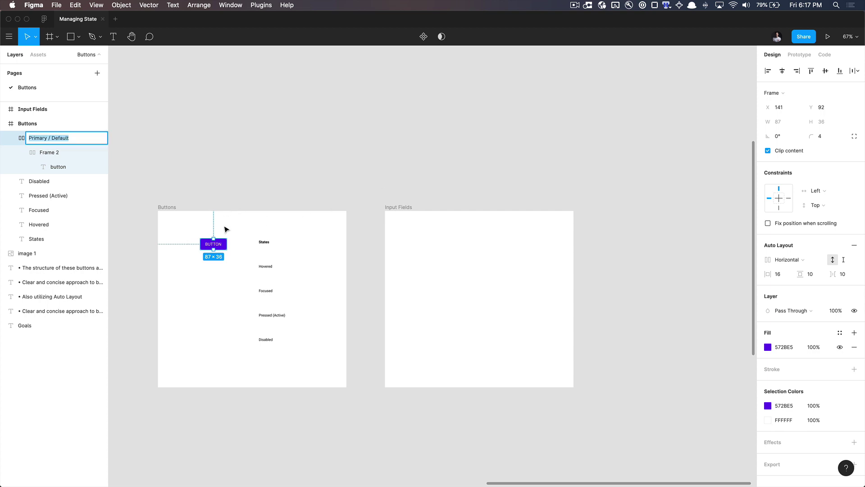
{"action": "key", "text": "Left"}
{"action": "type", "text": "Buttons /"}
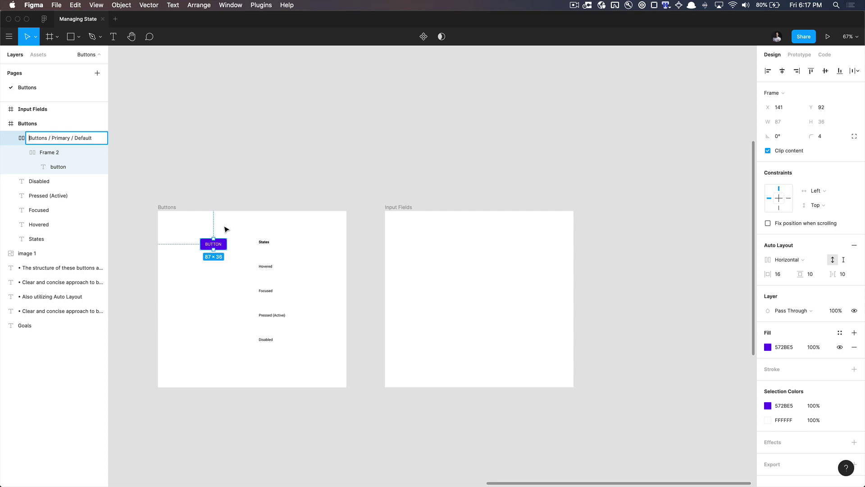
{"action": "key", "text": "End"}
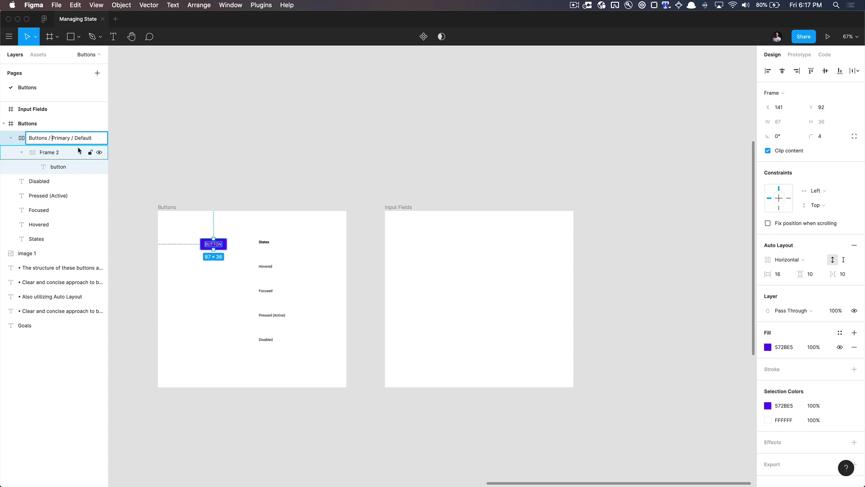
{"action": "key", "text": "shift+Home"}
{"action": "key", "text": "BackSpace"}
{"action": "key", "text": "Return"}
Delete the Input Fields frame.
{"action": "left_click", "coordinate": [266, 146]}
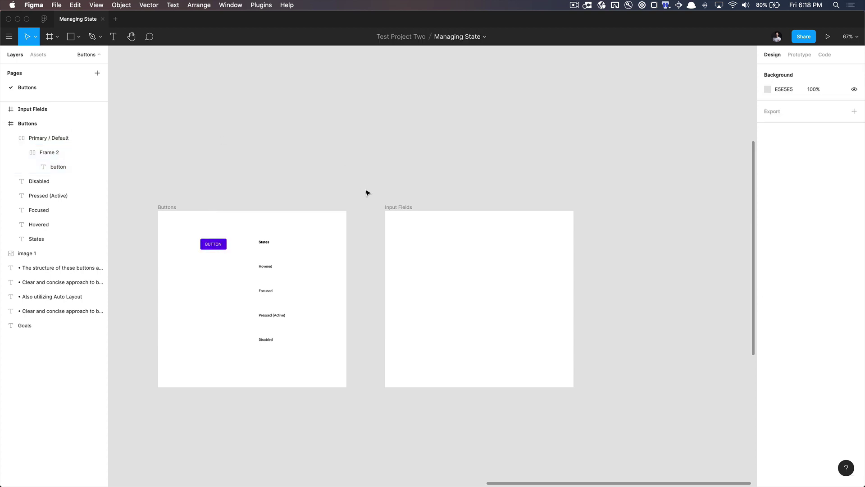
{"action": "left_click", "coordinate": [401, 214]}
{"action": "key", "text": "Delete"}
{"action": "scroll", "coordinate": [403, 216], "scroll_direction": "left", "scroll_amount": 3}
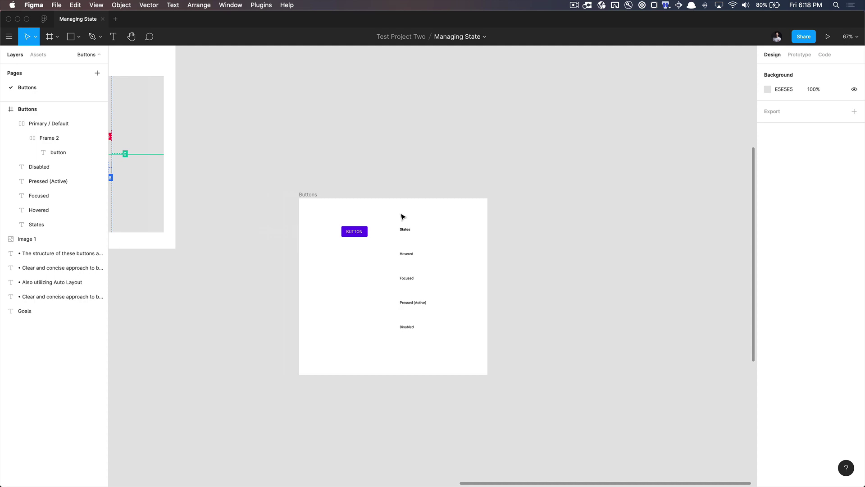
Duplicate the Hovered label, retype it as 'Default', and place it beside the BUTTON.
{"action": "scroll", "coordinate": [390, 215], "scroll_direction": "up", "scroll_amount": 5}
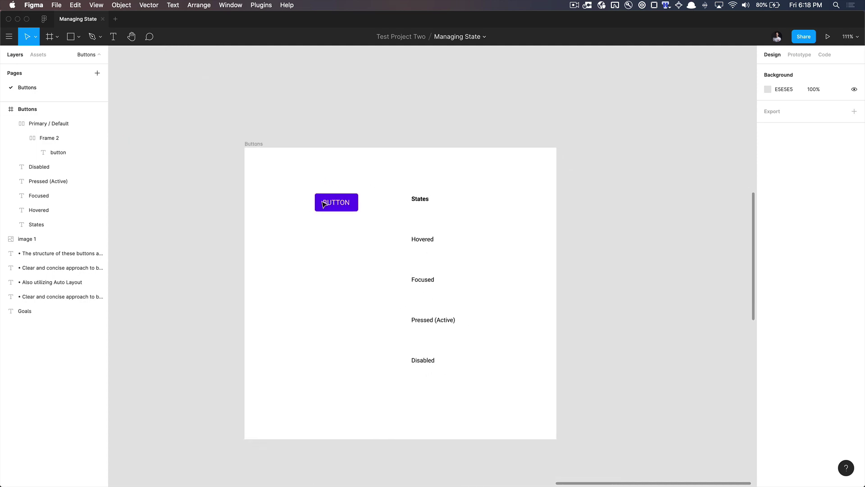
{"action": "left_click", "coordinate": [323, 204]}
{"action": "scroll", "coordinate": [366, 201], "scroll_direction": "up", "scroll_amount": 3}
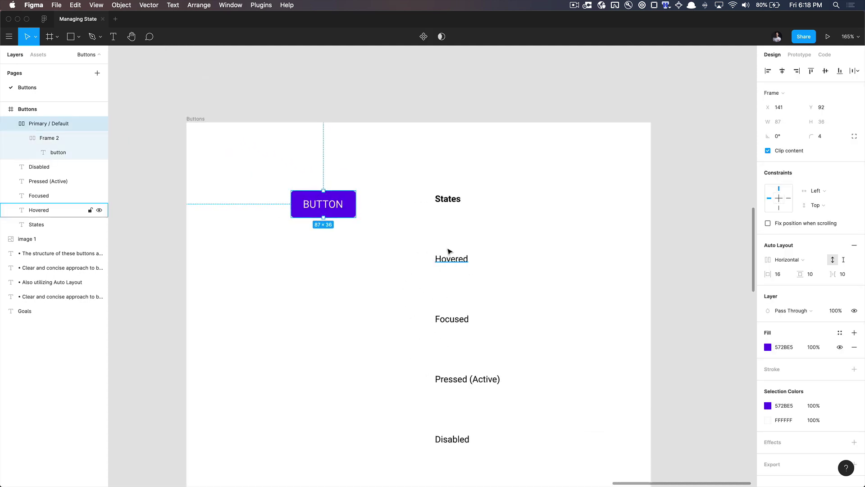
{"action": "left_click", "coordinate": [452, 258]}
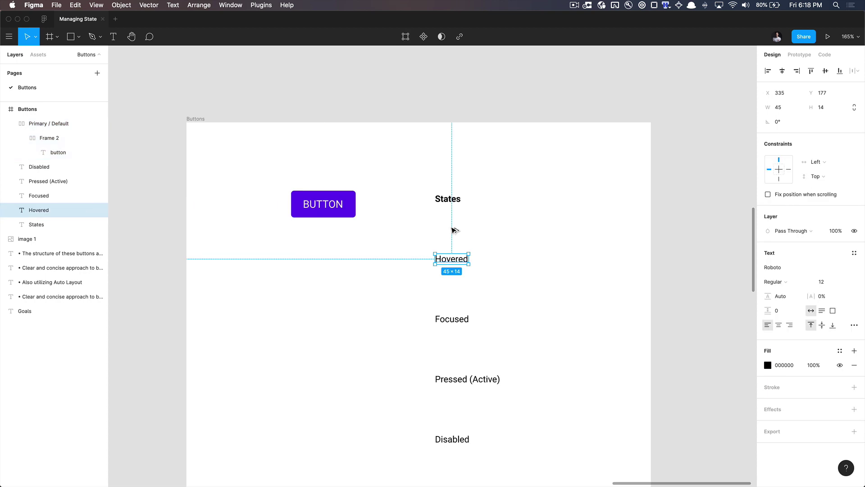
{"action": "left_click_drag", "start_coordinate": [454, 231], "coordinate": [453, 216]}
{"action": "double_click", "coordinate": [450, 217]}
{"action": "type", "text": "Default"}
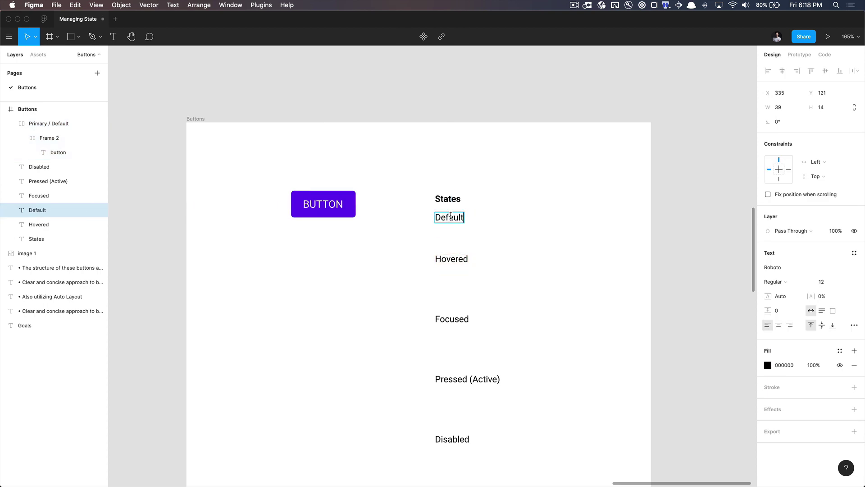
{"action": "key", "text": "Escape"}
{"action": "left_click_drag", "start_coordinate": [450, 217], "coordinate": [388, 205]}
Move the States heading up above the Default label.
{"action": "left_click", "coordinate": [445, 199]}
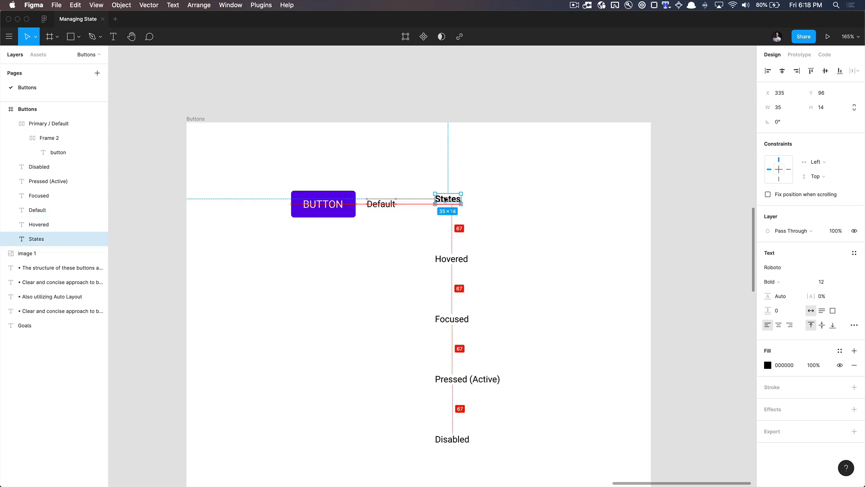
{"action": "left_click_drag", "start_coordinate": [445, 199], "coordinate": [377, 165]}
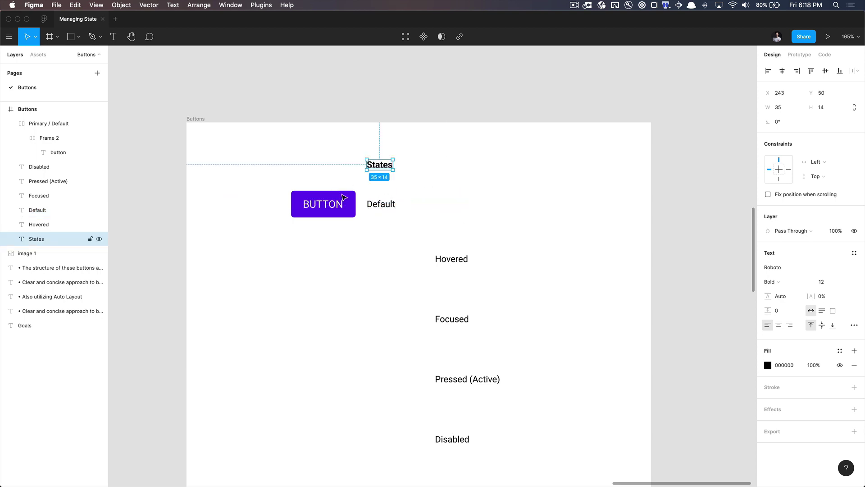
{"action": "left_click", "coordinate": [343, 197]}
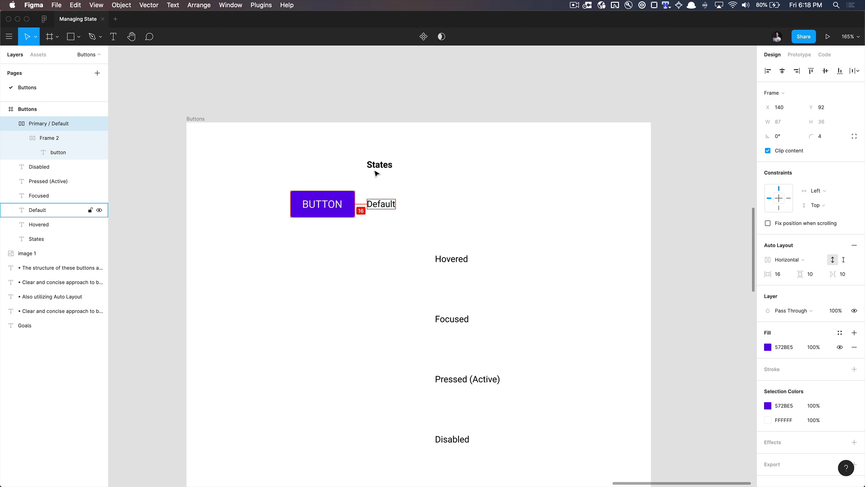
Duplicate the purple button to make three more copies stacked below the original.
{"action": "left_click_drag", "start_coordinate": [311, 216], "coordinate": [313, 274]}
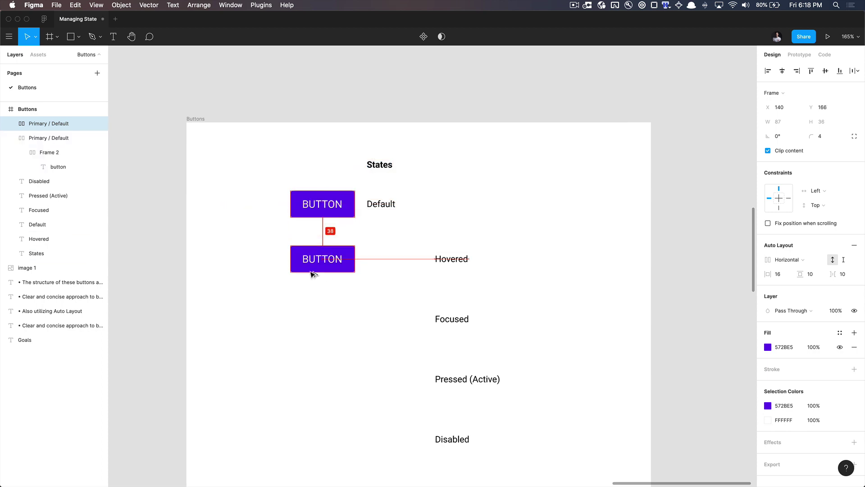
{"action": "key", "text": "super+z"}
{"action": "key", "text": "alt"}
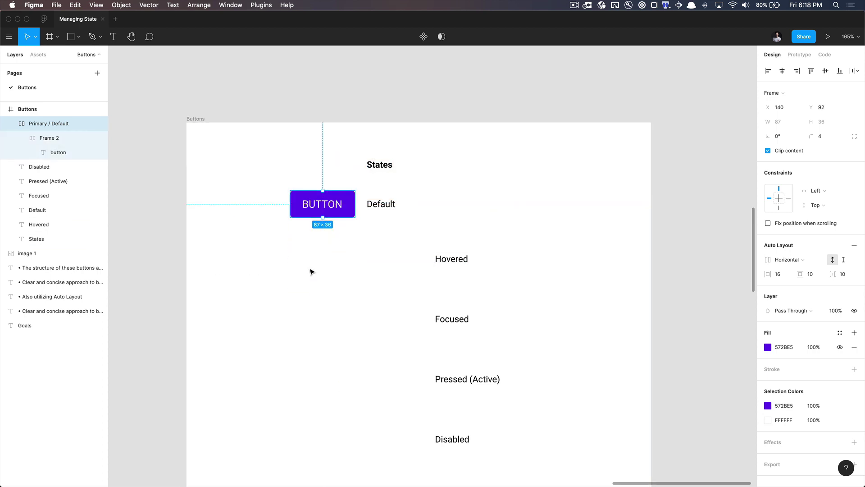
{"action": "key", "text": "super+d"}
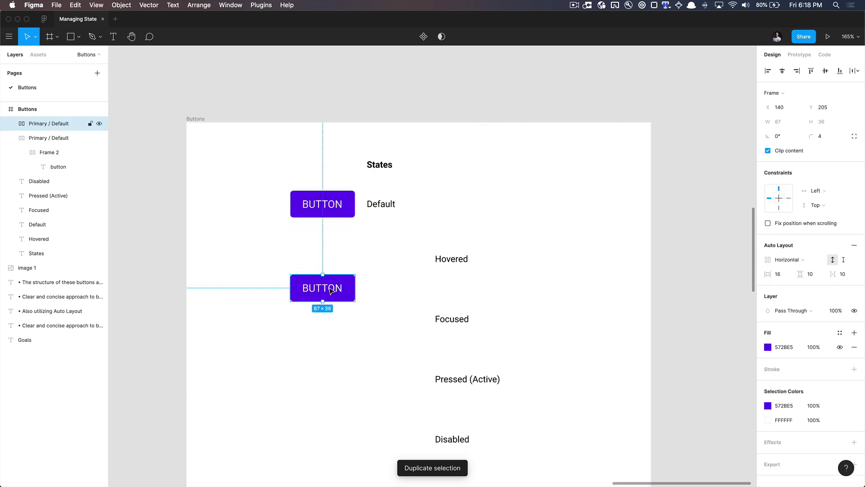
{"action": "key", "text": "super+d"}
{"action": "key", "text": "super+d"}
{"action": "scroll", "coordinate": [322, 236], "scroll_direction": "down", "scroll_amount": 1}
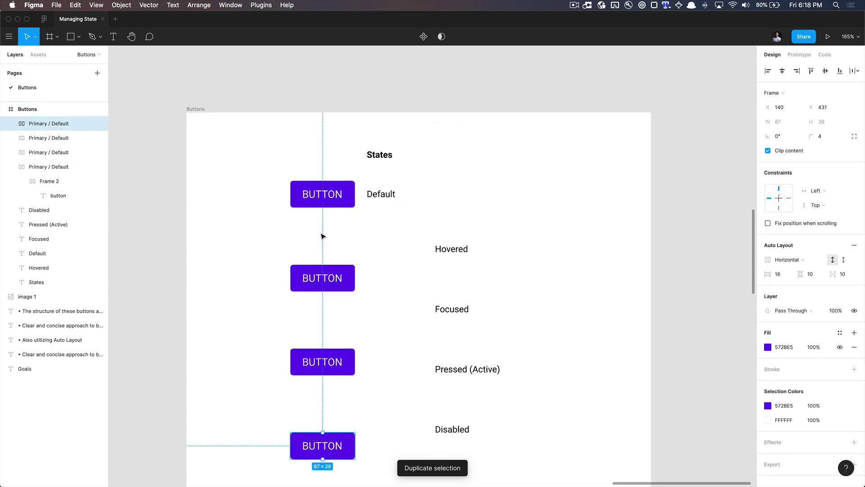
Turn the top button into the Primary / Default component.
{"action": "left_click", "coordinate": [318, 203]}
{"action": "key", "text": "alt+super+k"}
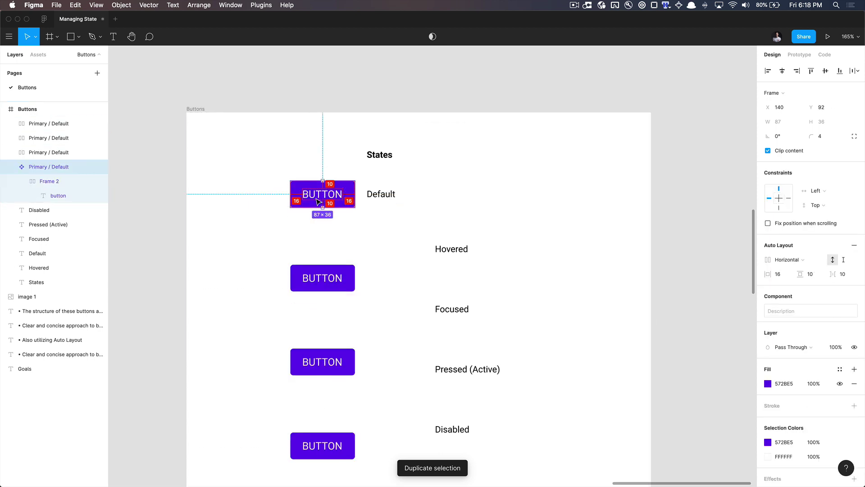
{"action": "left_click", "coordinate": [291, 229]}
{"action": "scroll", "coordinate": [290, 228], "scroll_direction": "down", "scroll_amount": 2}
{"action": "scroll", "coordinate": [289, 228], "scroll_direction": "right", "scroll_amount": 1}
{"action": "left_click", "coordinate": [317, 181]}
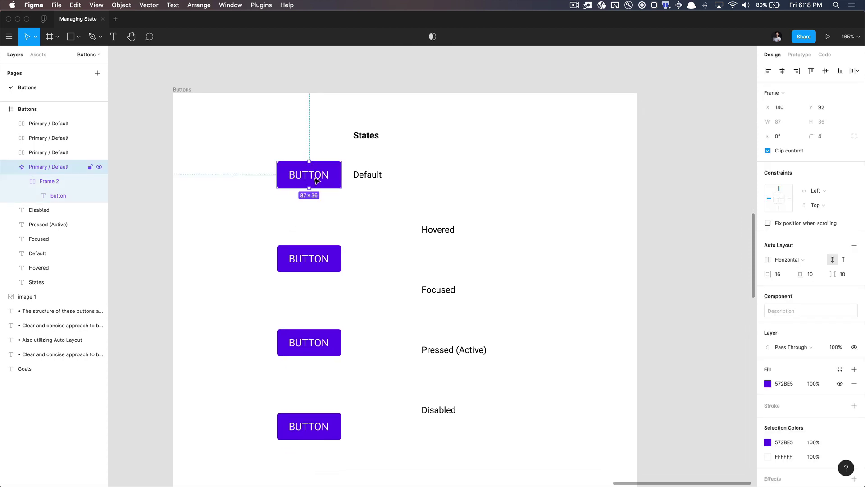
{"action": "left_click", "coordinate": [287, 236]}
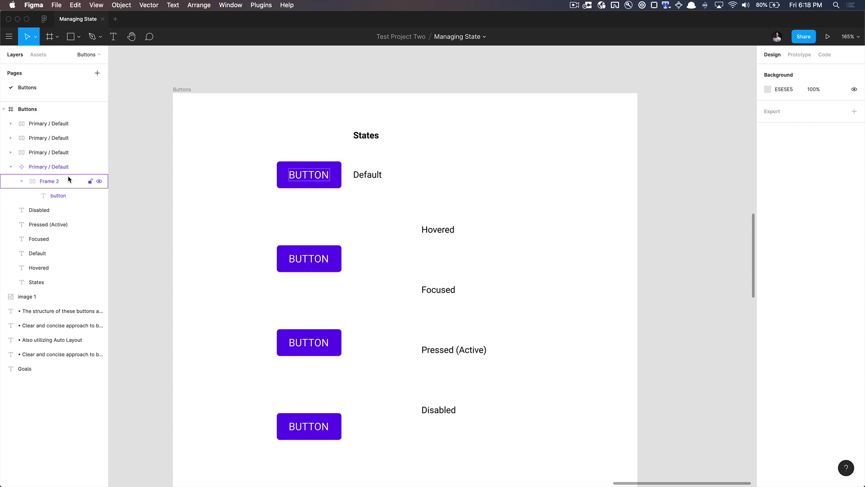
Rename the second button's layer to Primary / Hovered.
{"action": "left_click", "coordinate": [299, 258]}
{"action": "key", "text": "super+r"}
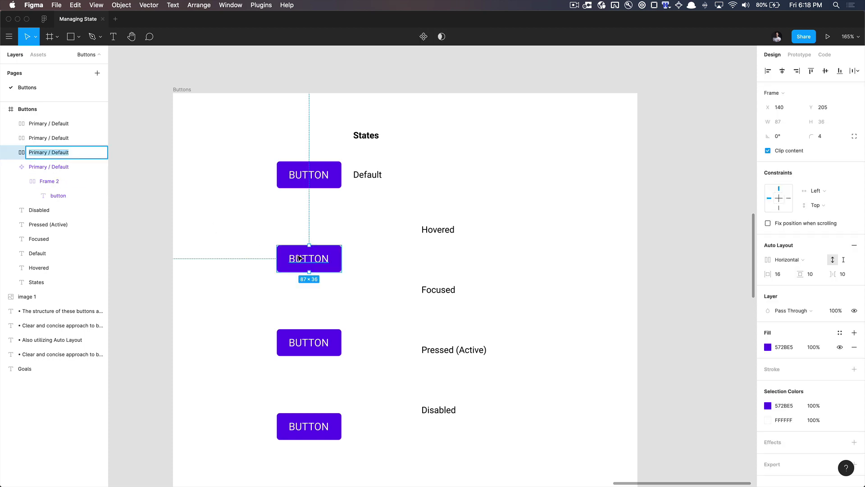
{"action": "key", "text": "Right"}
{"action": "key", "text": "alt+shift+Left"}
{"action": "type", "text": "Ho"}
{"action": "key", "text": "Return"}
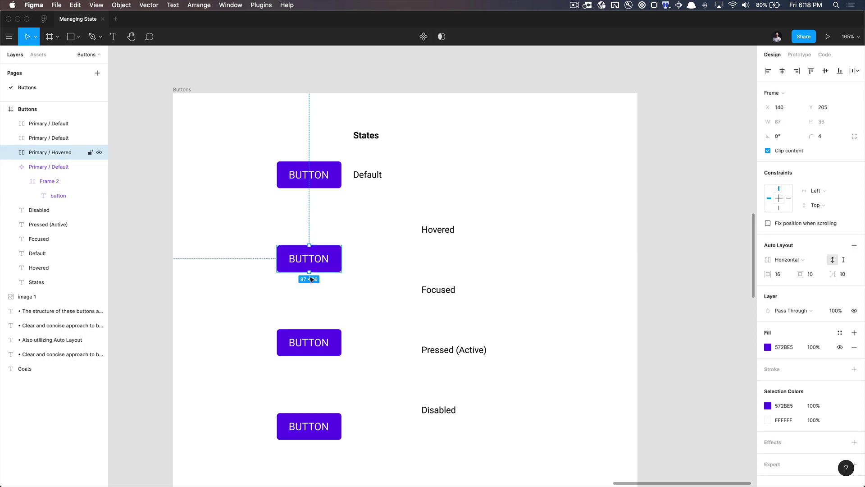
Rename the third button's layer to Primary / Pressed (Active).
{"action": "left_click", "coordinate": [322, 341]}
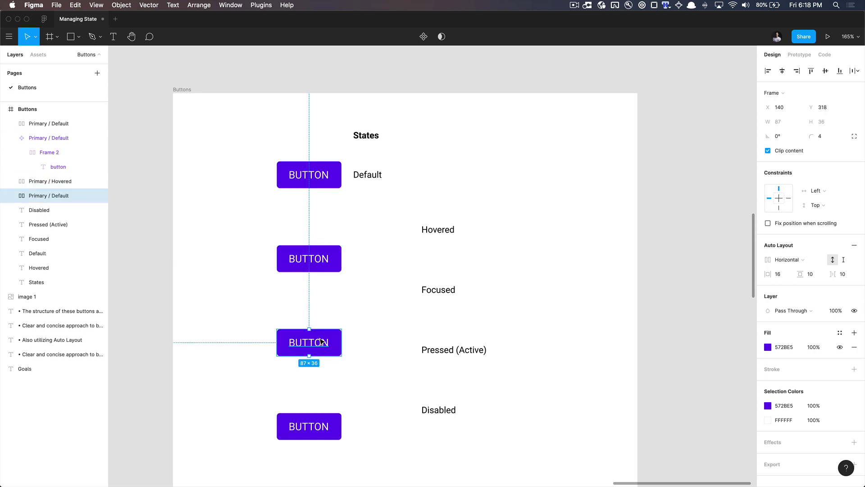
{"action": "key", "text": "super+r"}
{"action": "key", "text": "Right"}
{"action": "key", "text": "alt+shift+Left"}
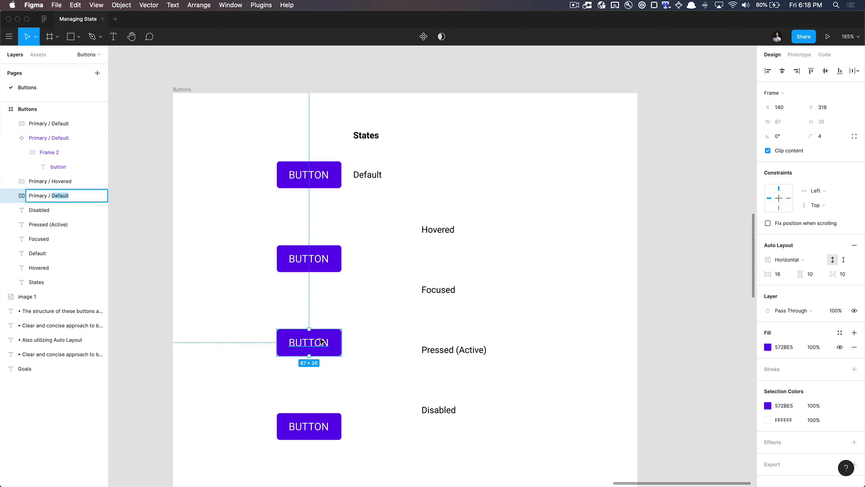
{"action": "type", "text": "Pr"}
{"action": "type", "text": "essed (Active)"}
{"action": "key", "text": "Return"}
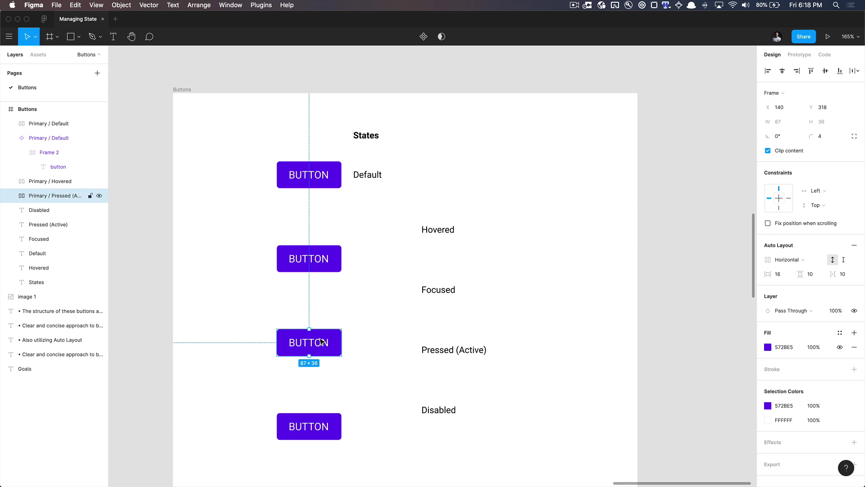
Move the bottom button's layer down one place and rename it Primary / Disabled.
{"action": "scroll", "coordinate": [257, 278], "scroll_direction": "down", "scroll_amount": 2}
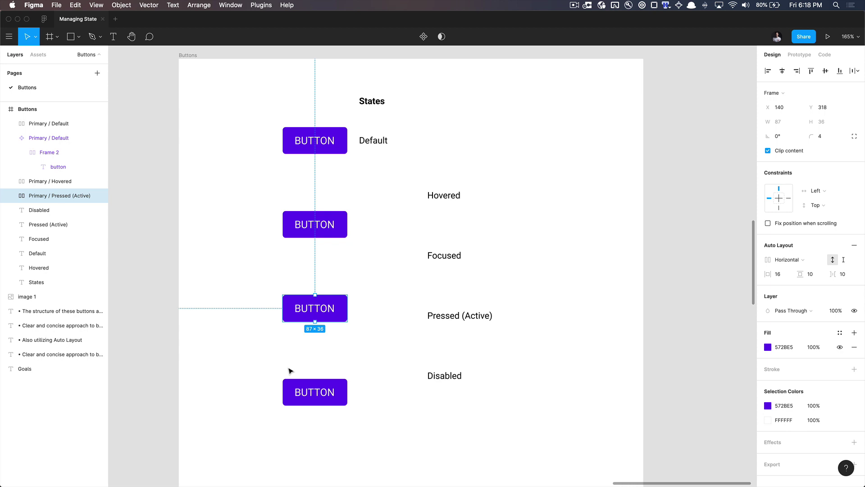
{"action": "left_click", "coordinate": [301, 402]}
{"action": "key", "text": "super+bracketleft"}
{"action": "key", "text": "super+bracketleft"}
{"action": "key", "text": "super+bracketleft"}
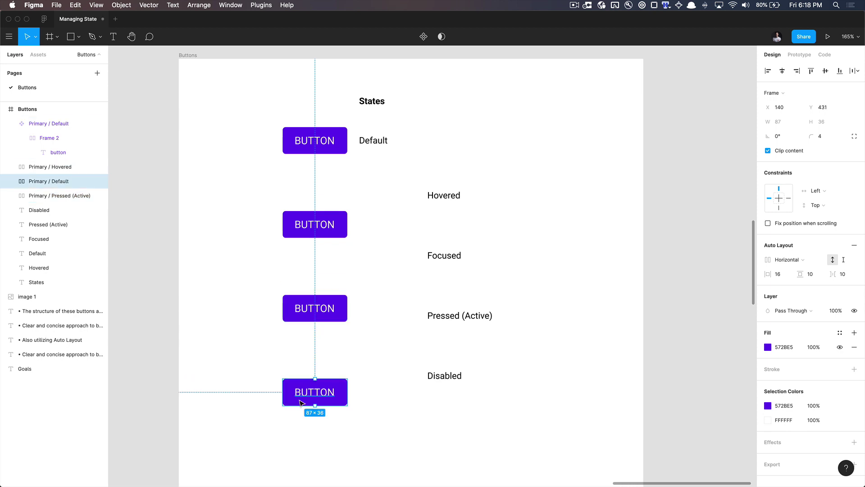
{"action": "key", "text": "super+r"}
{"action": "key", "text": "Right"}
{"action": "key", "text": "BackSpace"}
{"action": "key", "text": "BackSpace"}
{"action": "key", "text": "BackSpace"}
{"action": "key", "text": "BackSpace"}
{"action": "key", "text": "BackSpace"}
{"action": "key", "text": "BackSpace"}
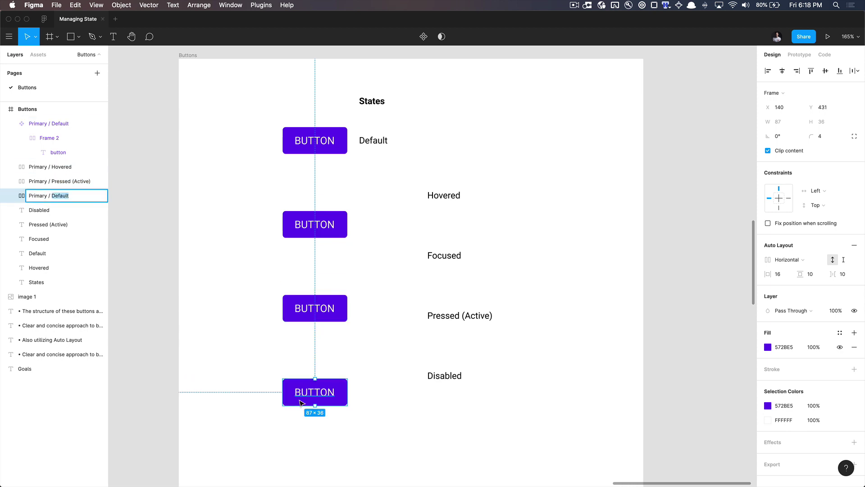
{"action": "key", "text": "Return"}
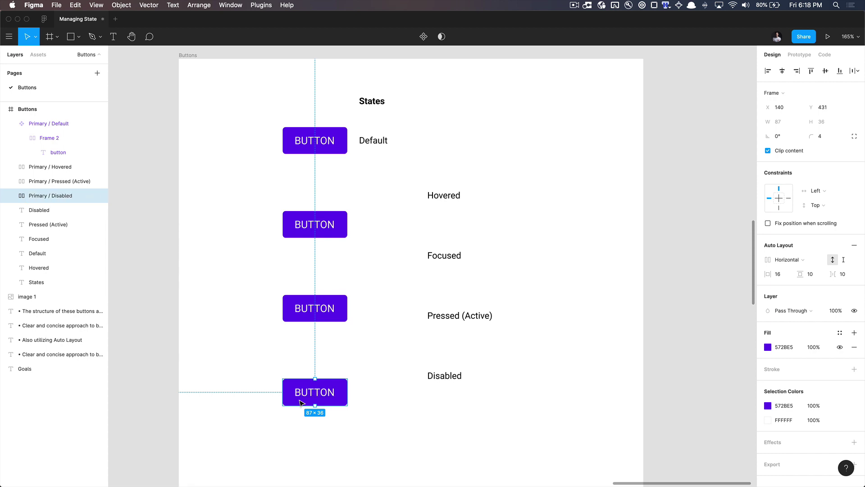
Select all four buttons and Tidy Up so they are evenly spaced.
{"action": "mouse_move", "coordinate": [301, 402]}
{"action": "left_mouse_down"}
{"action": "mouse_move", "coordinate": [303, 374]}
{"action": "mouse_move", "coordinate": [302, 395]}
{"action": "left_mouse_up"}
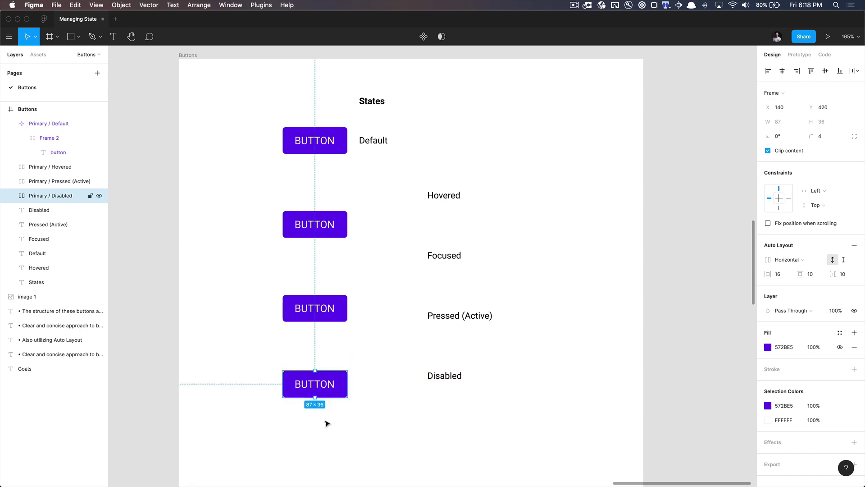
{"action": "left_click_drag", "start_coordinate": [327, 423], "coordinate": [309, 103]}
{"action": "key", "text": "ctrl+alt+t"}
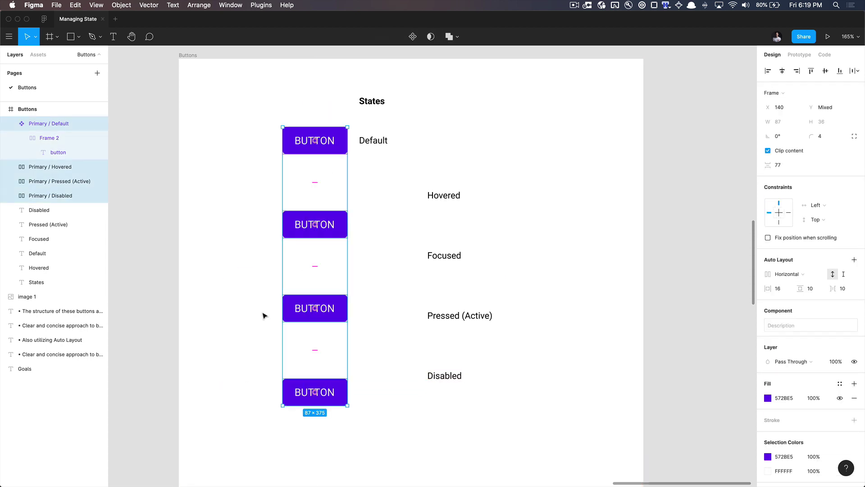
Move the state labels beside the buttons, shifting Pressed (Active) and Disabled down.
{"action": "left_click", "coordinate": [251, 315]}
{"action": "left_click_drag", "start_coordinate": [417, 177], "coordinate": [490, 411]}
{"action": "mouse_move", "coordinate": [444, 332]}
{"action": "left_click_drag", "start_coordinate": [441, 323], "coordinate": [373, 348]}
{"action": "left_click", "coordinate": [451, 300]}
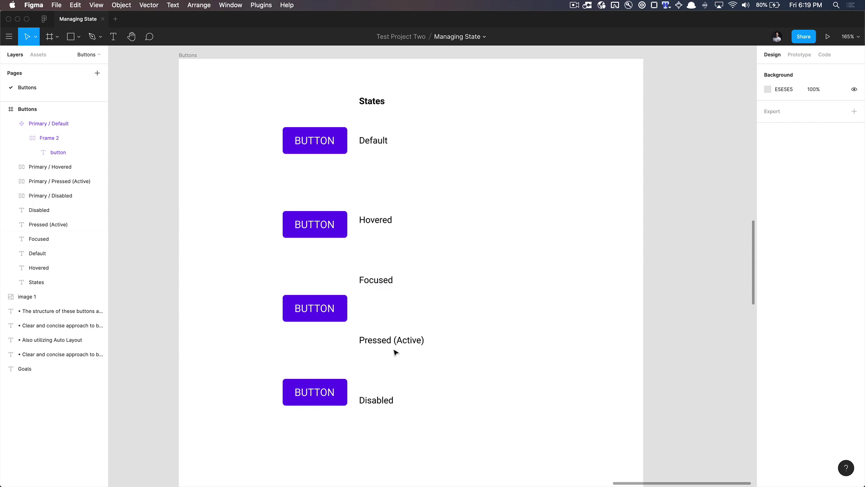
{"action": "scroll", "coordinate": [395, 352], "scroll_direction": "down", "scroll_amount": 3}
{"action": "left_click_drag", "start_coordinate": [390, 254], "coordinate": [394, 377]}
{"action": "key", "text": "shift+Down"}
{"action": "key", "text": "shift+Down"}
{"action": "key", "text": "shift+Down"}
{"action": "key", "text": "shift+Down"}
{"action": "key", "text": "shift+Down"}
{"action": "key", "text": "shift+Down"}
{"action": "key", "text": "shift+Down"}
{"action": "key", "text": "shift+Down"}
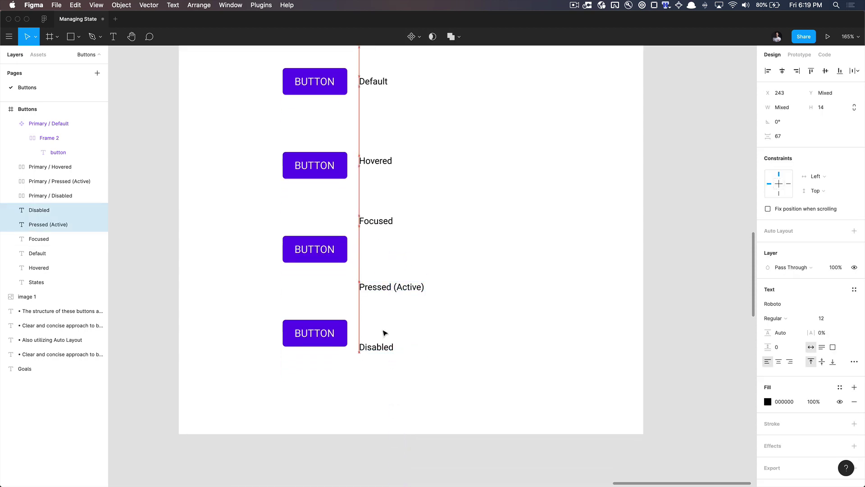
{"action": "left_click", "coordinate": [350, 302]}
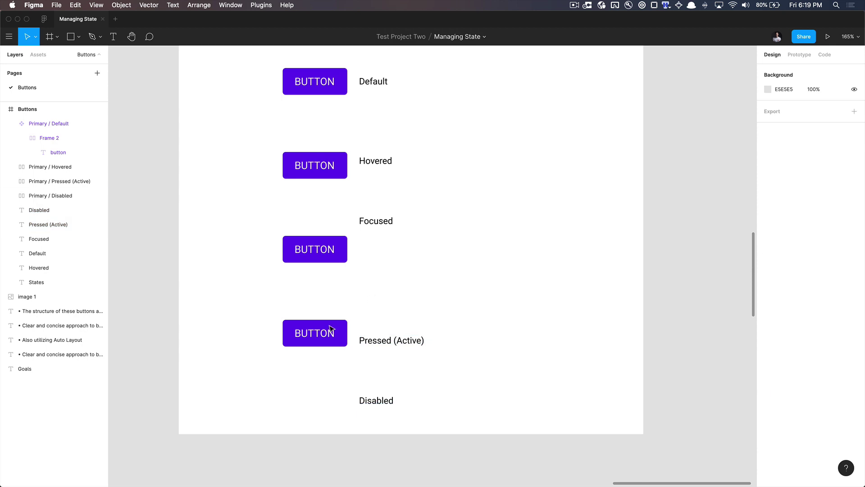
Alt-drag a copy of the button beside the Disabled label and reorder its layer.
{"action": "left_click_drag", "start_coordinate": [330, 328], "coordinate": [329, 393]}
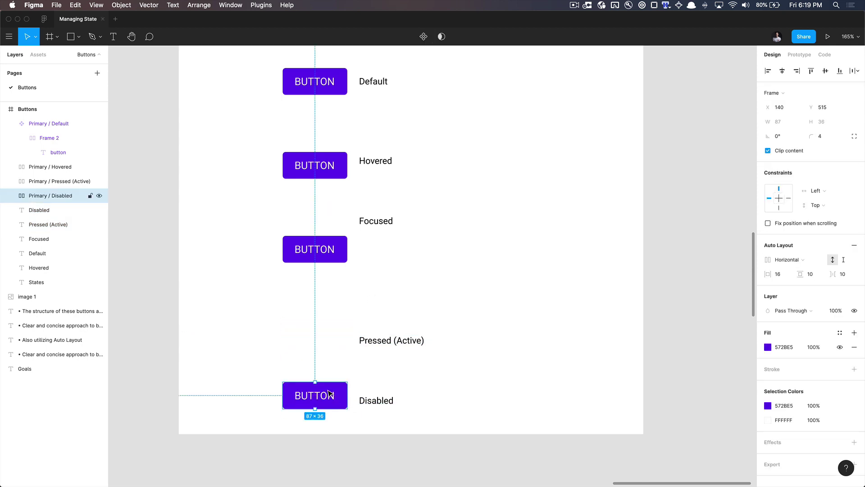
{"action": "key", "text": "super+z"}
{"action": "left_click_drag", "start_coordinate": [331, 342], "coordinate": [333, 410]}
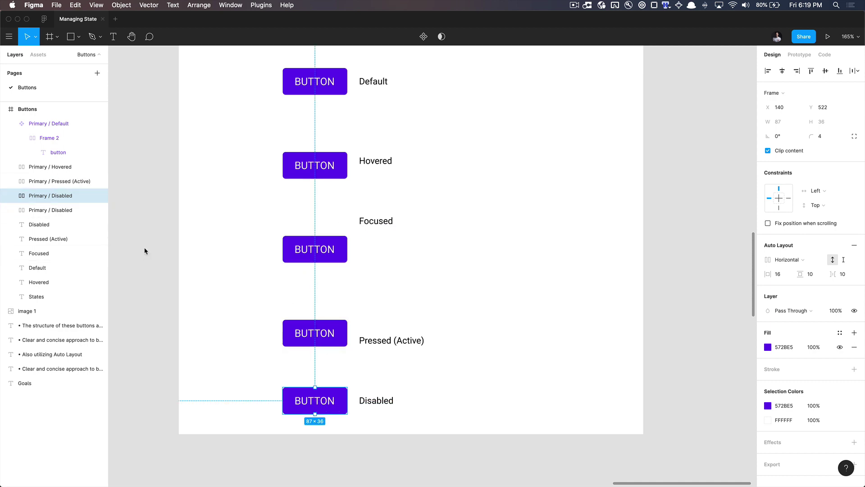
{"action": "left_click", "coordinate": [310, 334]}
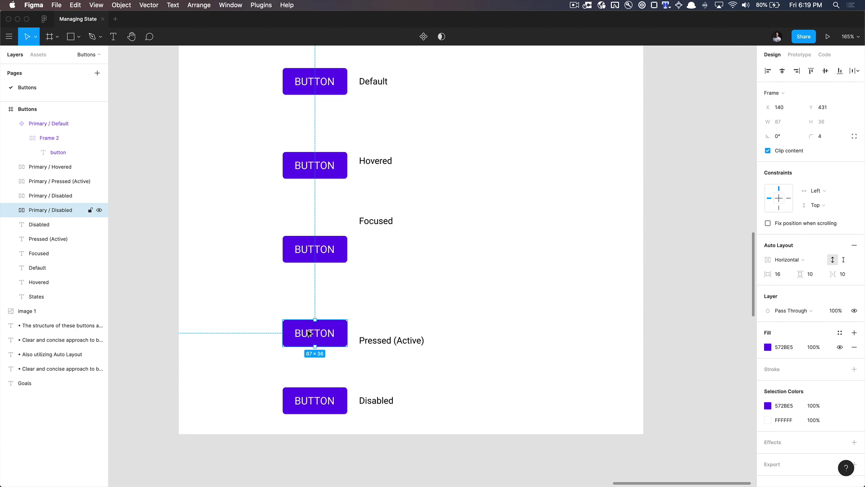
{"action": "key", "text": "super+bracketright"}
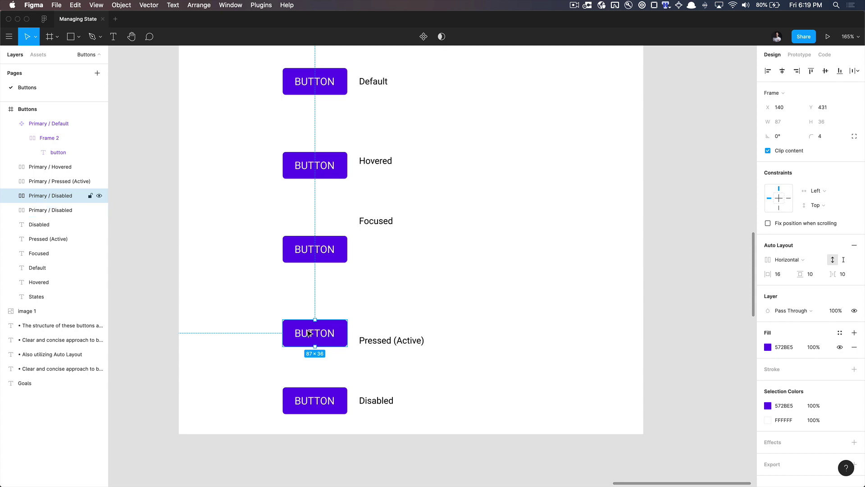
{"action": "left_click", "coordinate": [326, 256]}
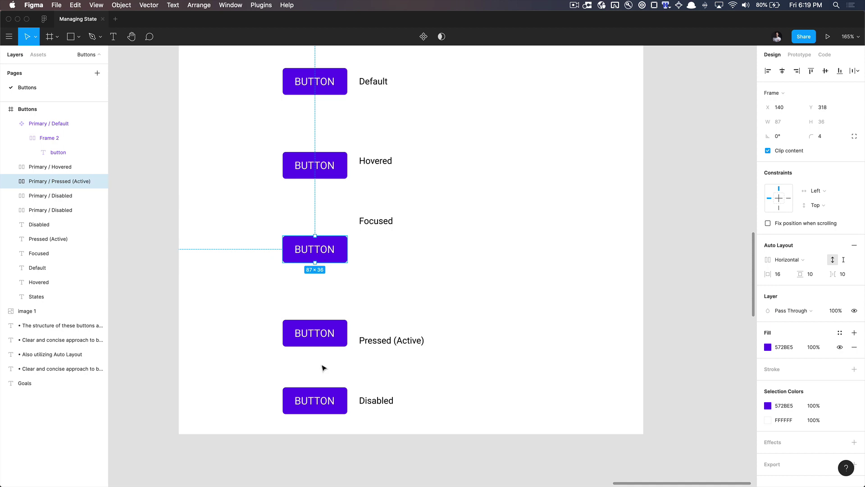
{"action": "left_click", "coordinate": [321, 332], "text": "shift"}
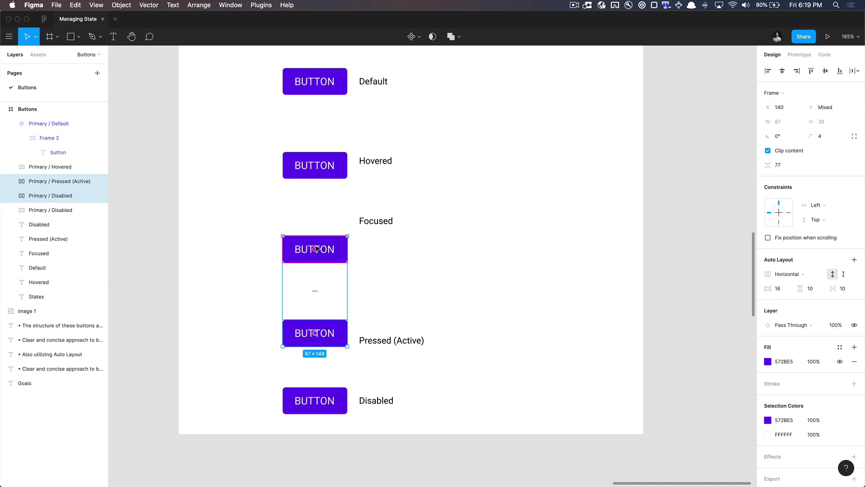
Rename the Focused-row button Primary / Focused and align the Focused label beside it.
{"action": "left_click", "coordinate": [419, 249]}
{"action": "left_click", "coordinate": [308, 247]}
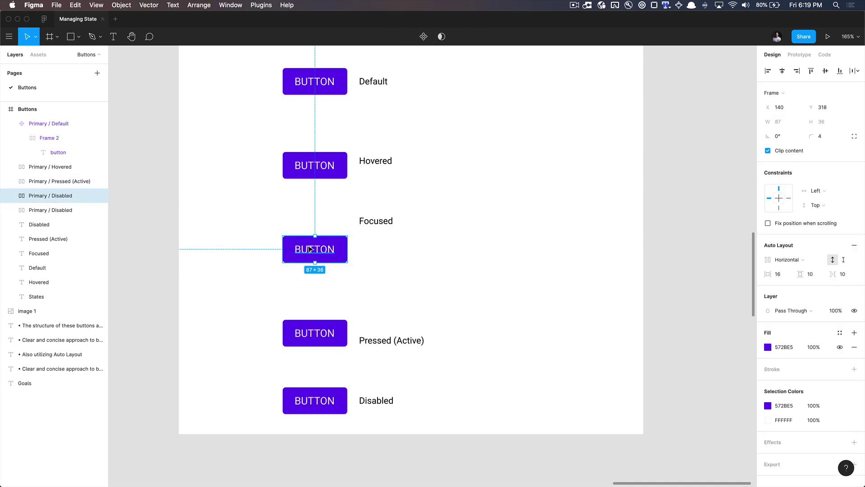
{"action": "key", "text": "super+r"}
{"action": "key", "text": "Right"}
{"action": "key", "text": "alt+shift+Left"}
{"action": "type", "text": "Foc"}
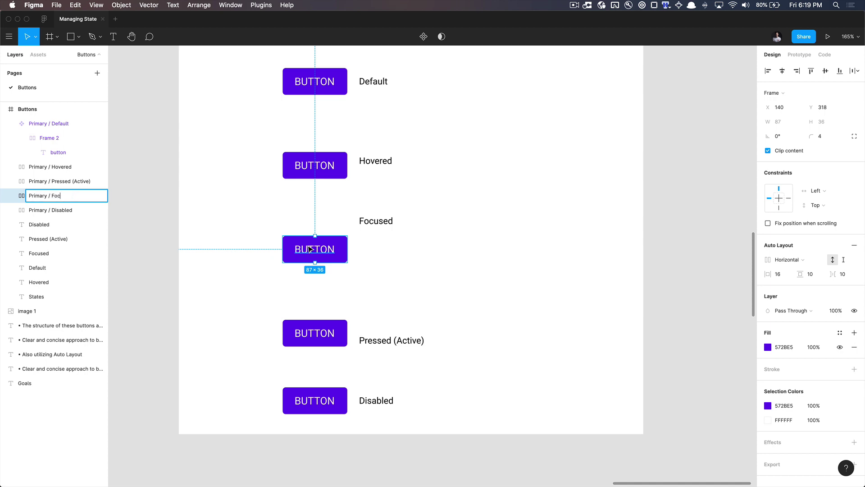
{"action": "key", "text": "Return"}
{"action": "left_click_drag", "start_coordinate": [377, 223], "coordinate": [376, 254]}
{"action": "scroll", "coordinate": [377, 254], "scroll_direction": "down", "scroll_amount": 5}
{"action": "left_click", "coordinate": [412, 238]}
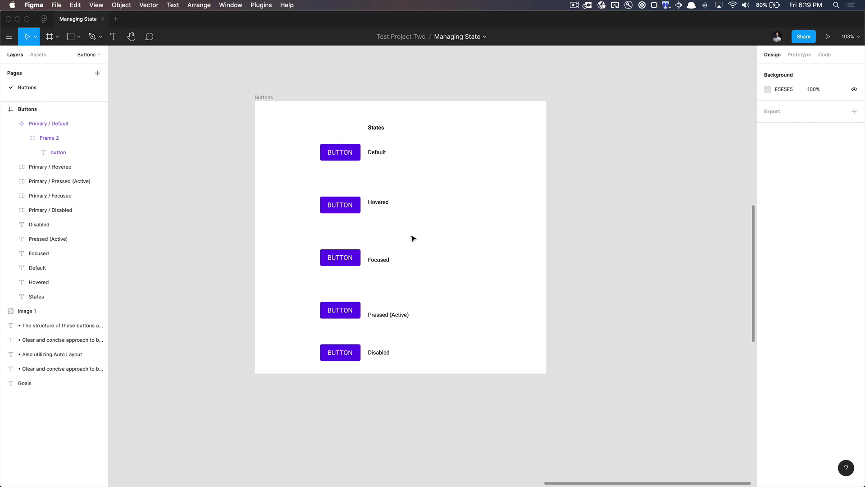
{"action": "left_click_drag", "start_coordinate": [390, 266], "coordinate": [389, 265]}
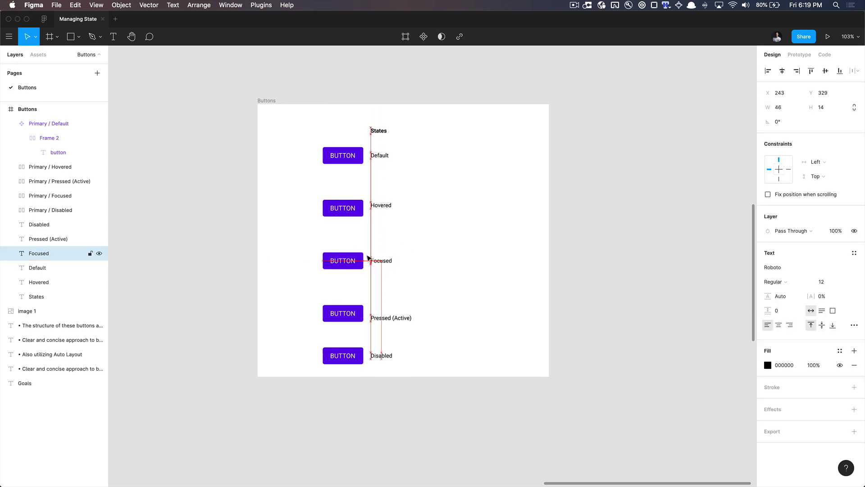
{"action": "left_click", "coordinate": [341, 236]}
{"action": "scroll", "coordinate": [341, 236], "scroll_direction": "up", "scroll_amount": 5}
{"action": "left_click", "coordinate": [300, 221]}
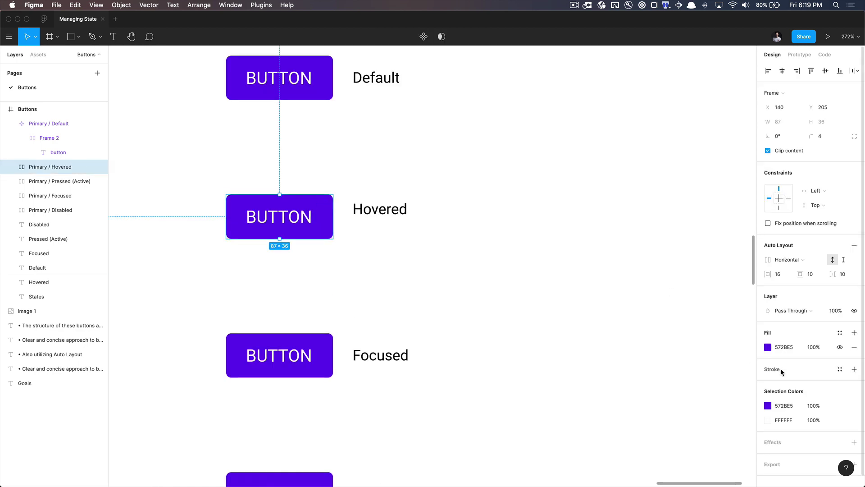
{"action": "left_click", "coordinate": [485, 282]}
{"action": "scroll", "coordinate": [400, 259], "scroll_direction": "down", "scroll_amount": 5}
{"action": "scroll", "coordinate": [400, 259], "scroll_direction": "right", "scroll_amount": 2}
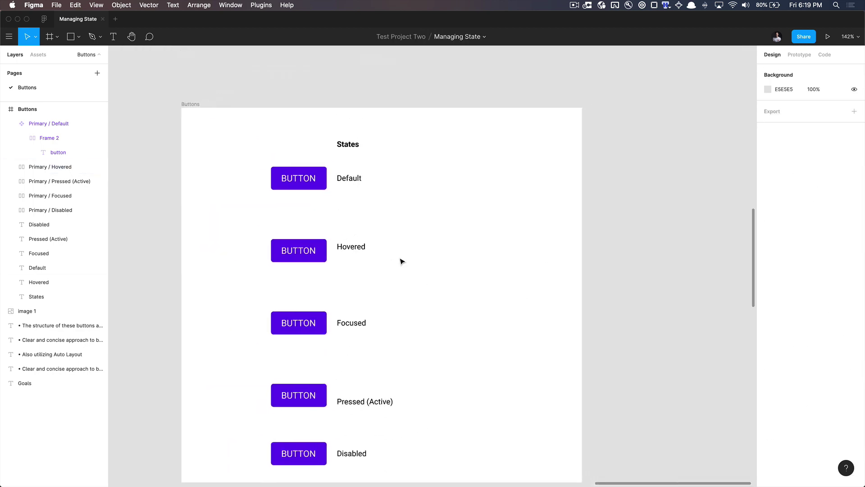
{"action": "scroll", "coordinate": [334, 279], "scroll_direction": "up", "scroll_amount": 3}
{"action": "left_click", "coordinate": [318, 251]}
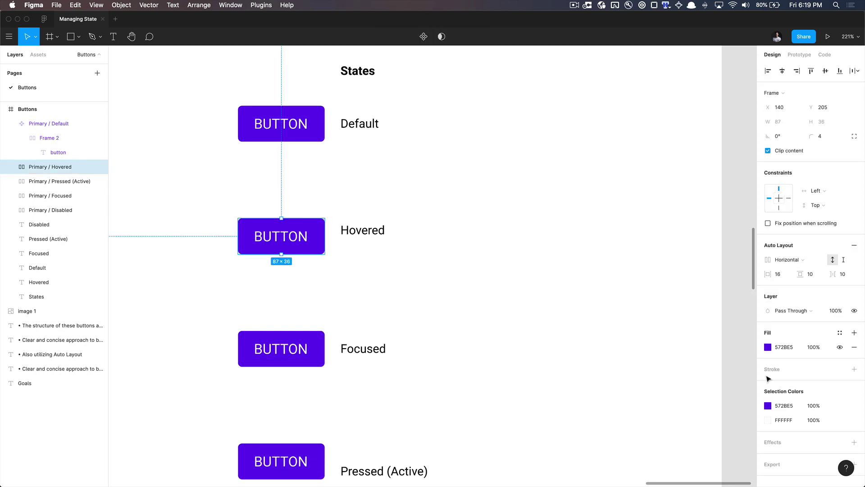
{"action": "left_click", "coordinate": [792, 350]}
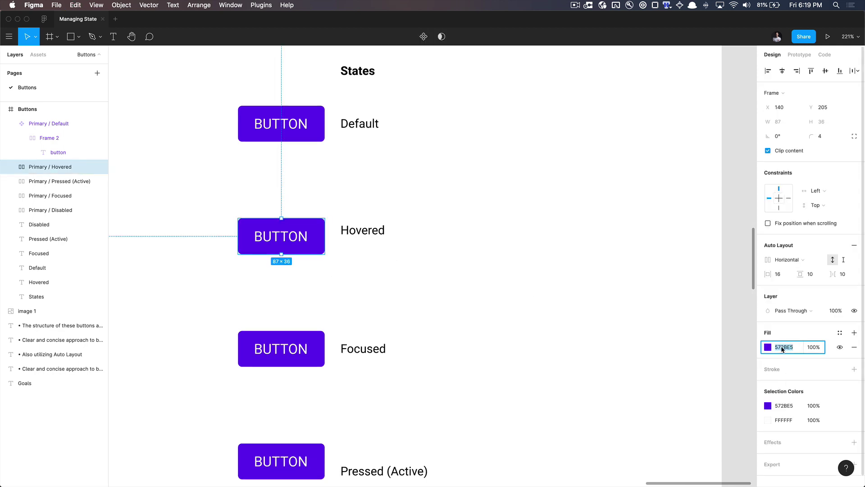
{"action": "left_click", "coordinate": [424, 337]}
{"action": "left_click", "coordinate": [318, 229]}
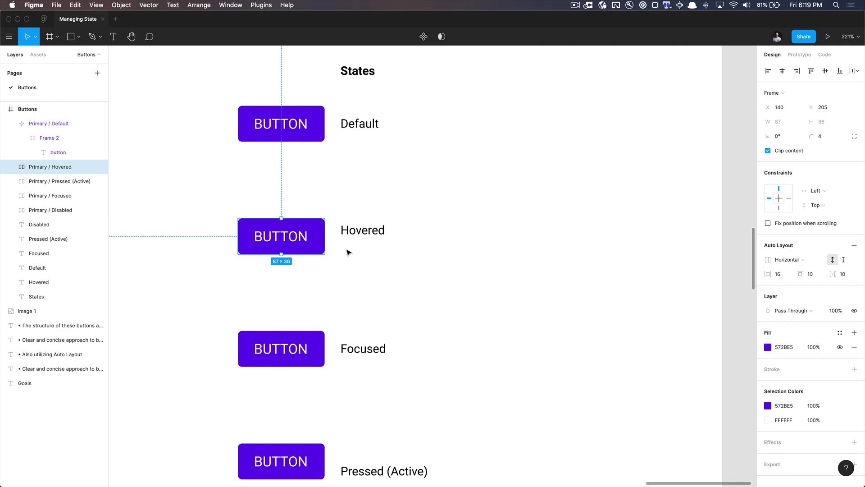
{"action": "left_click", "coordinate": [350, 267]}
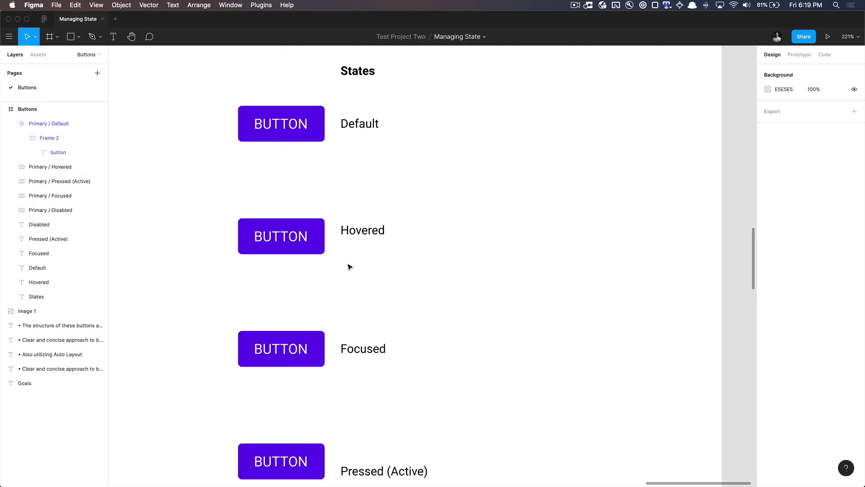
{"action": "scroll", "coordinate": [318, 240], "scroll_direction": "down", "scroll_amount": 3}
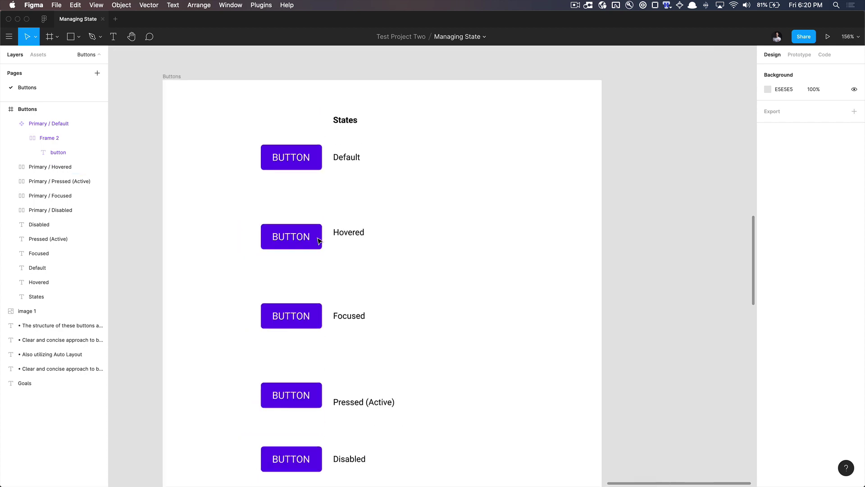
{"action": "key", "text": "super+Tab"}
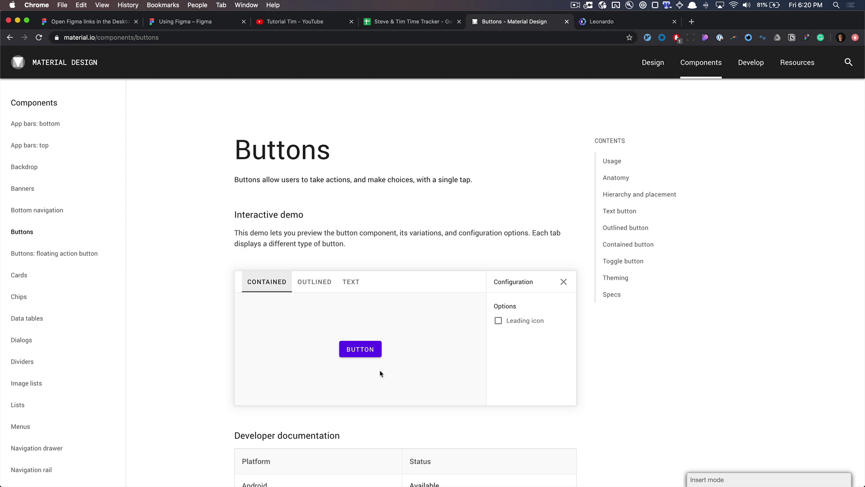
Zoom in and out on the material.io contained button demo, then return to Figma.
{"action": "scroll", "coordinate": [380, 336], "scroll_direction": "up", "scroll_amount": 5}
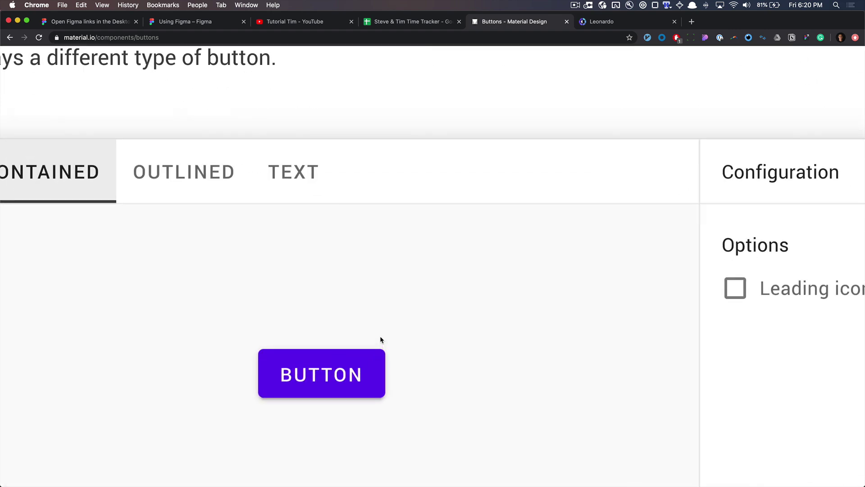
{"action": "scroll", "coordinate": [380, 336], "scroll_direction": "down", "scroll_amount": 1}
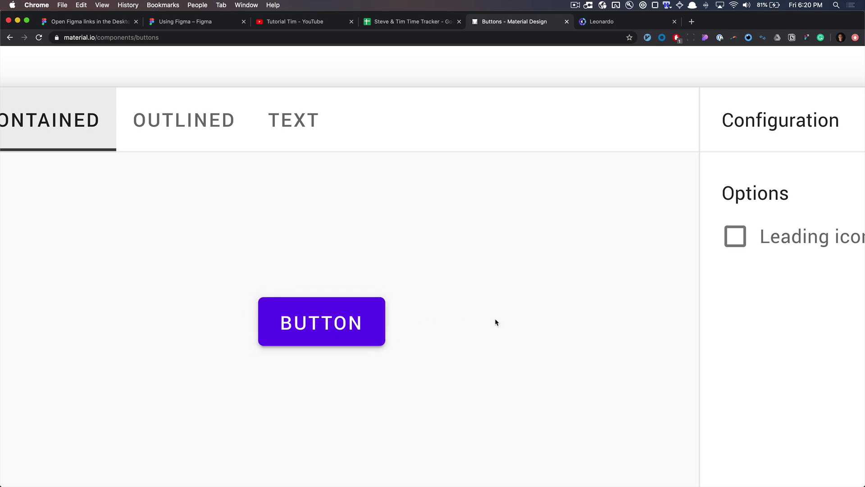
{"action": "scroll", "coordinate": [485, 339], "scroll_direction": "down", "scroll_amount": 5}
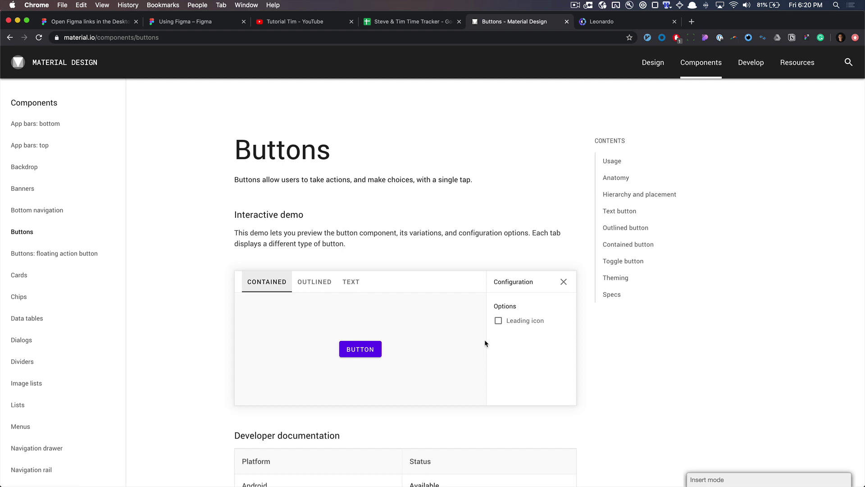
{"action": "key", "text": "super+Tab"}
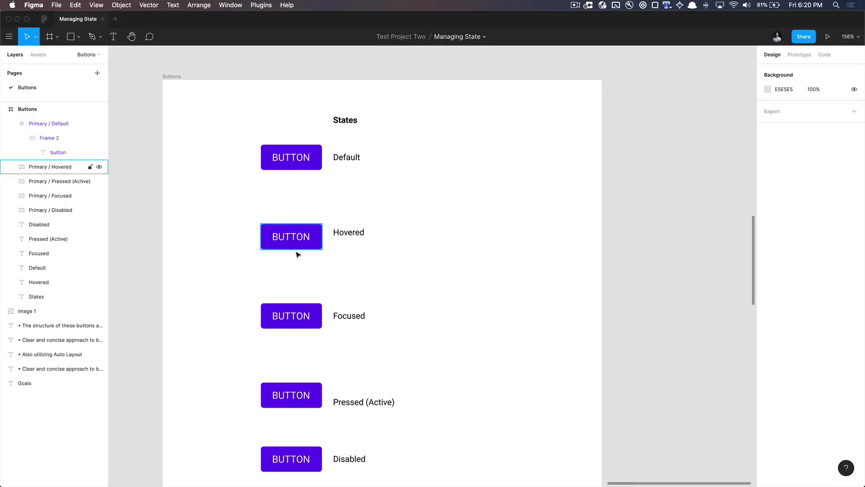
Add a drop shadow effect to the Primary / Hovered button.
{"action": "left_click", "coordinate": [295, 247]}
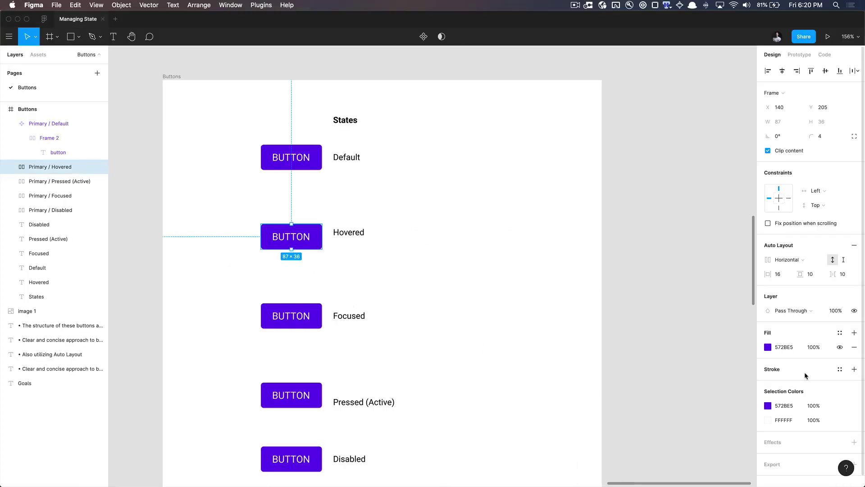
{"action": "left_click", "coordinate": [841, 441]}
{"action": "left_click", "coordinate": [838, 440]}
{"action": "left_click", "coordinate": [855, 442]}
{"action": "scroll", "coordinate": [811, 440], "scroll_direction": "down", "scroll_amount": 1}
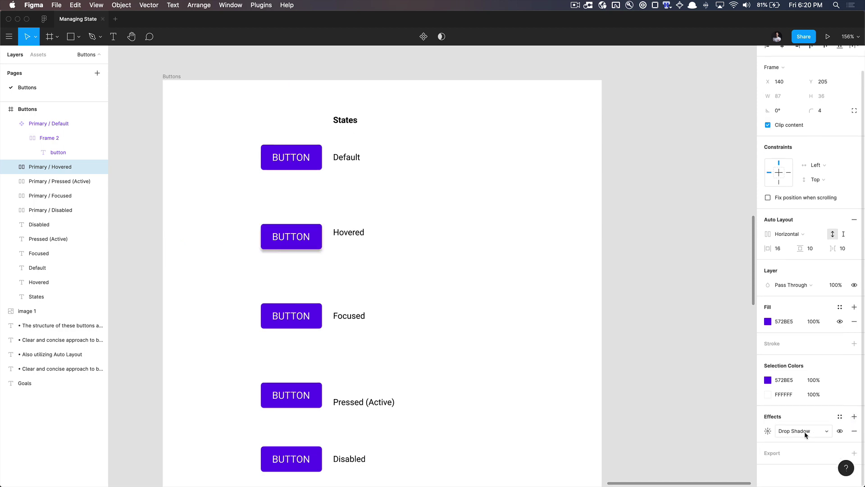
{"action": "left_click", "coordinate": [768, 431]}
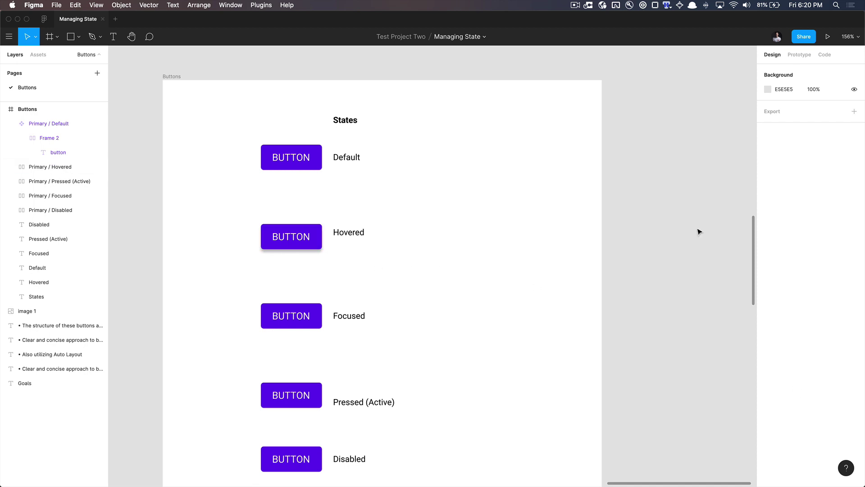
Set the drop shadow's Y offset to 2, keeping blur 4.
{"action": "left_click", "coordinate": [307, 230]}
{"action": "scroll", "coordinate": [796, 401], "scroll_direction": "down", "scroll_amount": 1}
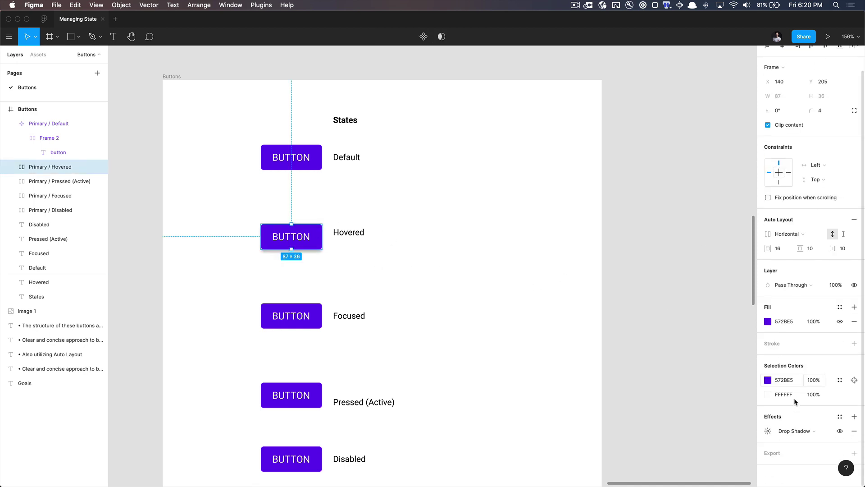
{"action": "left_click", "coordinate": [768, 431]}
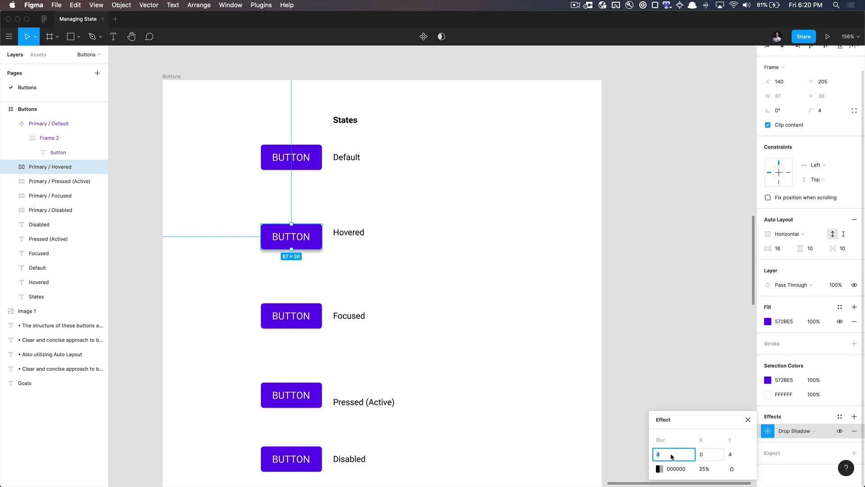
{"action": "left_click", "coordinate": [735, 455]}
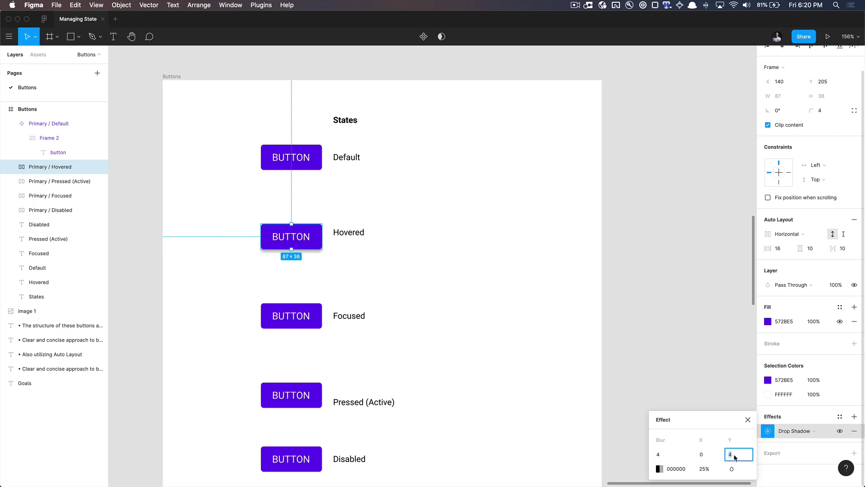
{"action": "type", "text": "2"}
{"action": "key", "text": "Return"}
{"action": "left_click", "coordinate": [649, 336]}
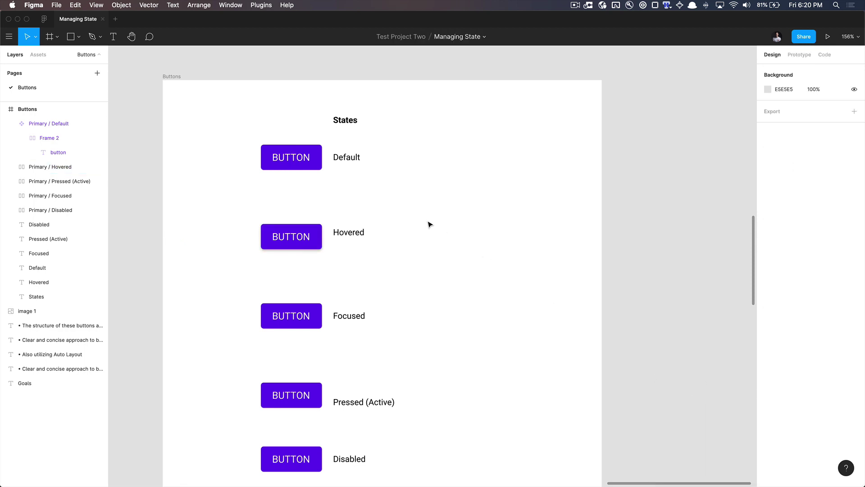
Make the shadowed Primary / Hovered button a component.
{"action": "left_click", "coordinate": [296, 227]}
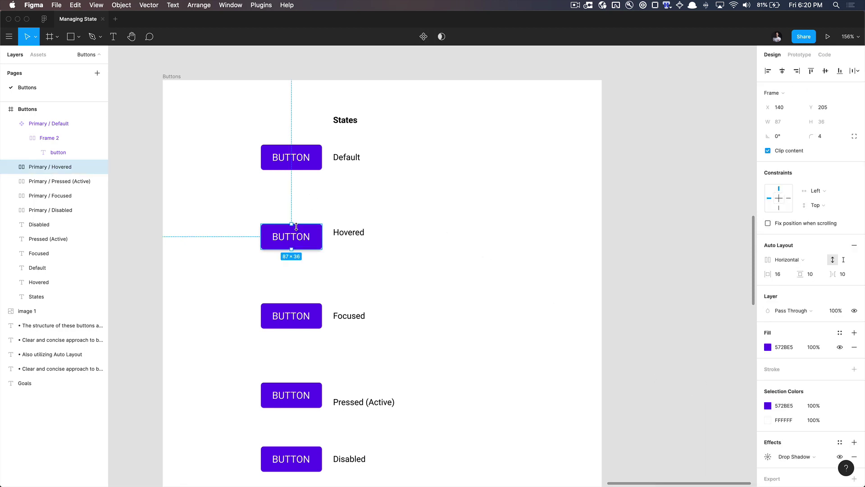
{"action": "left_click", "coordinate": [424, 40]}
{"action": "left_click", "coordinate": [414, 249]}
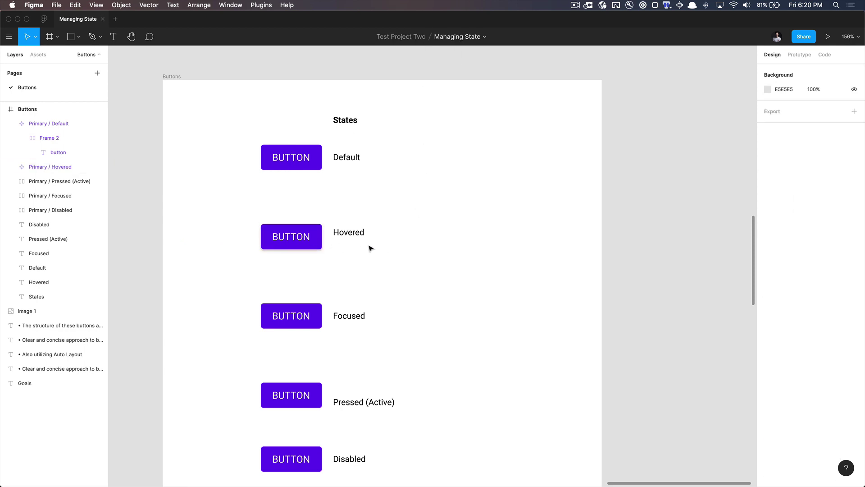
Nudge the Hovered label down slightly and select the Primary / Focused button.
{"action": "left_click_drag", "start_coordinate": [363, 238], "coordinate": [418, 242]}
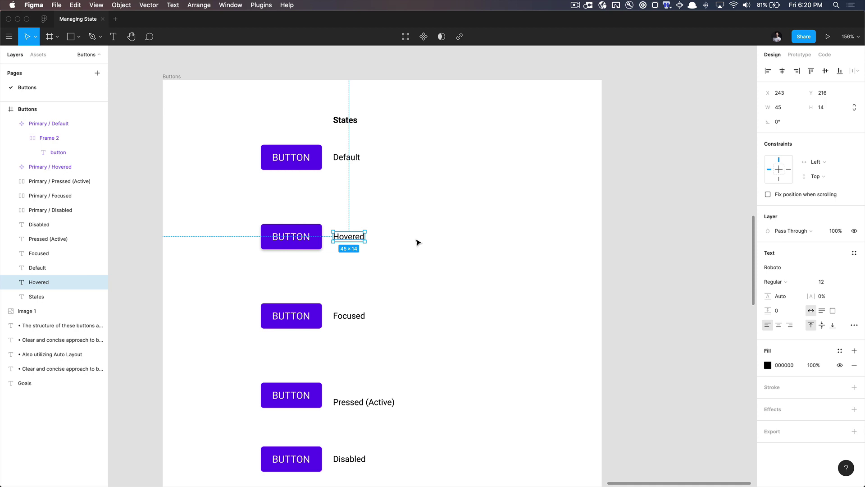
{"action": "left_click", "coordinate": [416, 243]}
{"action": "scroll", "coordinate": [302, 294], "scroll_direction": "down", "scroll_amount": 2}
{"action": "scroll", "coordinate": [302, 294], "scroll_direction": "right", "scroll_amount": 1}
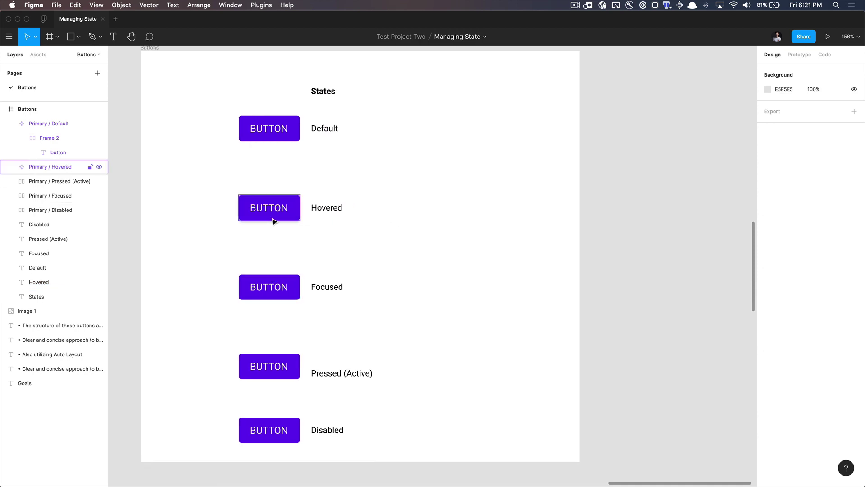
{"action": "left_click", "coordinate": [271, 282]}
{"action": "scroll", "coordinate": [275, 276], "scroll_direction": "up", "scroll_amount": 5}
{"action": "scroll", "coordinate": [284, 262], "scroll_direction": "down", "scroll_amount": 1}
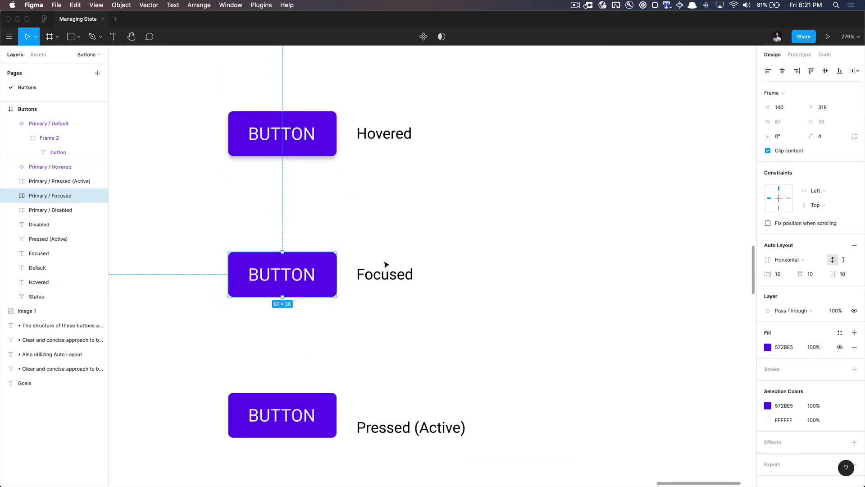
{"action": "left_click", "coordinate": [389, 261]}
{"action": "left_click", "coordinate": [300, 272]}
Add an outside stroke to the Primary / Focused button, leaving its fill opacity unchanged.
{"action": "left_click", "coordinate": [854, 369]}
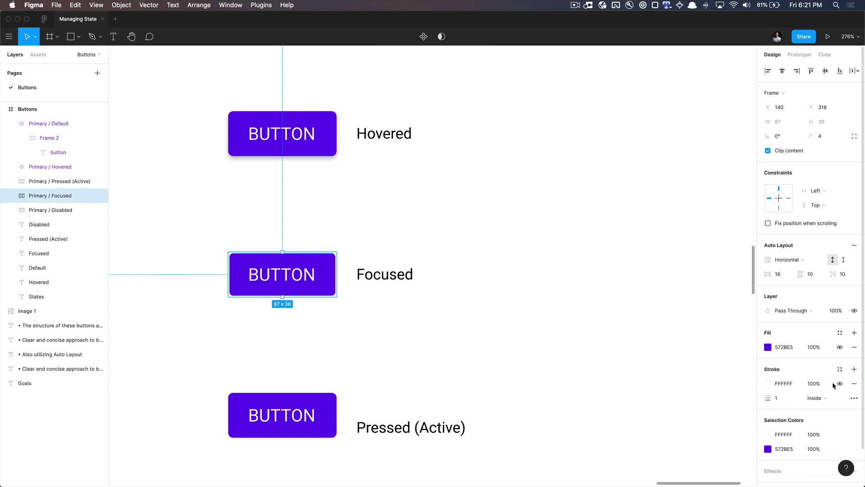
{"action": "left_click", "coordinate": [833, 399]}
{"action": "left_click", "coordinate": [833, 409]}
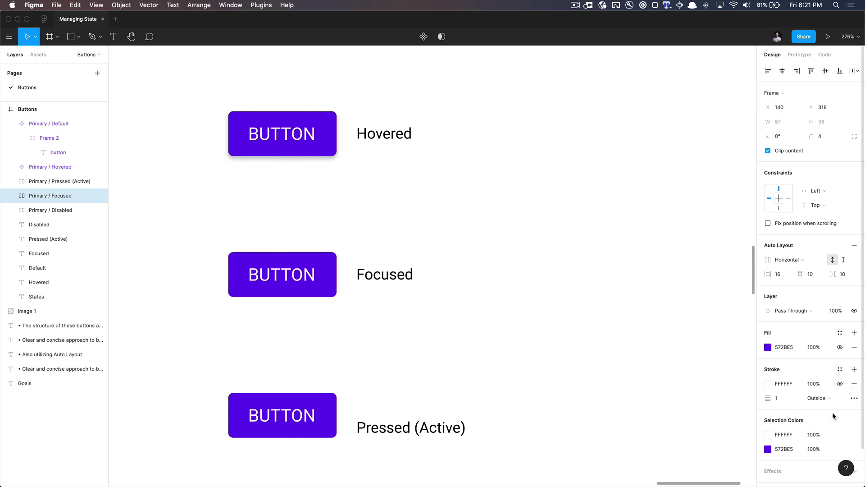
{"action": "left_click", "coordinate": [813, 349]}
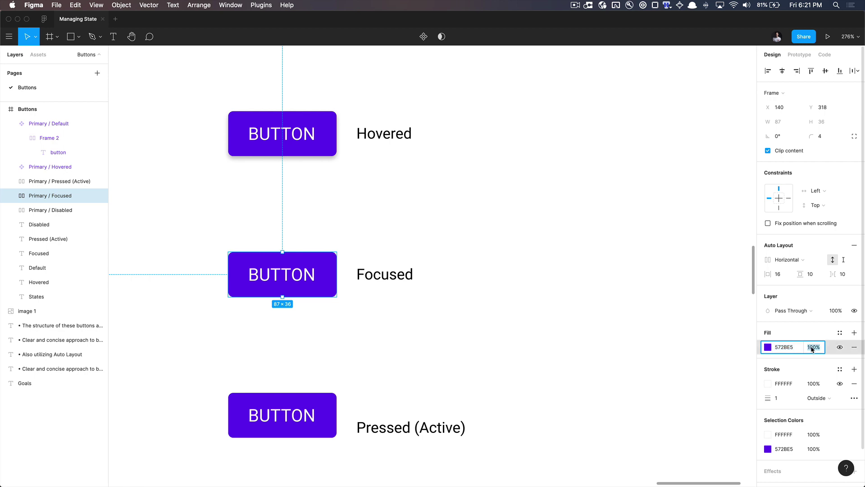
{"action": "key", "text": "Return"}
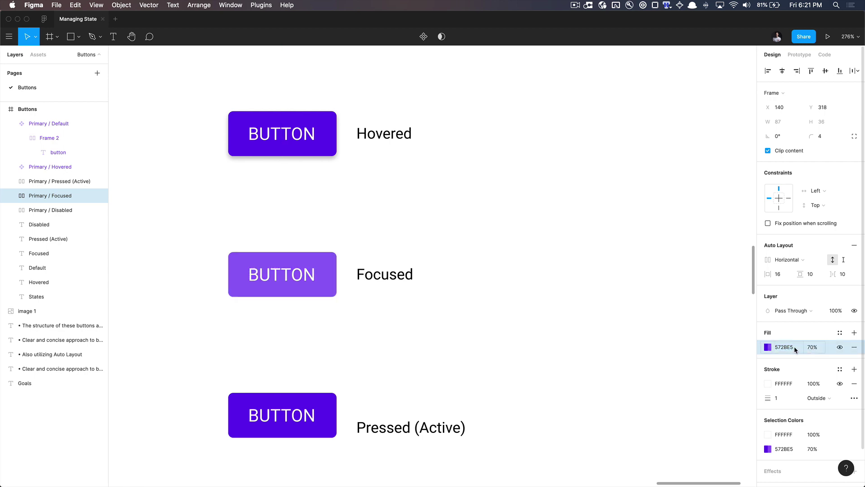
{"action": "key", "text": "super+z"}
Set the Focused button's stroke colour to 572BE5 at 70% opacity.
{"action": "left_click", "coordinate": [814, 385]}
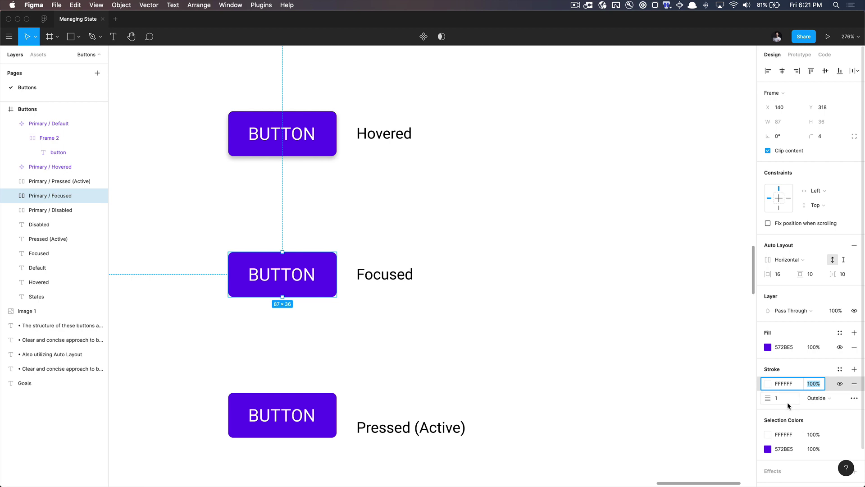
{"action": "left_click", "coordinate": [776, 399]}
{"action": "mouse_move", "coordinate": [778, 398]}
{"action": "left_mouse_down"}
{"action": "mouse_move", "coordinate": [820, 394]}
{"action": "mouse_move", "coordinate": [779, 399]}
{"action": "left_mouse_up"}
{"action": "left_click", "coordinate": [784, 386]}
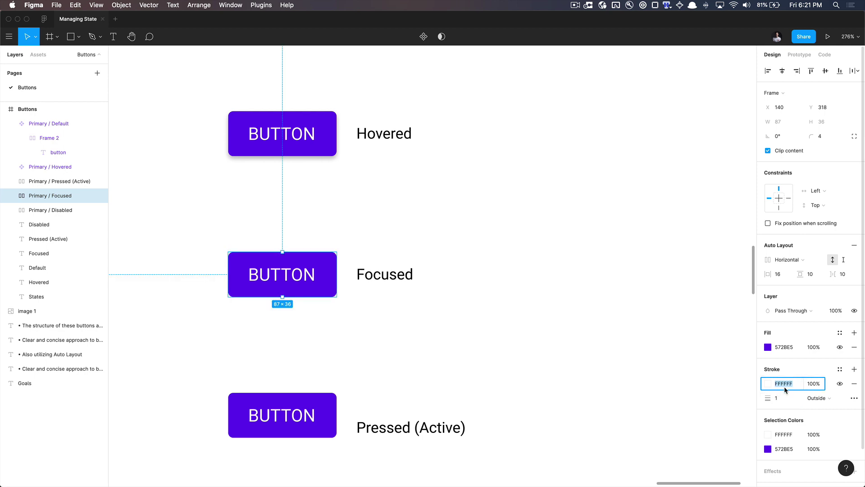
{"action": "type", "text": "572BE5"}
{"action": "key", "text": "Return"}
{"action": "left_click", "coordinate": [813, 385]}
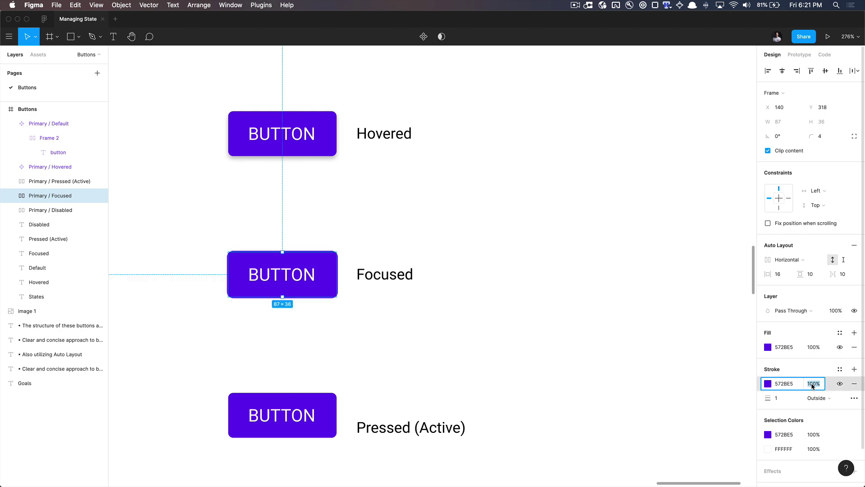
{"action": "type", "text": "70"}
{"action": "key", "text": "Return"}
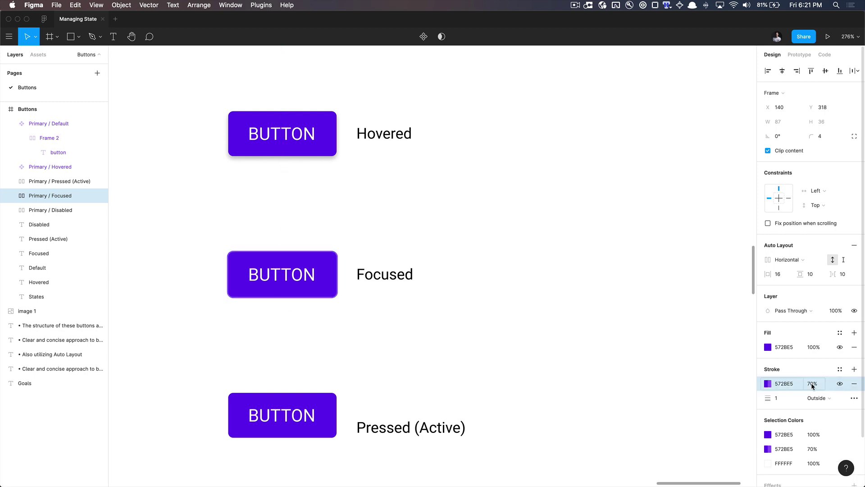
Thicken the Focused button's outside stroke to 2 px.
{"action": "scroll", "coordinate": [374, 252], "scroll_direction": "up", "scroll_amount": 10}
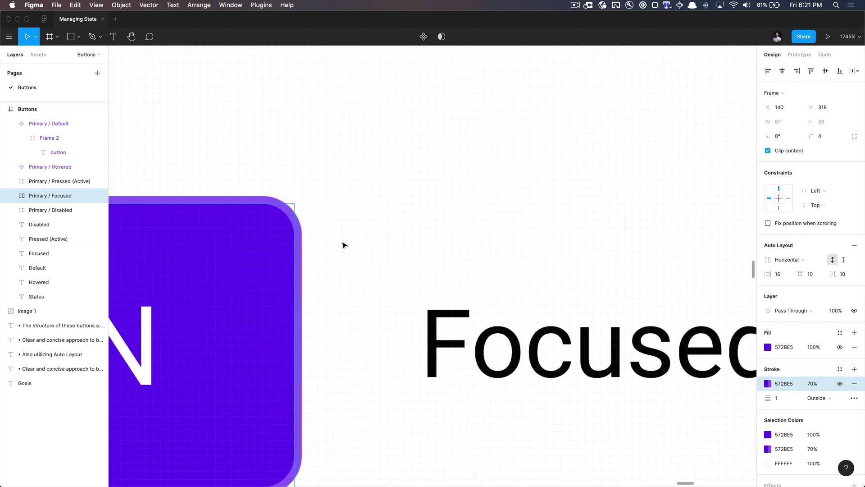
{"action": "scroll", "coordinate": [335, 243], "scroll_direction": "down", "scroll_amount": 5}
{"action": "scroll", "coordinate": [330, 242], "scroll_direction": "up", "scroll_amount": 2}
{"action": "left_click", "coordinate": [329, 242]}
{"action": "scroll", "coordinate": [330, 242], "scroll_direction": "down", "scroll_amount": 5}
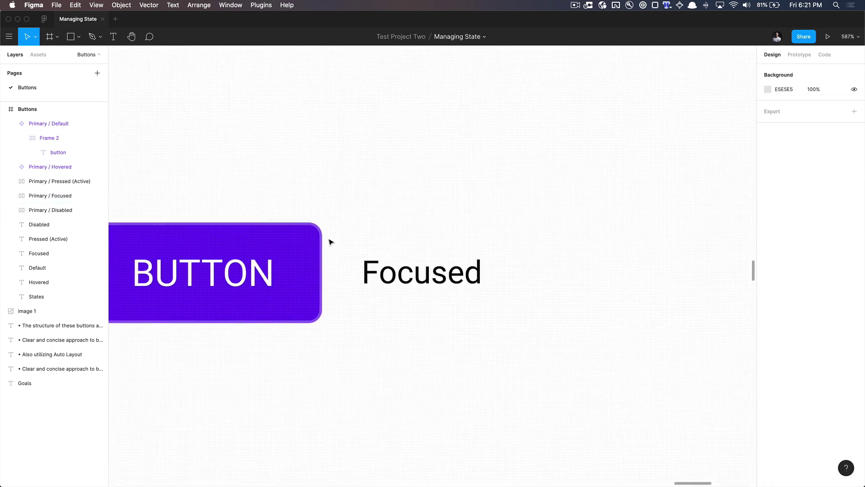
{"action": "scroll", "coordinate": [329, 242], "scroll_direction": "down", "scroll_amount": 2}
{"action": "scroll", "coordinate": [356, 197], "scroll_direction": "down", "scroll_amount": 2}
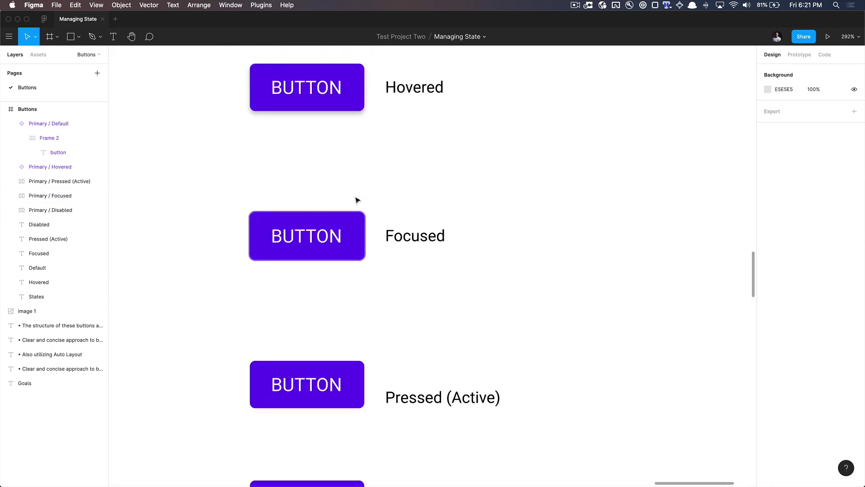
{"action": "scroll", "coordinate": [356, 197], "scroll_direction": "up", "scroll_amount": 1}
{"action": "scroll", "coordinate": [360, 225], "scroll_direction": "up", "scroll_amount": 5}
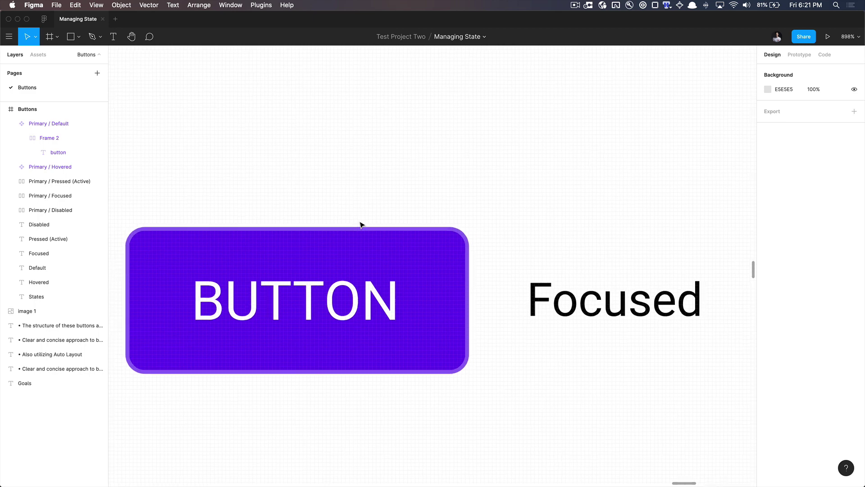
{"action": "scroll", "coordinate": [360, 224], "scroll_direction": "down", "scroll_amount": 2}
{"action": "left_click", "coordinate": [388, 240]}
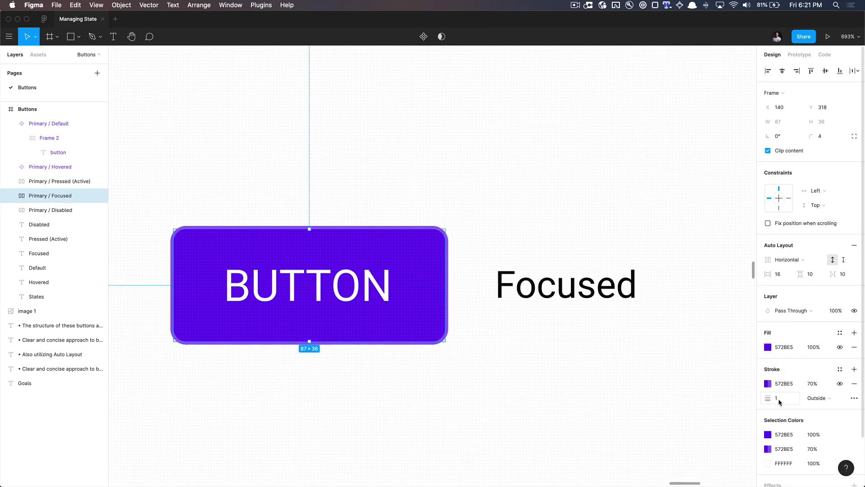
{"action": "left_click_drag", "start_coordinate": [780, 401], "coordinate": [779, 399]}
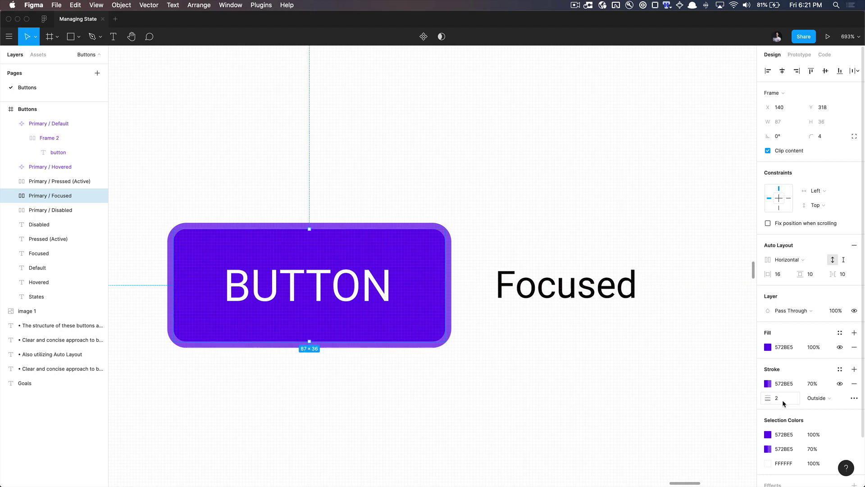
Re-enter the Focused button's stroke opacity value.
{"action": "left_click", "coordinate": [794, 386]}
{"action": "left_click", "coordinate": [809, 385]}
{"action": "type", "text": "30"}
{"action": "key", "text": "Return"}
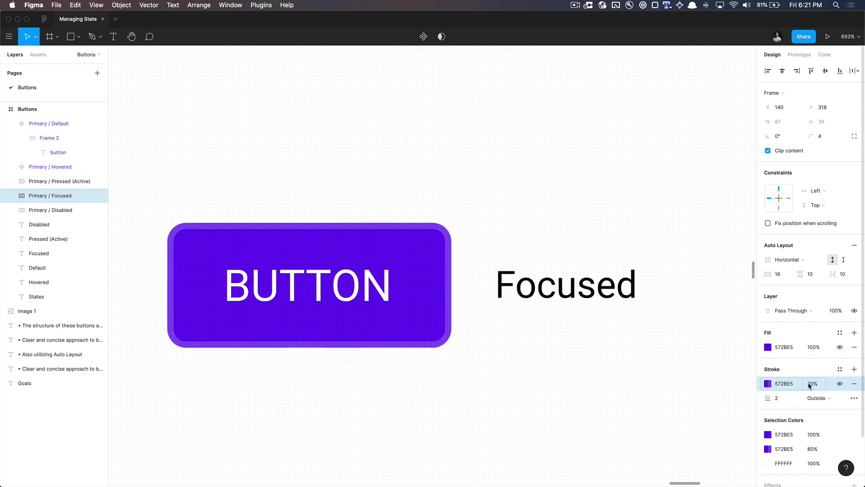
Pan and zoom around the canvas to inspect the Focused button's new focus ring.
{"action": "left_click", "coordinate": [613, 369]}
{"action": "scroll", "coordinate": [612, 372], "scroll_direction": "down", "scroll_amount": 5}
{"action": "scroll", "coordinate": [500, 358], "scroll_direction": "right", "scroll_amount": 3}
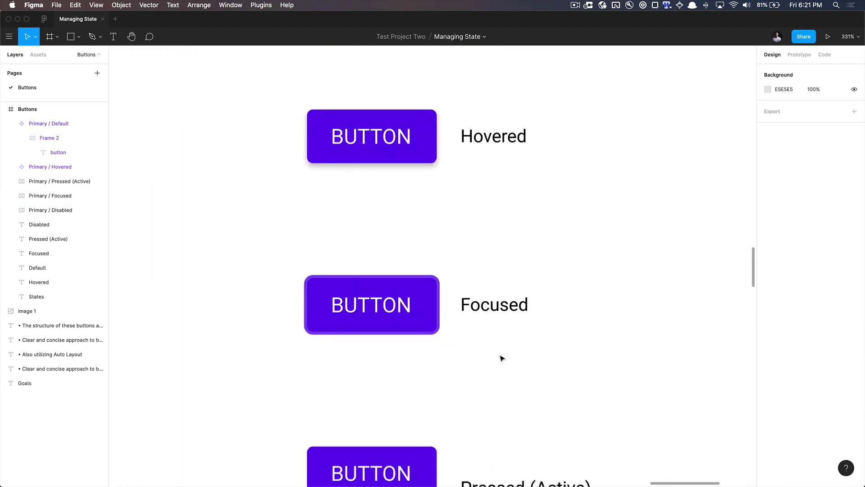
{"action": "scroll", "coordinate": [500, 358], "scroll_direction": "down", "scroll_amount": 2}
{"action": "scroll", "coordinate": [500, 357], "scroll_direction": "right", "scroll_amount": 2}
{"action": "scroll", "coordinate": [362, 378], "scroll_direction": "right", "scroll_amount": 2}
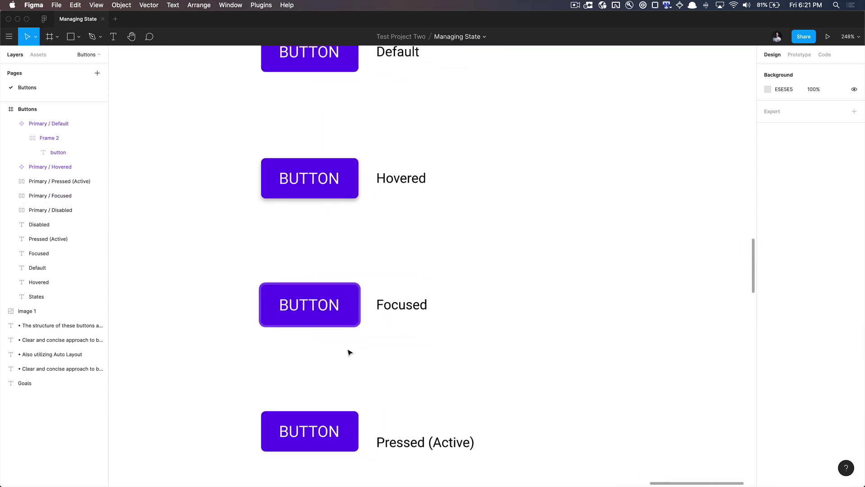
{"action": "left_click", "coordinate": [347, 318]}
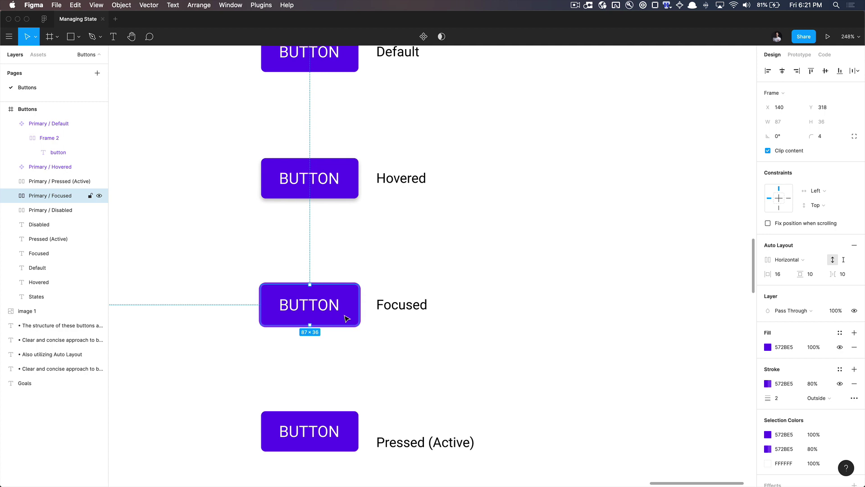
{"action": "scroll", "coordinate": [316, 284], "scroll_direction": "up", "scroll_amount": 5}
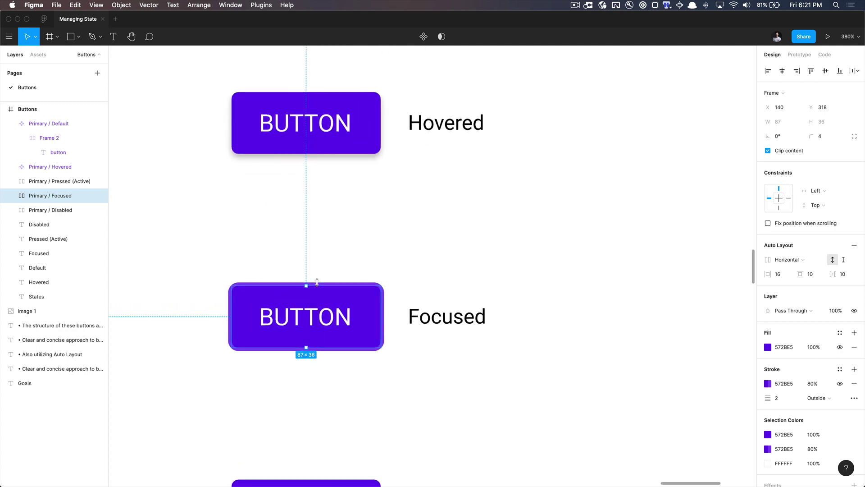
{"action": "scroll", "coordinate": [315, 281], "scroll_direction": "up", "scroll_amount": 6}
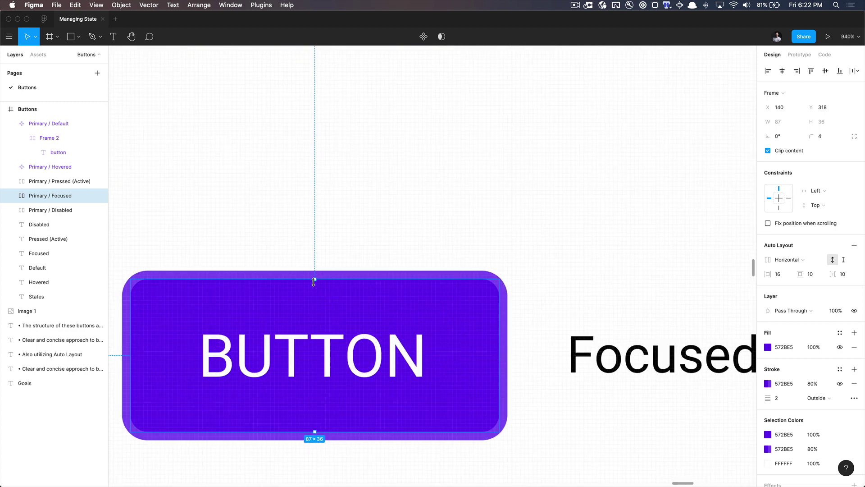
{"action": "scroll", "coordinate": [314, 284], "scroll_direction": "down", "scroll_amount": 2}
{"action": "scroll", "coordinate": [315, 285], "scroll_direction": "up", "scroll_amount": 2}
{"action": "scroll", "coordinate": [308, 280], "scroll_direction": "down", "scroll_amount": 1}
{"action": "scroll", "coordinate": [311, 271], "scroll_direction": "down", "scroll_amount": 10}
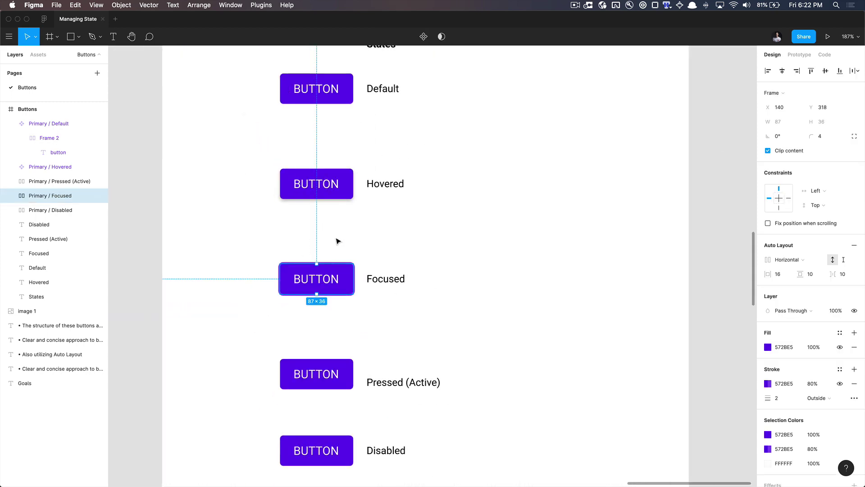
Make the Primary / Focused button a component with Ctrl+Alt+K.
{"action": "key", "text": "alt"}
{"action": "key", "text": "super+alt+k"}
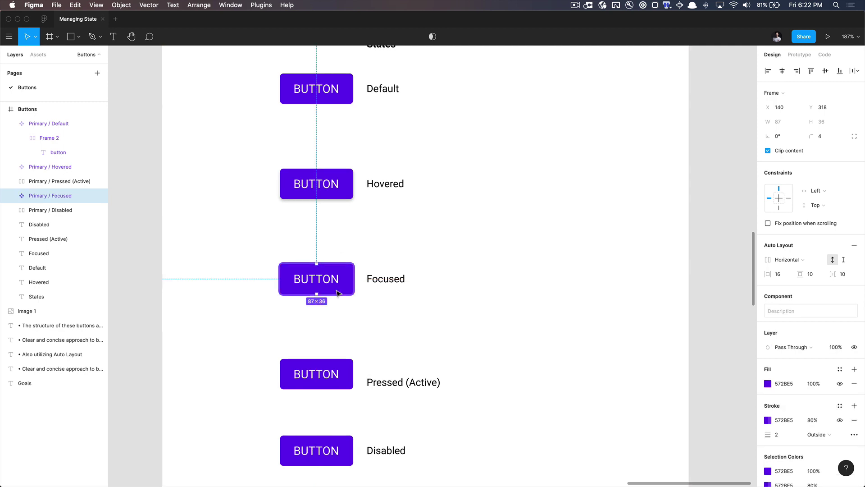
{"action": "left_click", "coordinate": [341, 334]}
{"action": "scroll", "coordinate": [342, 335], "scroll_direction": "down", "scroll_amount": 2}
{"action": "scroll", "coordinate": [342, 334], "scroll_direction": "right", "scroll_amount": 2}
Move the Pressed (Active) label up beside its button.
{"action": "left_click", "coordinate": [302, 343]}
{"action": "left_click", "coordinate": [301, 343]}
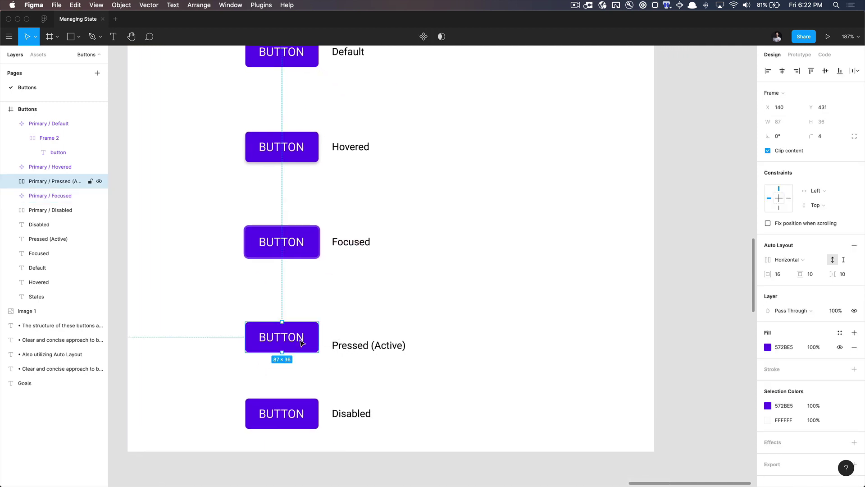
{"action": "scroll", "coordinate": [301, 343], "scroll_direction": "up", "scroll_amount": 3}
{"action": "left_click", "coordinate": [371, 347]}
{"action": "left_click_drag", "start_coordinate": [372, 347], "coordinate": [372, 336]}
{"action": "key", "text": "Escape"}
Leave the canvas for the Figma home's recently viewed files.
{"action": "left_click", "coordinate": [316, 329]}
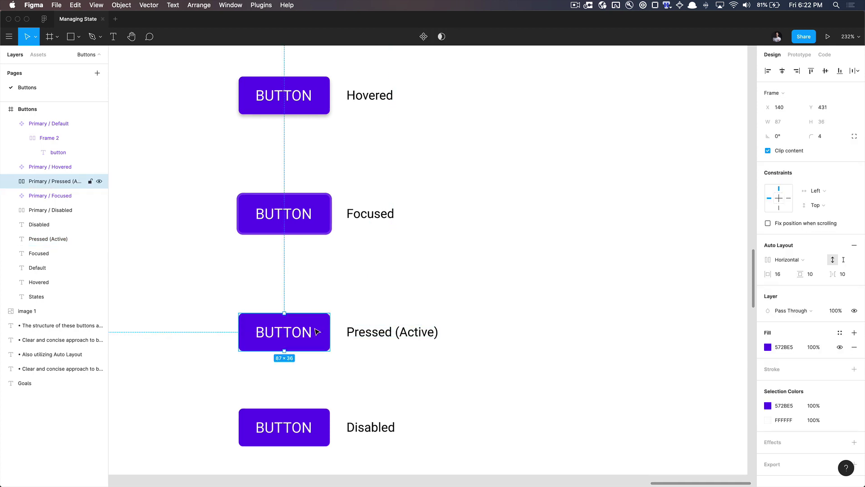
{"action": "left_click", "coordinate": [576, 308]}
{"action": "key", "text": "ctrl+shift+Tab"}
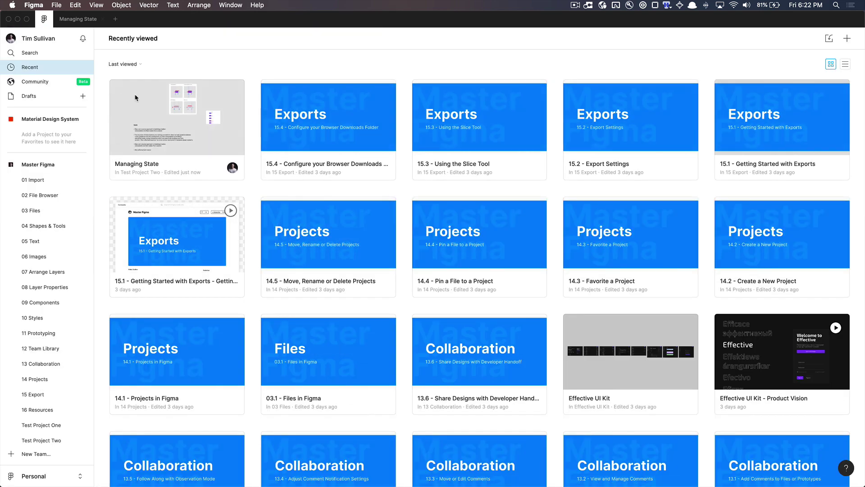
From the author's profile, open Material Design - Color Palette and copy Deep purple 200 #B39DDB.
{"action": "left_click", "coordinate": [45, 40]}
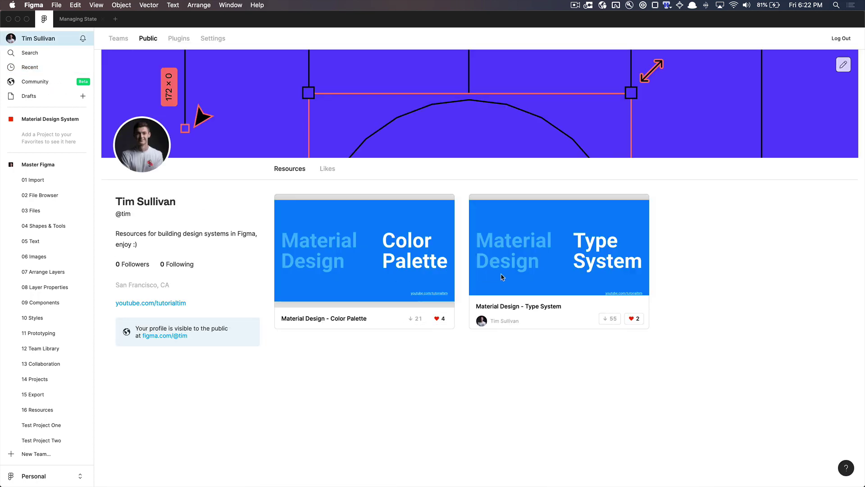
{"action": "left_click", "coordinate": [415, 258]}
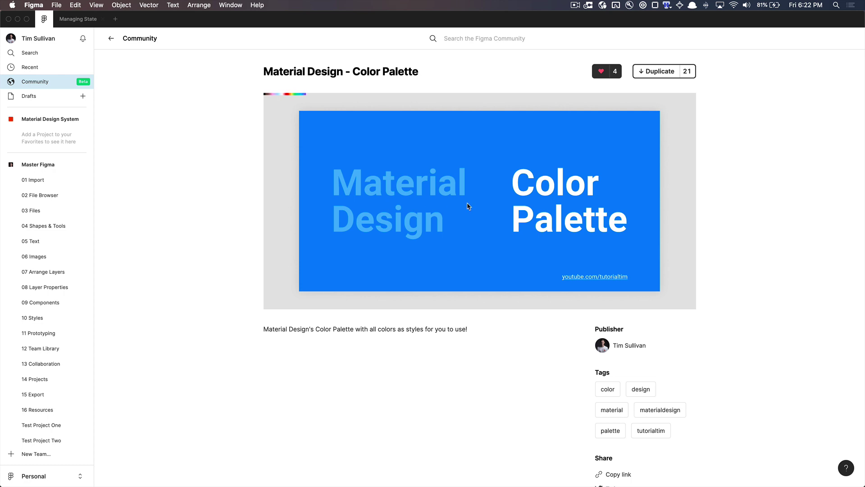
{"action": "scroll", "coordinate": [618, 373], "scroll_direction": "down", "scroll_amount": 3}
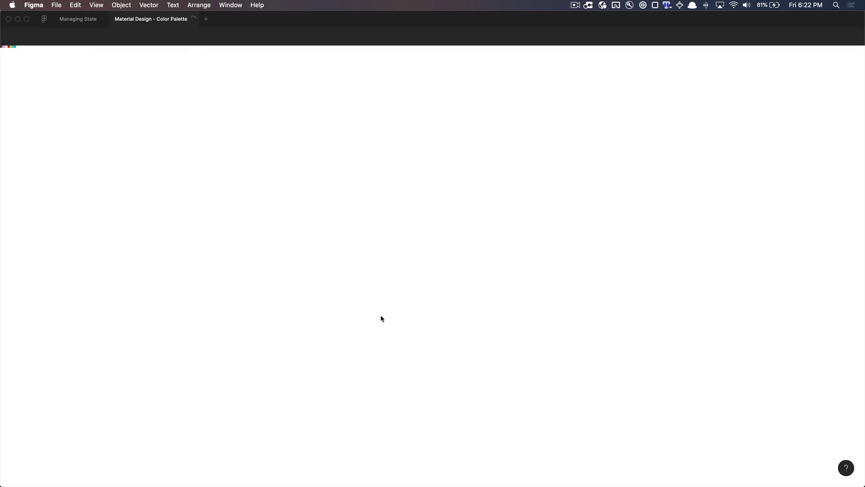
{"action": "scroll", "coordinate": [477, 243], "scroll_direction": "up", "scroll_amount": 10}
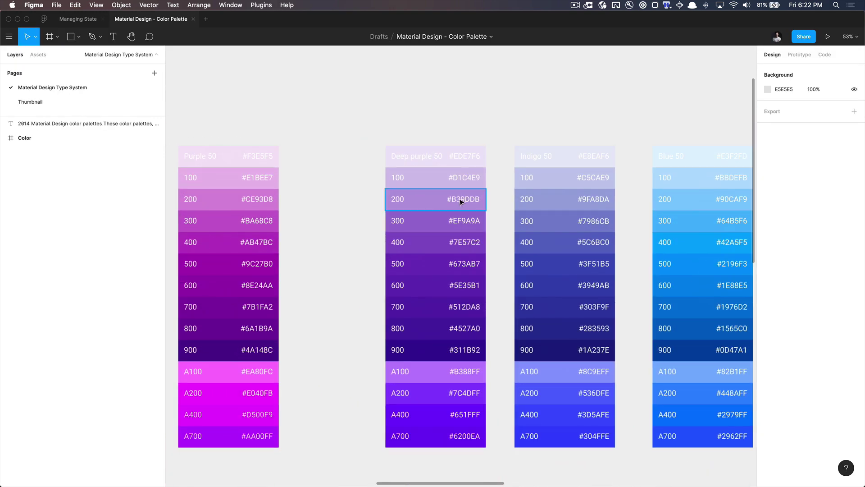
{"action": "left_click", "coordinate": [462, 202], "text": "super"}
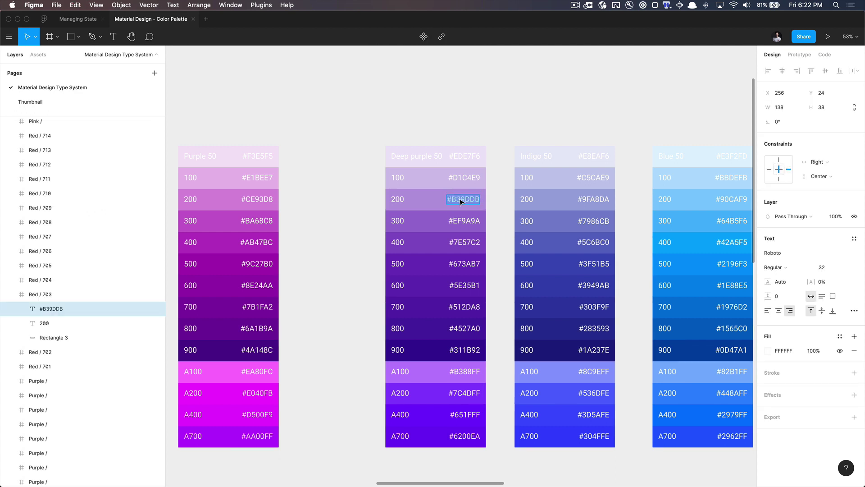
{"action": "left_click", "coordinate": [340, 207]}
Back in Managing State, paste B39DDB into the Pressed (Active) button's fill.
{"action": "key", "text": "ctrl+Tab"}
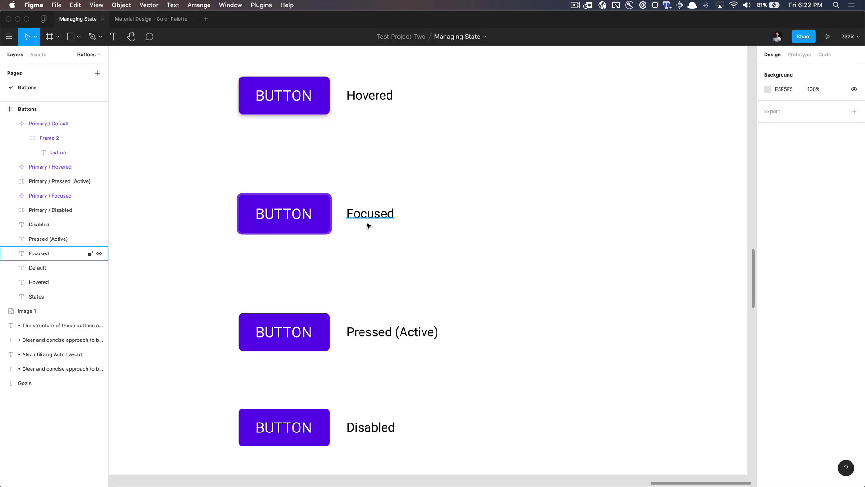
{"action": "left_click", "coordinate": [325, 315]}
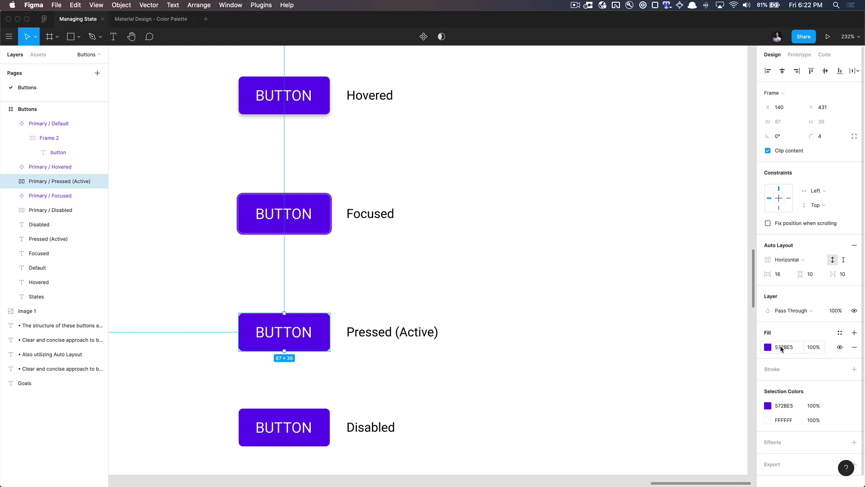
{"action": "left_click", "coordinate": [785, 347]}
{"action": "type", "text": "#B39DDB"}
{"action": "key", "text": "Return"}
{"action": "left_click", "coordinate": [493, 360]}
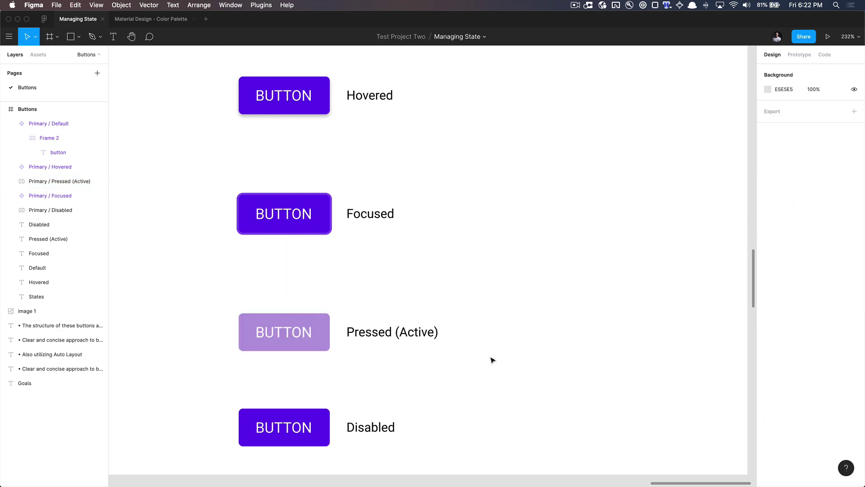
{"action": "left_click", "coordinate": [286, 332], "text": "super"}
{"action": "left_click", "coordinate": [454, 280]}
{"action": "scroll", "coordinate": [320, 296], "scroll_direction": "down", "scroll_amount": 5}
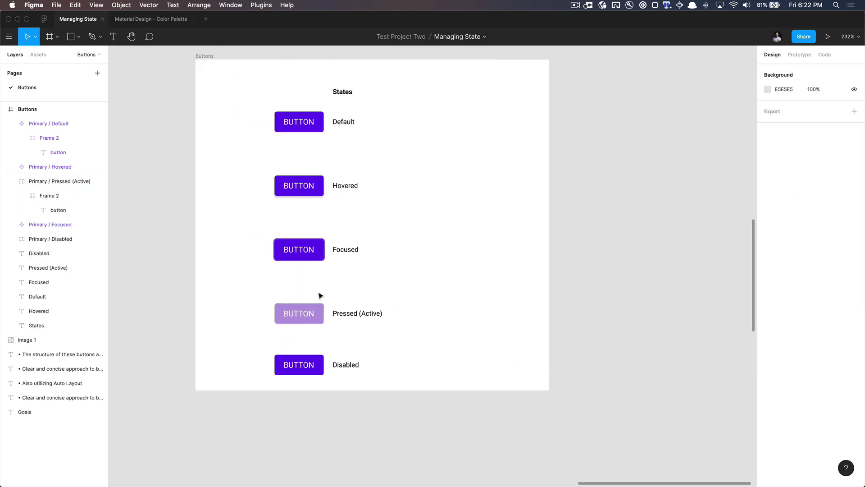
Adjust the Pressed (Active) button's fill in the colour picker to A18DC5.
{"action": "left_click", "coordinate": [322, 309]}
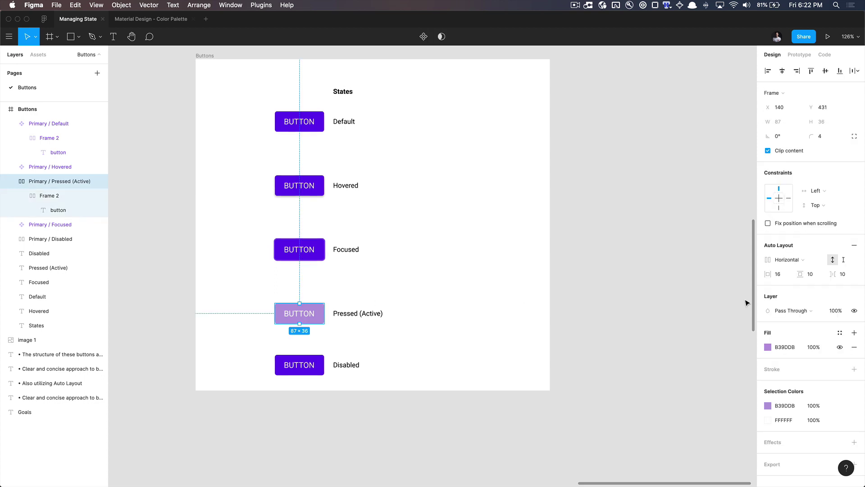
{"action": "left_click", "coordinate": [784, 348]}
{"action": "left_click", "coordinate": [768, 347]}
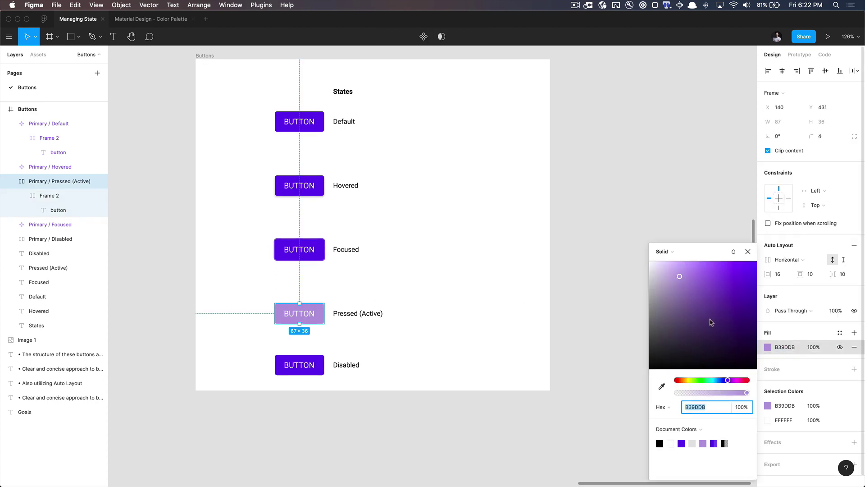
{"action": "left_click_drag", "start_coordinate": [680, 279], "coordinate": [681, 289]}
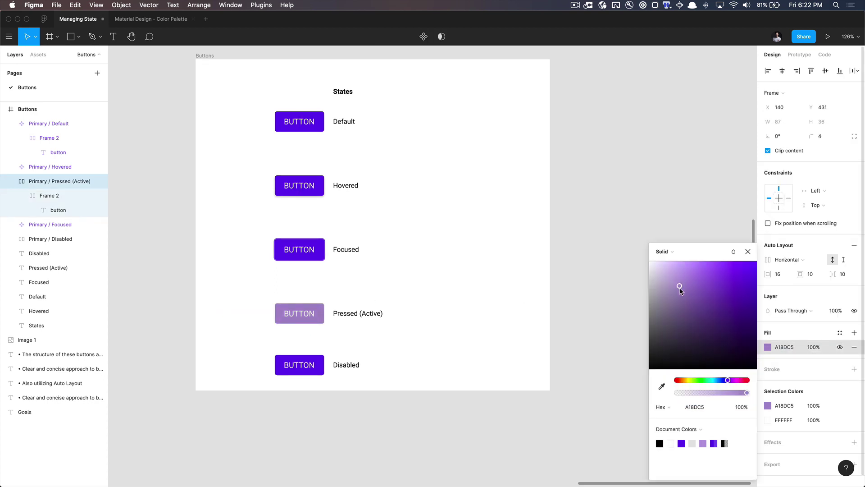
{"action": "left_click", "coordinate": [503, 308]}
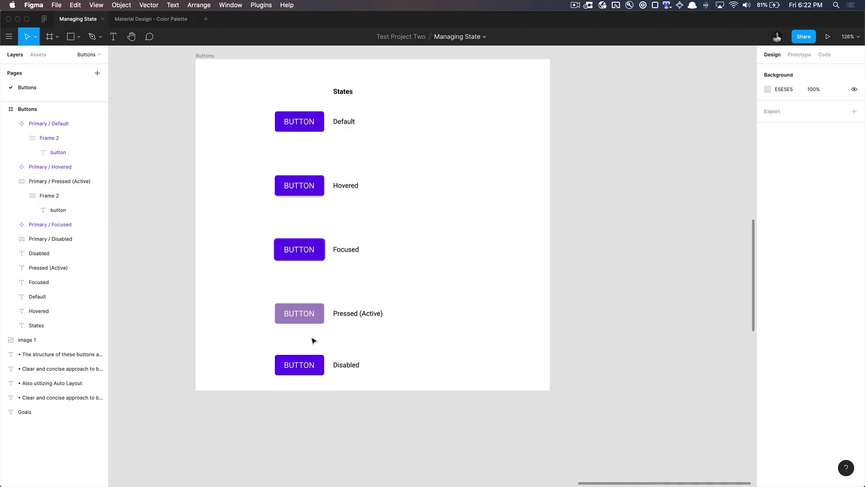
{"action": "scroll", "coordinate": [314, 341], "scroll_direction": "up", "scroll_amount": 5}
{"action": "scroll", "coordinate": [313, 340], "scroll_direction": "down", "scroll_amount": 2}
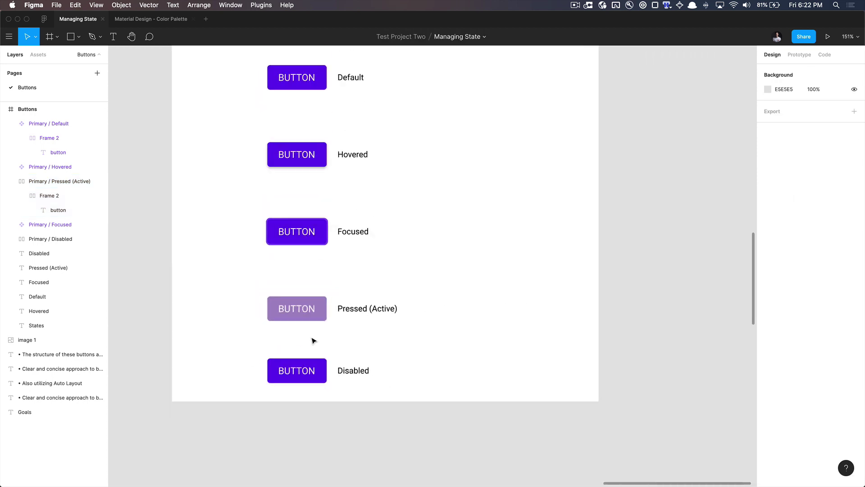
Make the Primary / Pressed (Active) button a component.
{"action": "left_click", "coordinate": [314, 318]}
{"action": "left_click", "coordinate": [332, 333]}
{"action": "left_click", "coordinate": [315, 316]}
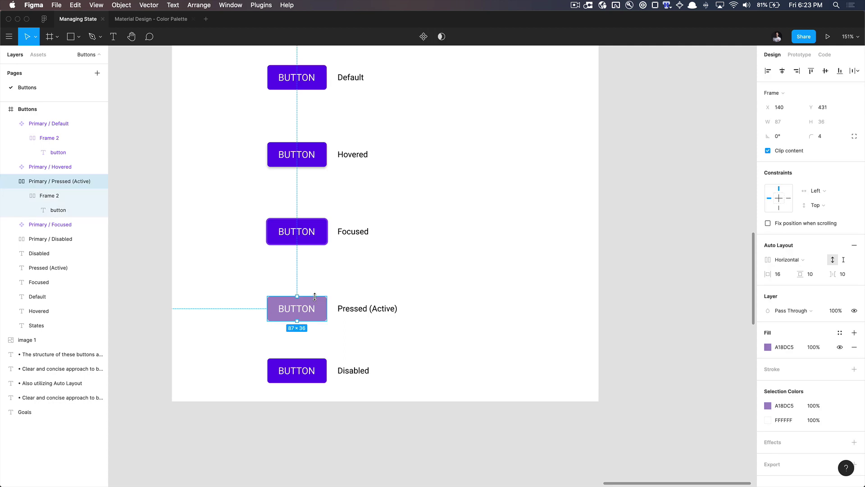
{"action": "left_click", "coordinate": [320, 339]}
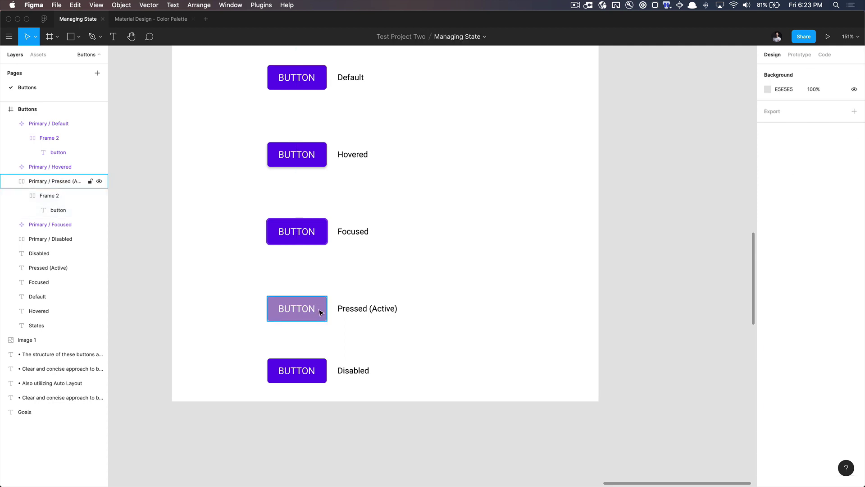
{"action": "left_click", "coordinate": [320, 313]}
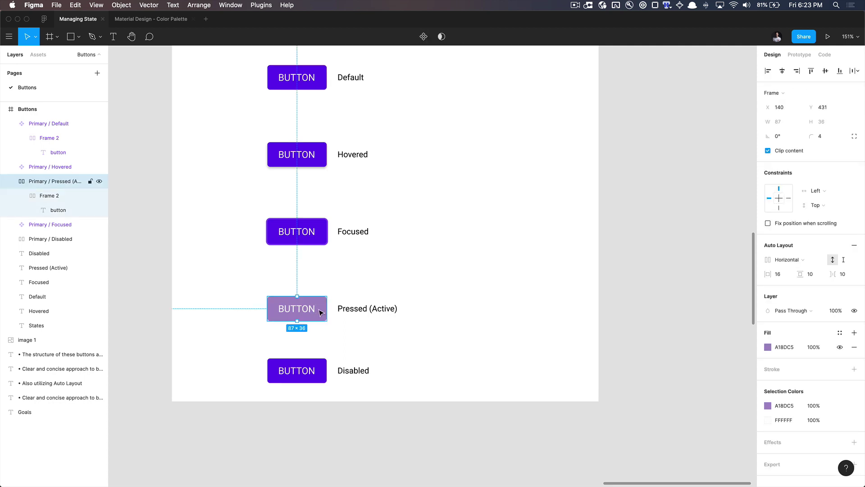
{"action": "left_click", "coordinate": [334, 338]}
Change the Disabled button's fill from purple to grey 8D8D8D.
{"action": "left_click", "coordinate": [305, 374]}
{"action": "scroll", "coordinate": [305, 375], "scroll_direction": "up", "scroll_amount": 5}
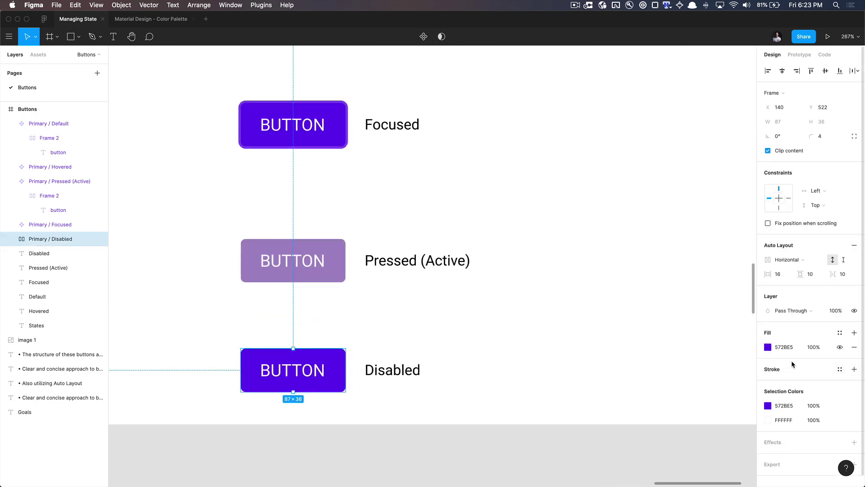
{"action": "left_click", "coordinate": [785, 348]}
{"action": "left_click", "coordinate": [767, 348]}
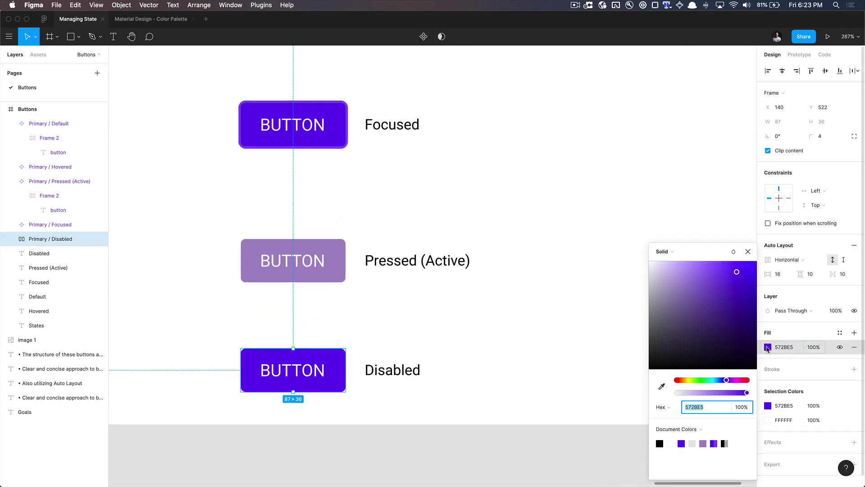
{"action": "mouse_move", "coordinate": [698, 316]}
{"action": "left_mouse_down"}
{"action": "mouse_move", "coordinate": [630, 323]}
{"action": "mouse_move", "coordinate": [627, 332]}
{"action": "mouse_move", "coordinate": [646, 304]}
{"action": "mouse_move", "coordinate": [648, 313]}
{"action": "left_mouse_up"}
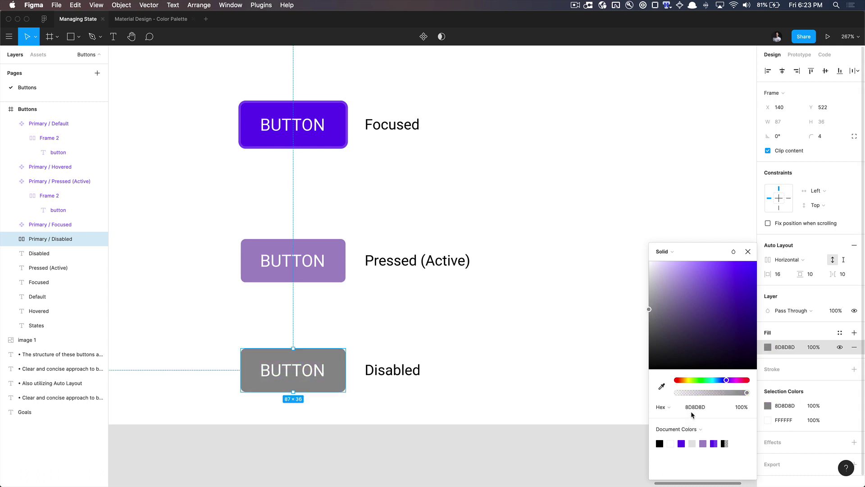
{"action": "left_click", "coordinate": [696, 409]}
{"action": "key", "text": "super+c"}
{"action": "left_click", "coordinate": [748, 251]}
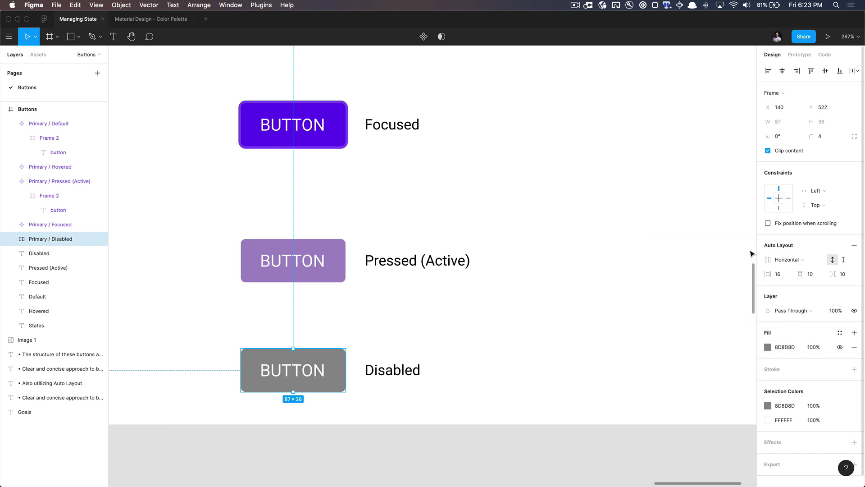
Undo a trial grey on the BUTTON label, keeping it white FFFFFF, and edit its opacity.
{"action": "double_click", "coordinate": [292, 368]}
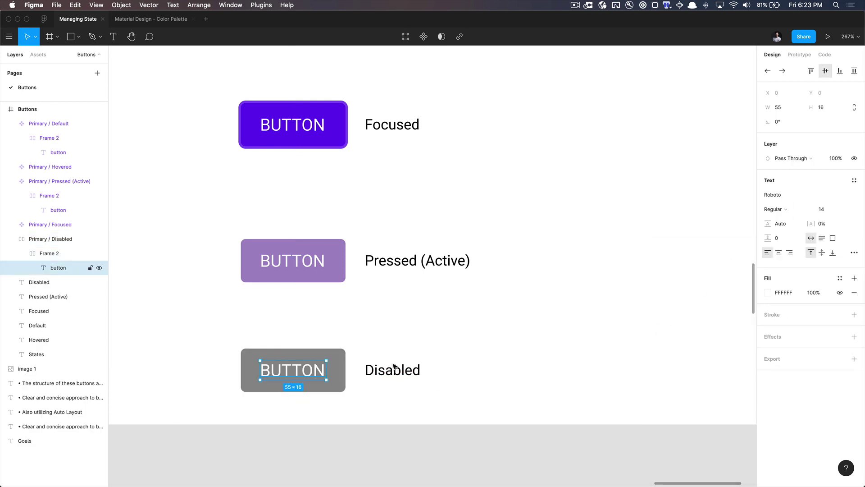
{"action": "left_click", "coordinate": [784, 295]}
{"action": "key", "text": "super+v"}
{"action": "key", "text": "Return"}
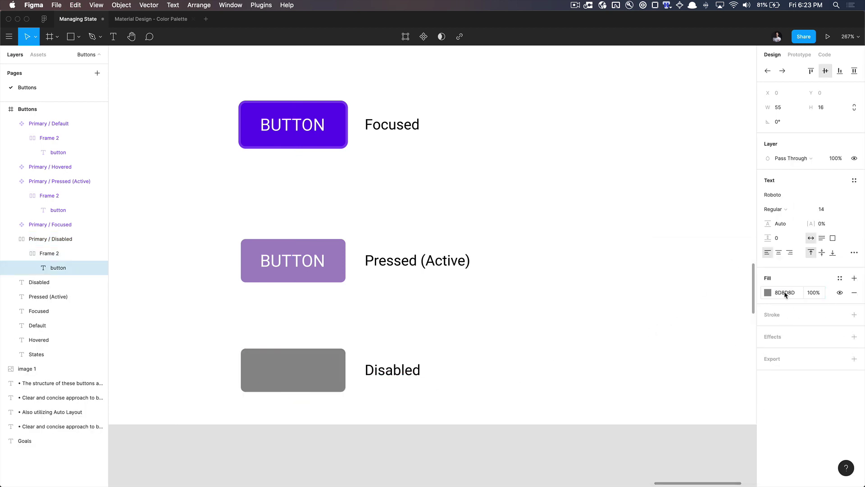
{"action": "key", "text": "super+z"}
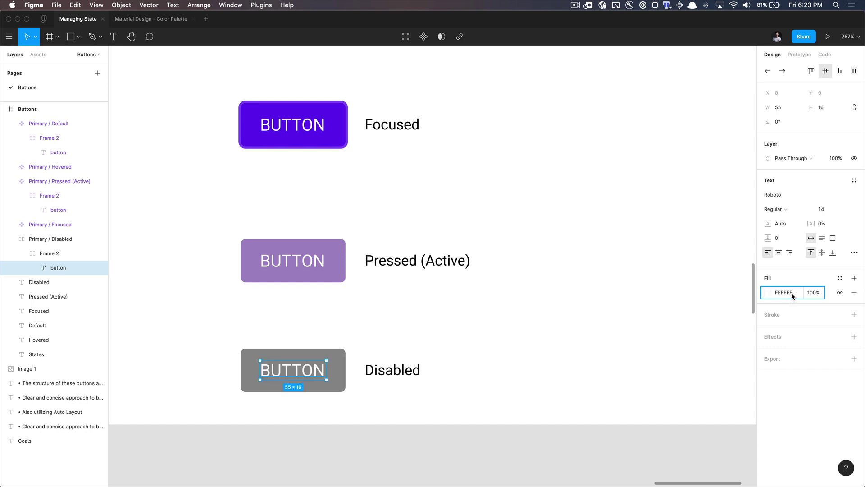
{"action": "left_click", "coordinate": [813, 294]}
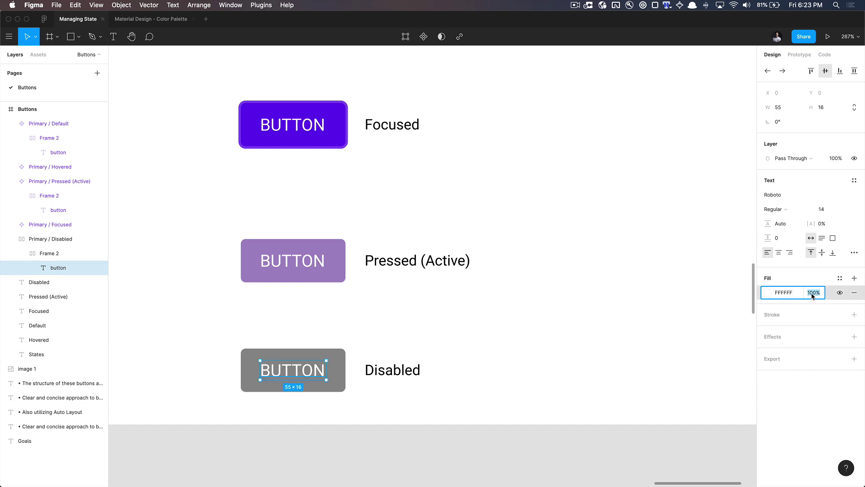
Set the Disabled label's fill opacity to 50%.
{"action": "type", "text": "50"}
{"action": "key", "text": "Return"}
{"action": "left_click", "coordinate": [468, 396]}
{"action": "key", "text": "shift+1"}
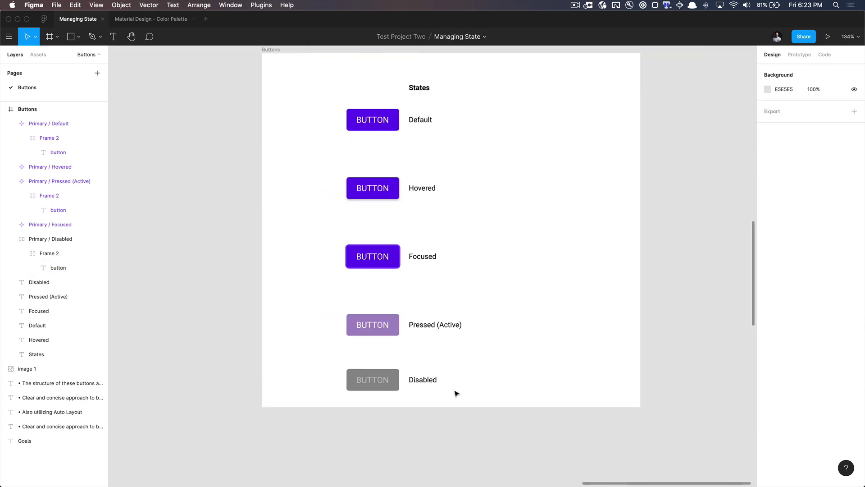
Make the Primary / Disabled button a component.
{"action": "left_click", "coordinate": [353, 389]}
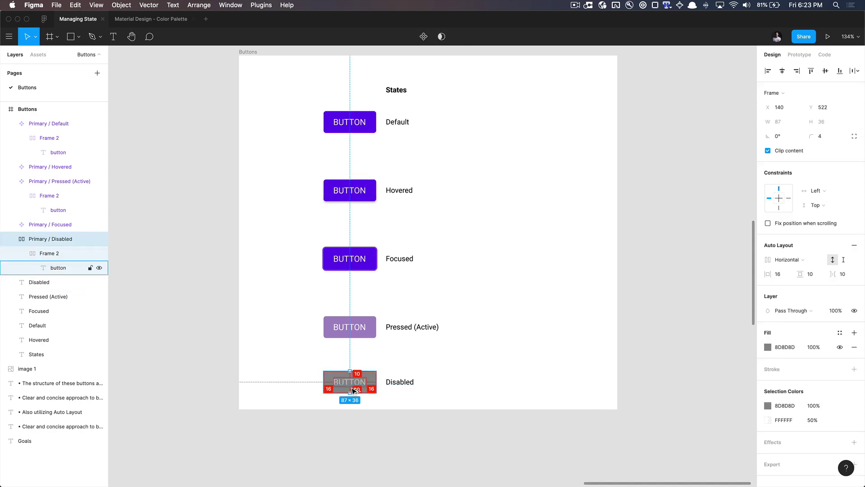
{"action": "left_click", "coordinate": [404, 363]}
{"action": "scroll", "coordinate": [404, 364], "scroll_direction": "down", "scroll_amount": 3}
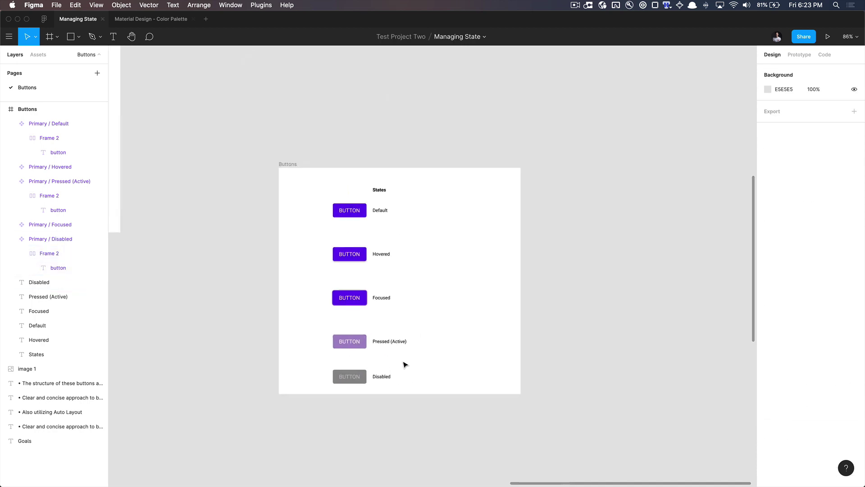
{"action": "scroll", "coordinate": [403, 364], "scroll_direction": "right", "scroll_amount": 3}
Place a Primary / Default button copy to the right of the Buttons frame.
{"action": "right_click", "coordinate": [335, 339]}
{"action": "left_click", "coordinate": [247, 193]}
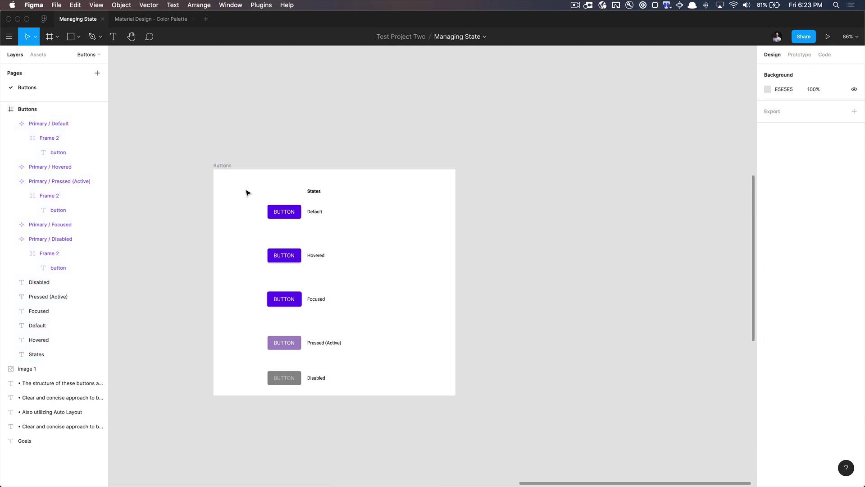
{"action": "left_click_drag", "start_coordinate": [314, 193], "coordinate": [579, 211]}
{"action": "left_click", "coordinate": [296, 193]}
{"action": "left_click", "coordinate": [222, 165]}
{"action": "left_click", "coordinate": [301, 193]}
{"action": "left_click", "coordinate": [540, 186]}
{"action": "scroll", "coordinate": [539, 187], "scroll_direction": "right", "scroll_amount": 1}
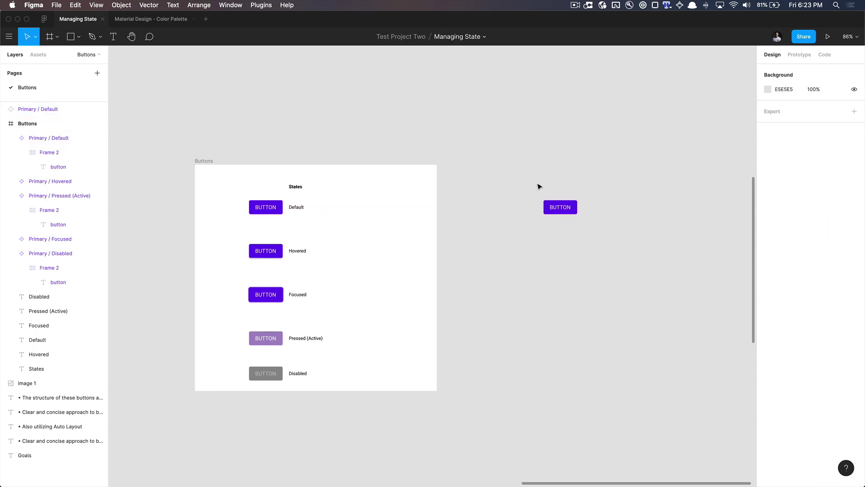
Publish the file's five button components as a library from Team Library (Alt+3).
{"action": "key", "text": "alt+3"}
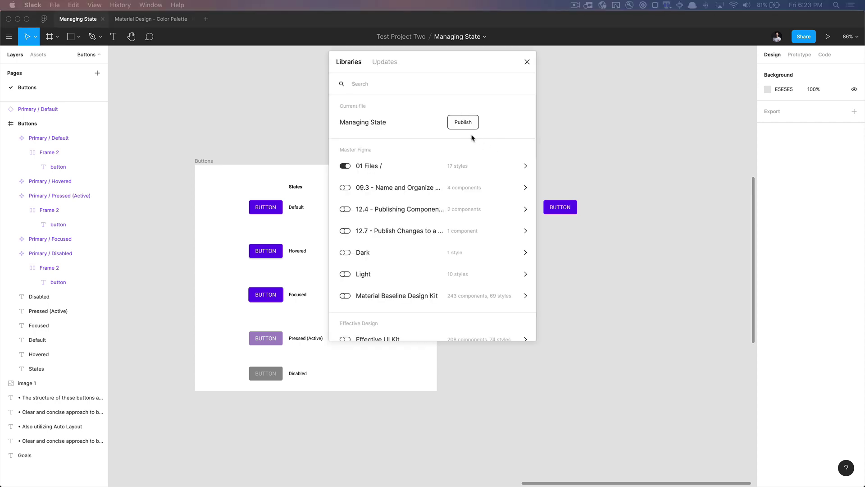
{"action": "left_click", "coordinate": [466, 128]}
{"action": "left_click", "coordinate": [458, 121]}
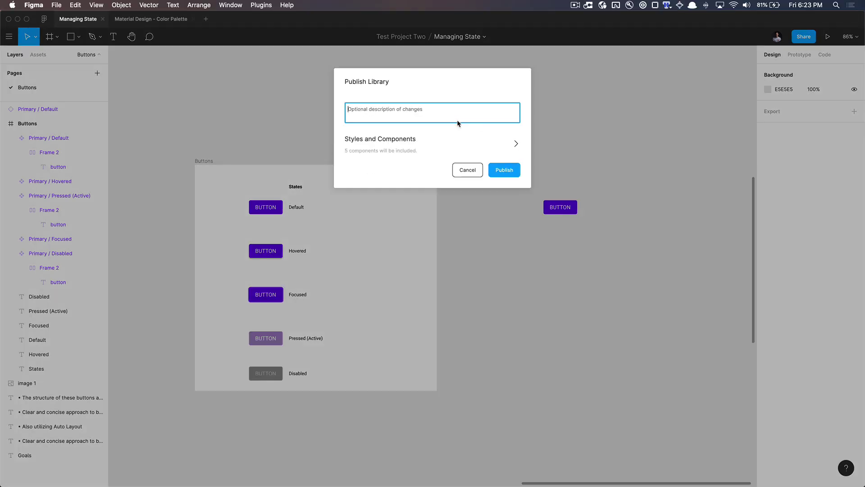
{"action": "left_click", "coordinate": [484, 151]}
{"action": "left_click", "coordinate": [507, 295]}
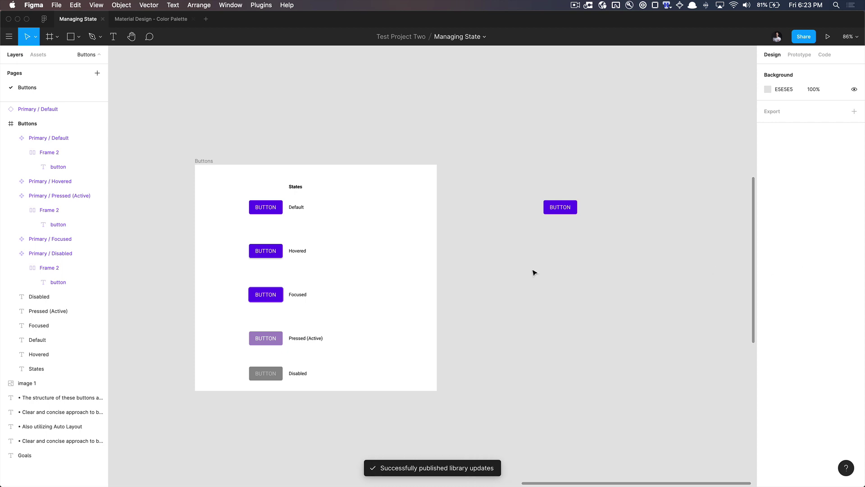
From Assets, place Default and Hovered button instances above the Buttons frame.
{"action": "left_click", "coordinate": [38, 55]}
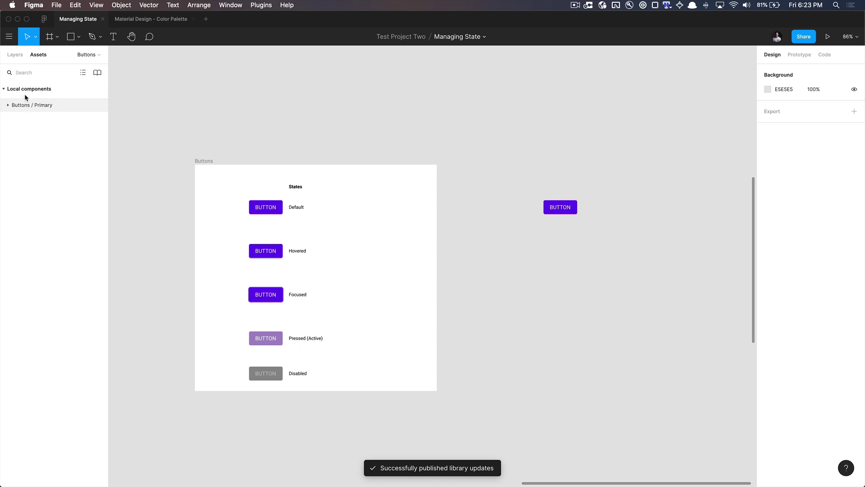
{"action": "left_click", "coordinate": [214, 166]}
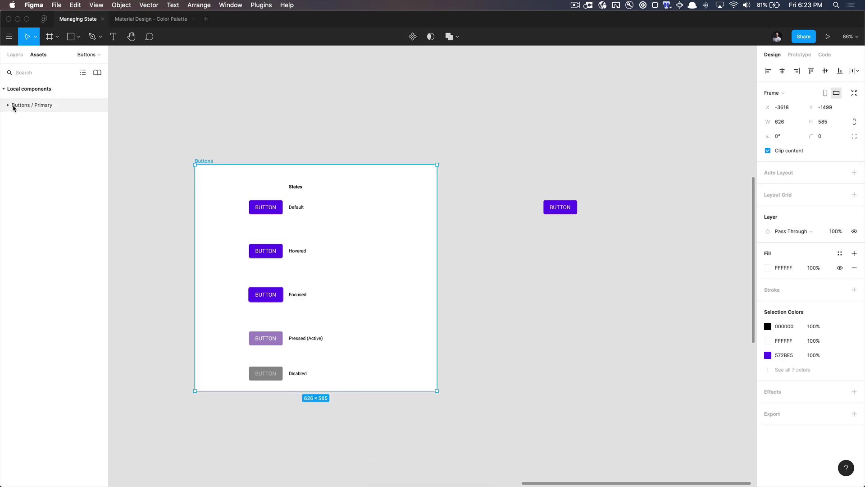
{"action": "left_click", "coordinate": [188, 142]}
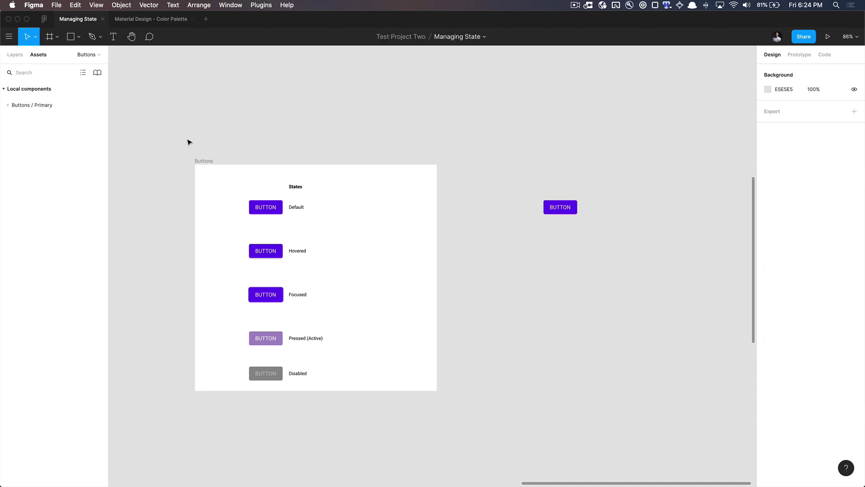
{"action": "left_click", "coordinate": [260, 214]}
{"action": "key", "text": "alt+1"}
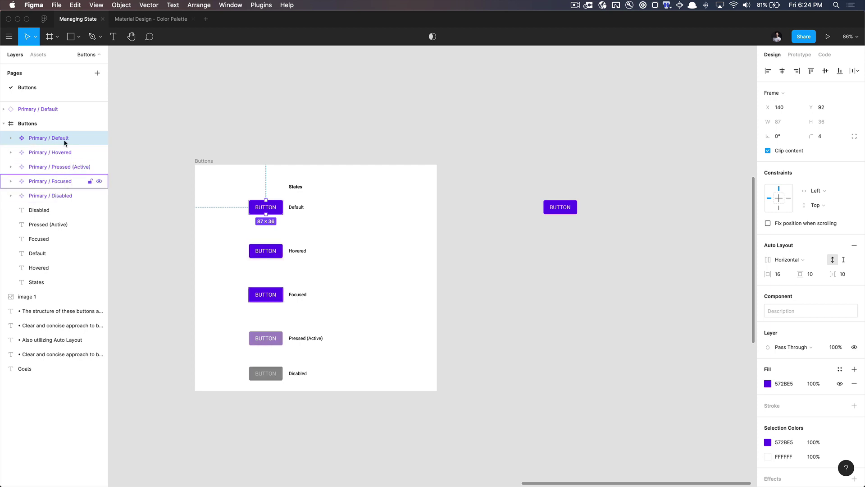
{"action": "left_click", "coordinate": [37, 55]}
{"action": "left_click", "coordinate": [25, 105]}
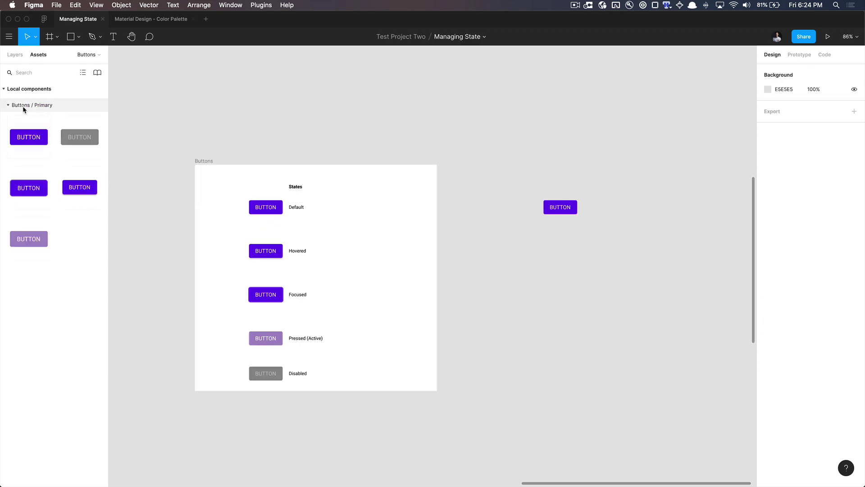
{"action": "left_click_drag", "start_coordinate": [336, 109], "coordinate": [333, 106]}
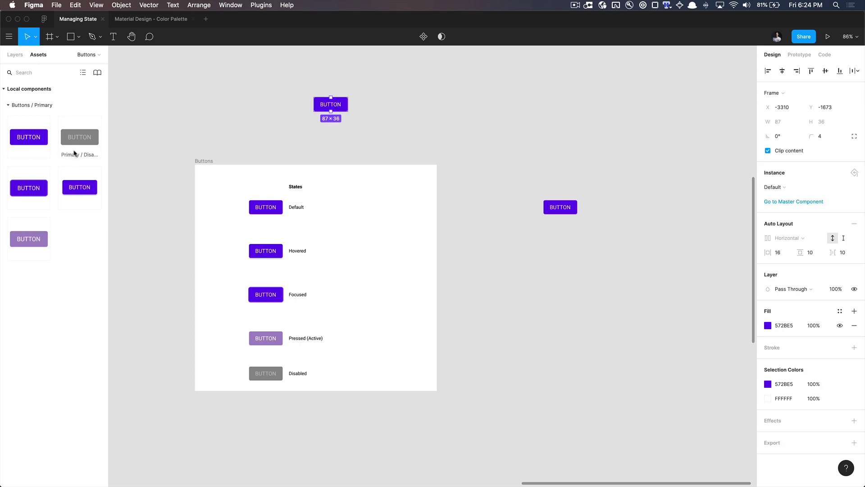
{"action": "left_click_drag", "start_coordinate": [78, 197], "coordinate": [325, 139]}
{"action": "left_click", "coordinate": [380, 116]}
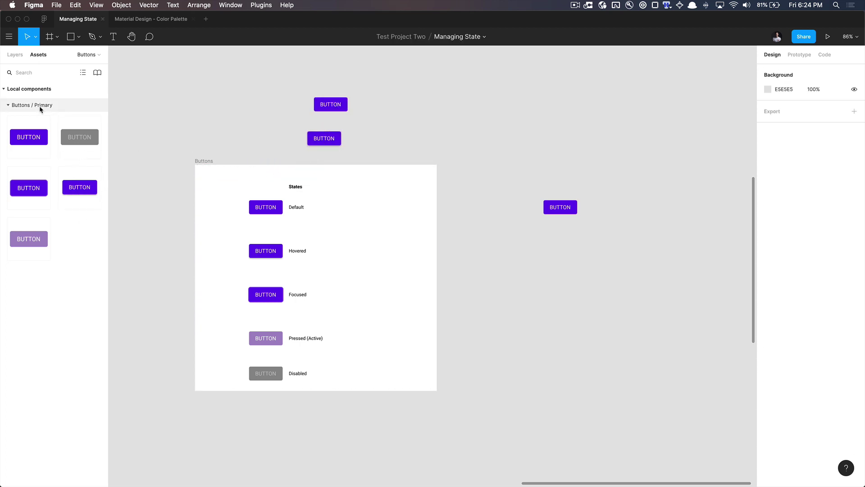
Search assets for 'b', toggle thumbnail and list views, and bring up the team libraries.
{"action": "left_click", "coordinate": [40, 106]}
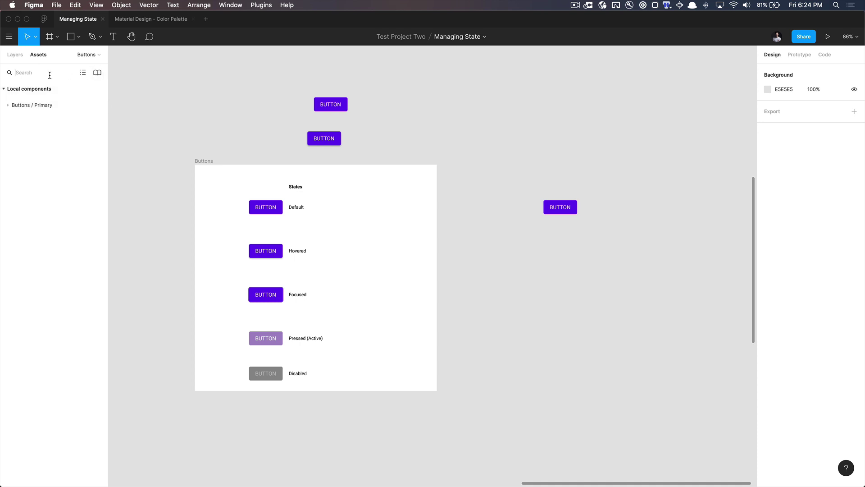
{"action": "type", "text": "Buttons"}
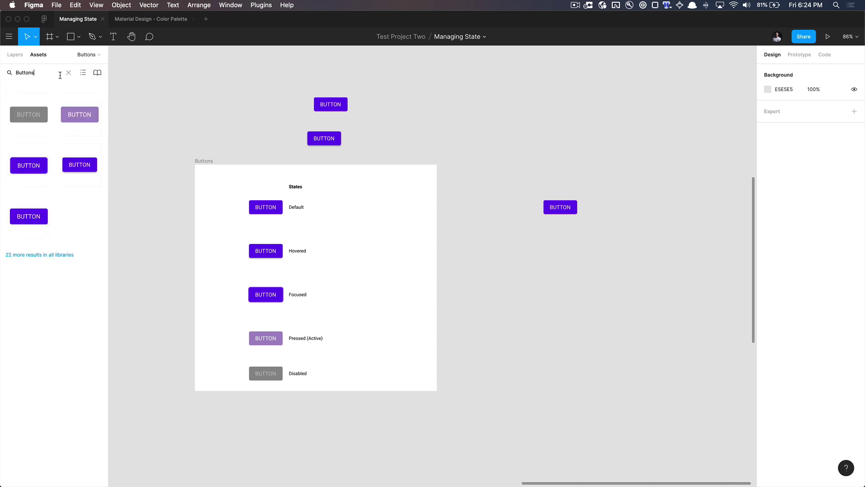
{"action": "left_click", "coordinate": [68, 73]}
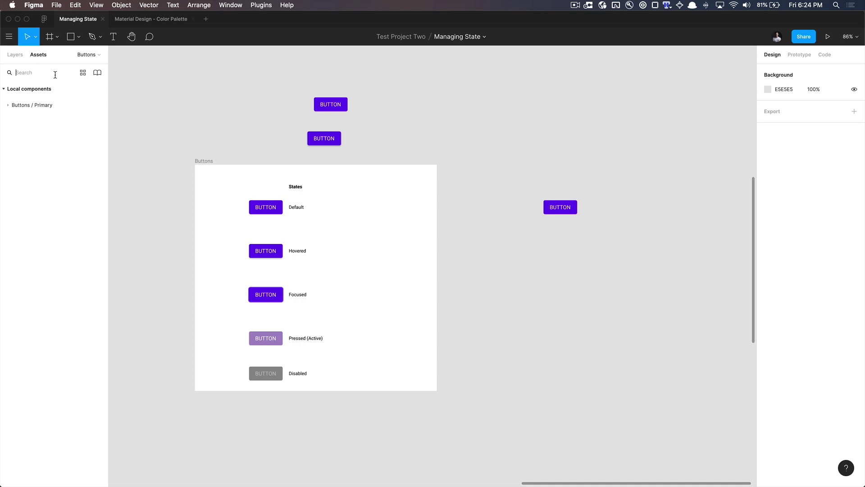
{"action": "left_click", "coordinate": [55, 75]}
{"action": "type", "text": "buttons"}
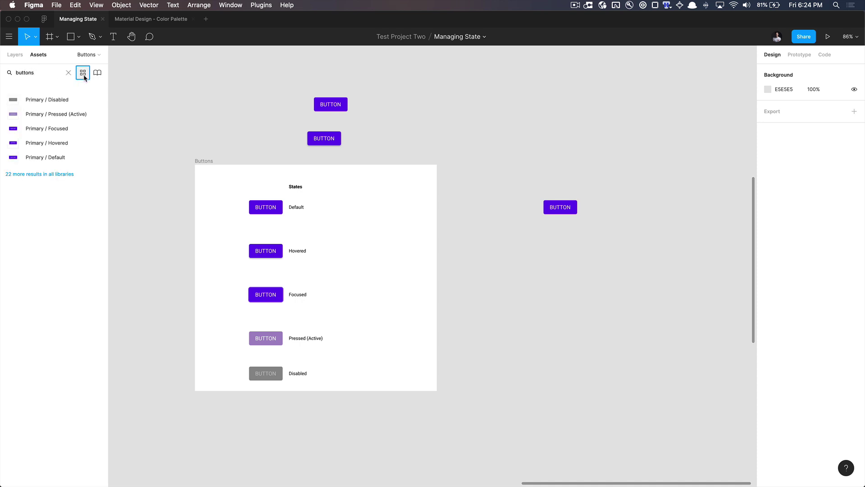
{"action": "left_click", "coordinate": [83, 75]}
{"action": "left_click", "coordinate": [83, 75]}
{"action": "left_click", "coordinate": [84, 75]}
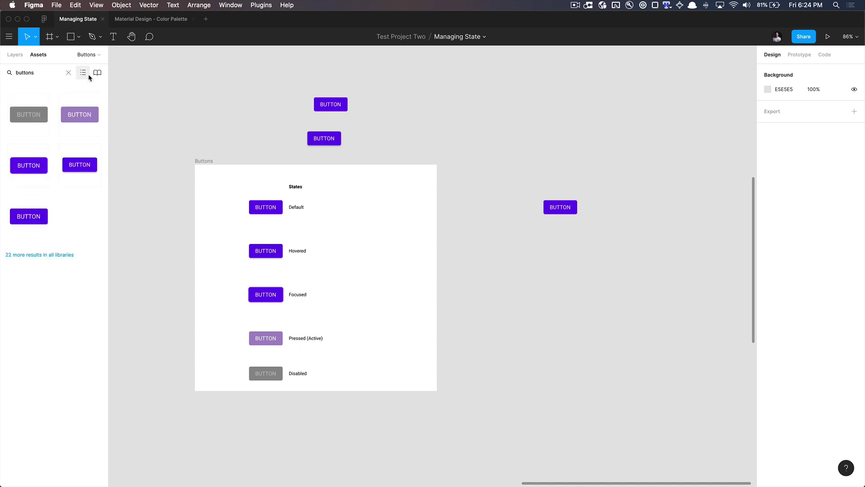
{"action": "left_click", "coordinate": [98, 73]}
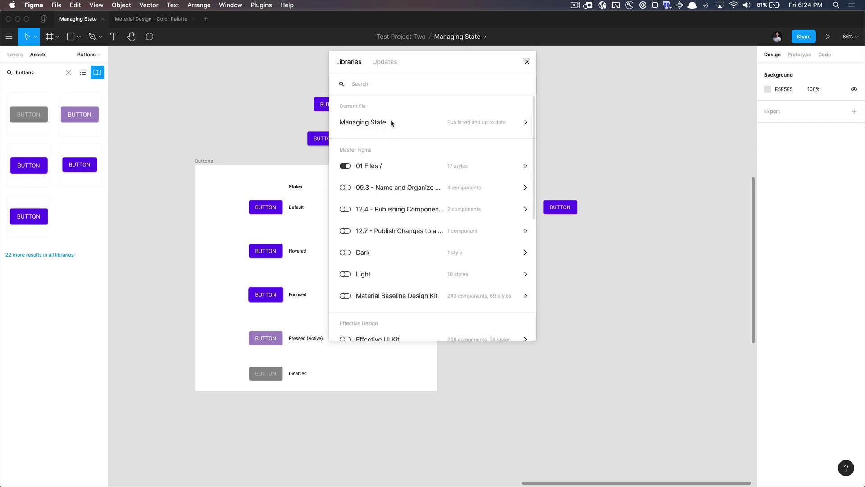
Search libraries for 'buttons', then drag a Managing State button instance above the Buttons frame.
{"action": "left_click", "coordinate": [391, 99]}
{"action": "type", "text": "buttons"}
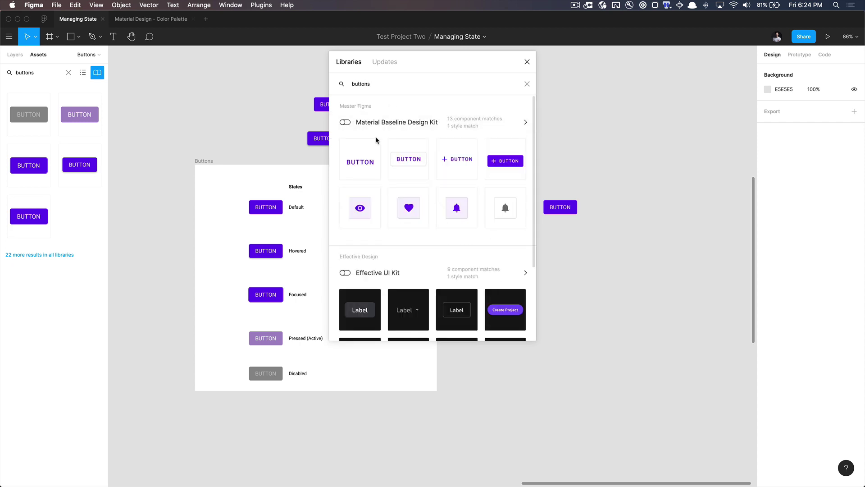
{"action": "scroll", "coordinate": [372, 189], "scroll_direction": "down", "scroll_amount": 5}
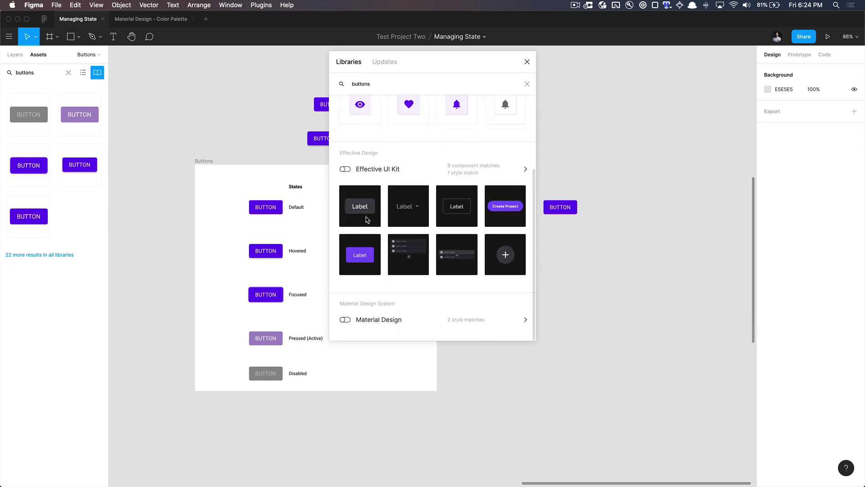
{"action": "scroll", "coordinate": [369, 189], "scroll_direction": "up", "scroll_amount": 5}
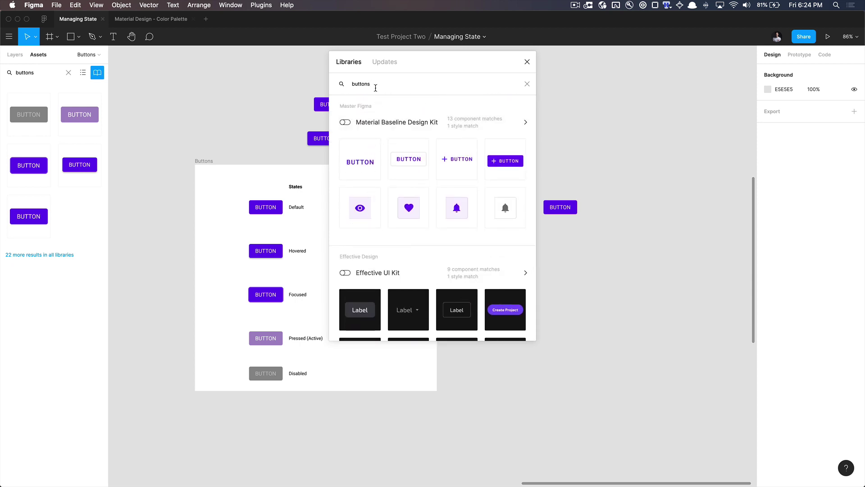
{"action": "key", "text": "BackSpace"}
{"action": "key", "text": "BackSpace"}
{"action": "key", "text": "BackSpace"}
{"action": "key", "text": "BackSpace"}
{"action": "key", "text": "BackSpace"}
{"action": "key", "text": "BackSpace"}
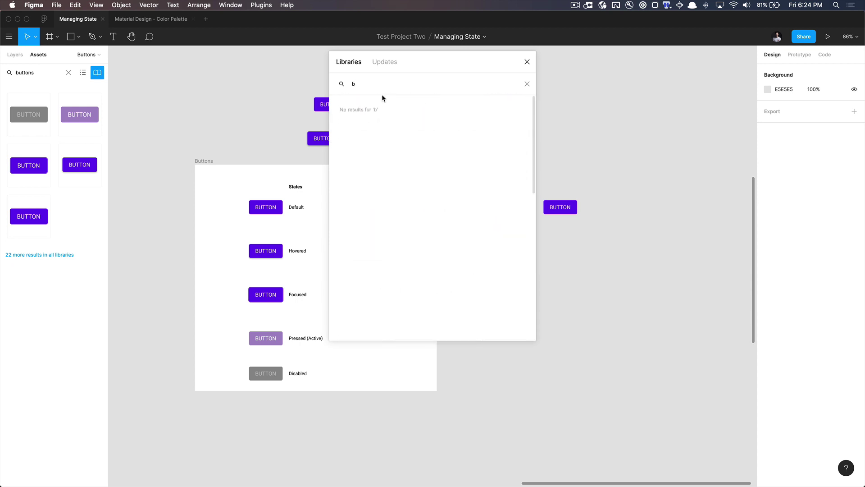
{"action": "key", "text": "BackSpace"}
{"action": "left_click", "coordinate": [386, 124]}
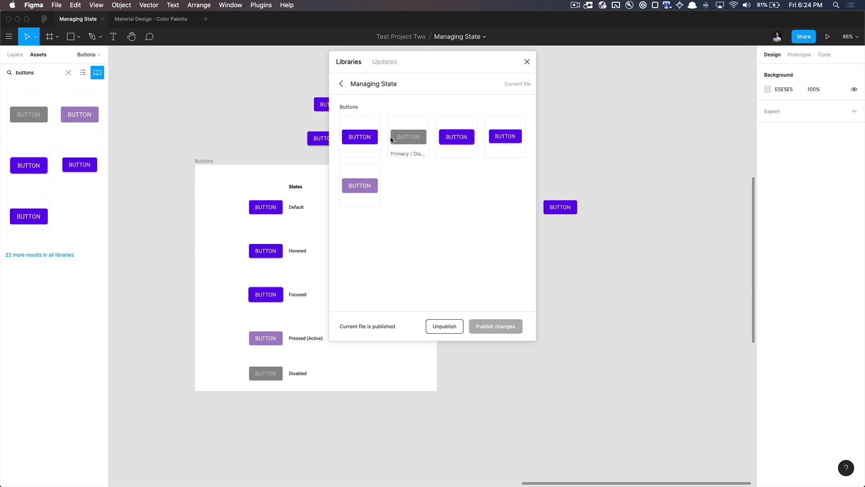
{"action": "left_click_drag", "start_coordinate": [360, 137], "coordinate": [250, 128]}
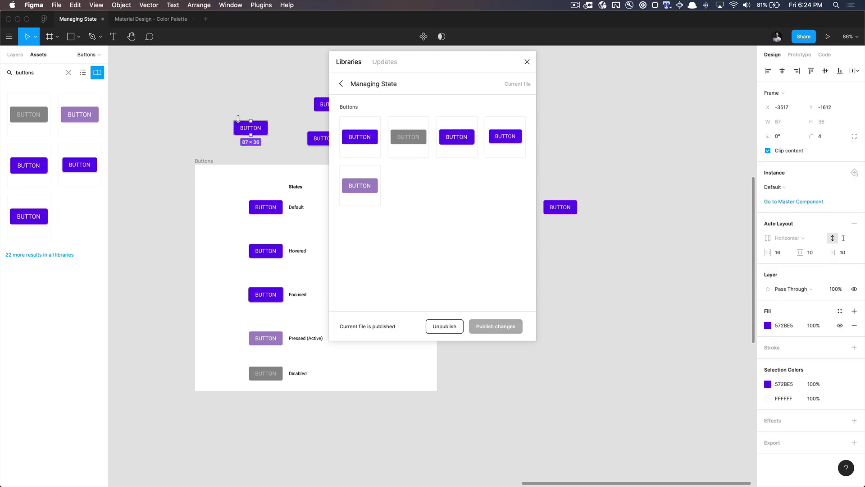
{"action": "left_click", "coordinate": [529, 61]}
{"action": "left_click", "coordinate": [504, 120]}
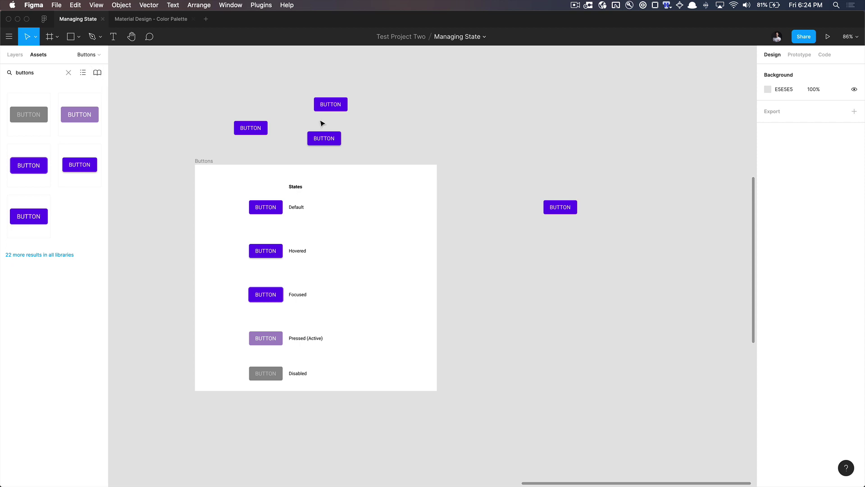
Select the standalone button instance and look over its related states list.
{"action": "left_click", "coordinate": [564, 213]}
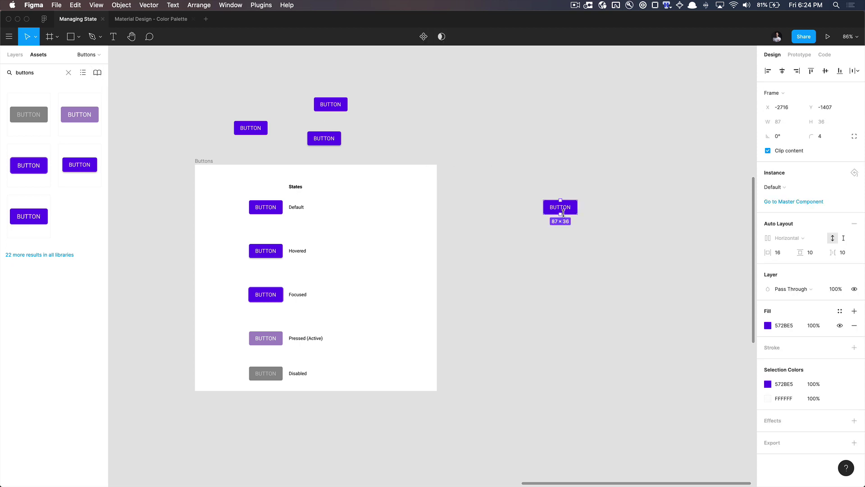
{"action": "key", "text": "alt+1"}
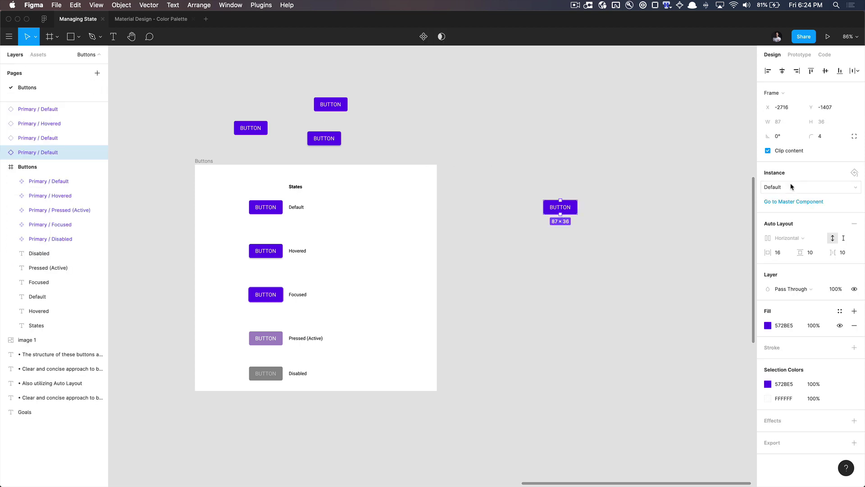
{"action": "left_click", "coordinate": [793, 184]}
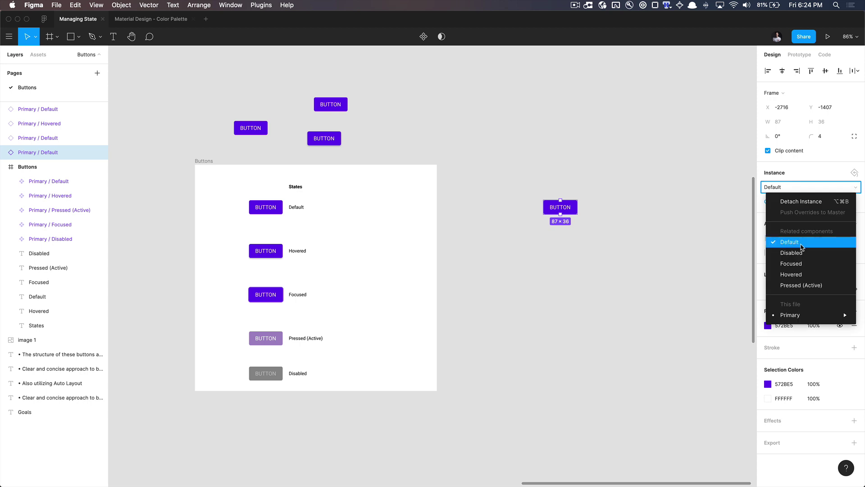
{"action": "left_click", "coordinate": [637, 237]}
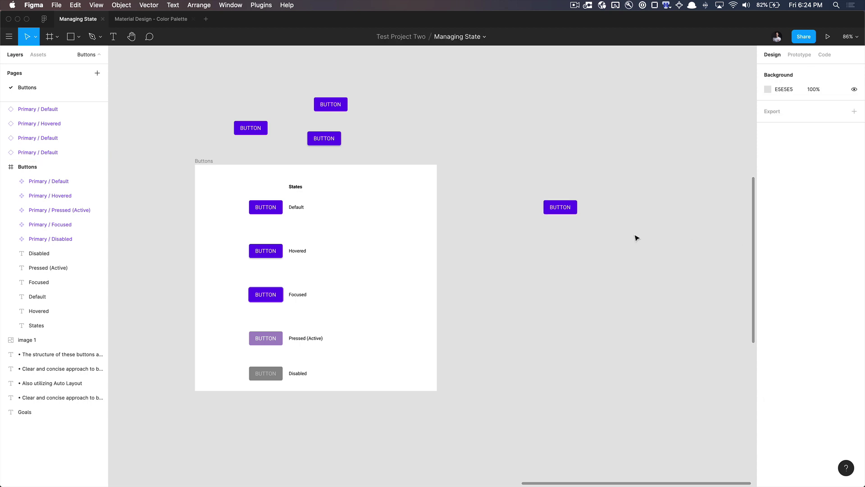
{"action": "left_click", "coordinate": [557, 209]}
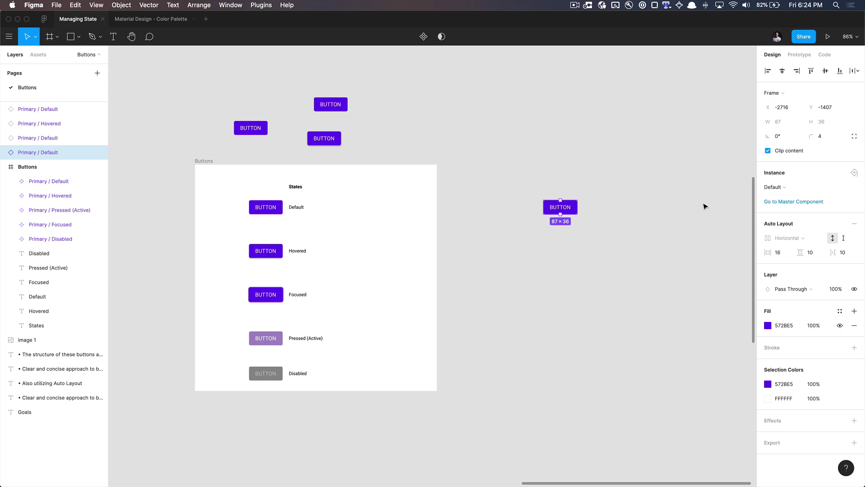
{"action": "left_click", "coordinate": [774, 186]}
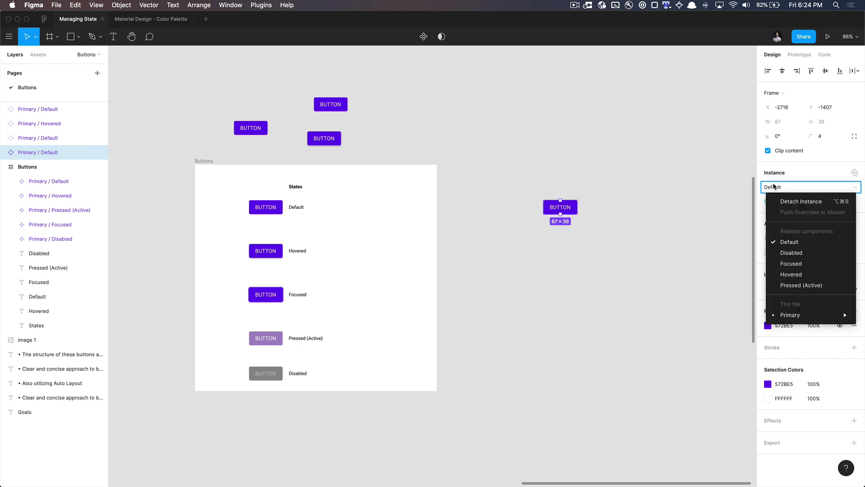
{"action": "left_click", "coordinate": [647, 206]}
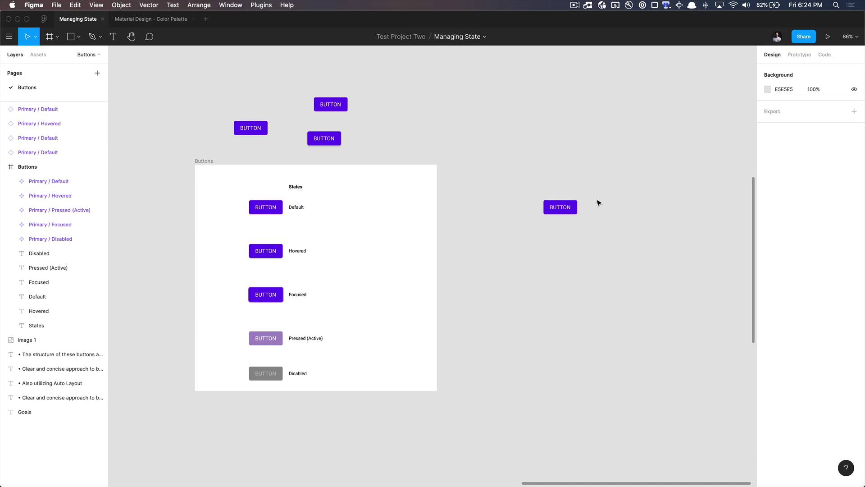
{"action": "left_click", "coordinate": [575, 207]}
Swap the instance to Focused, then undo back to Default.
{"action": "left_click", "coordinate": [784, 191]}
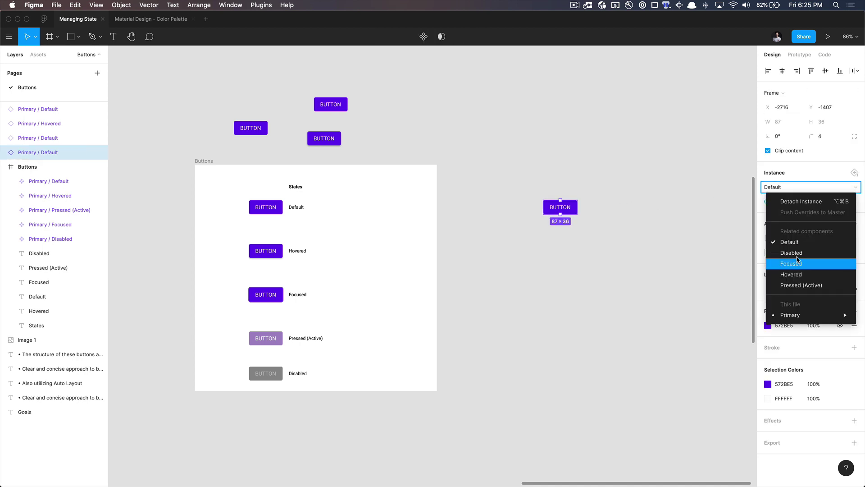
{"action": "left_click", "coordinate": [797, 264]}
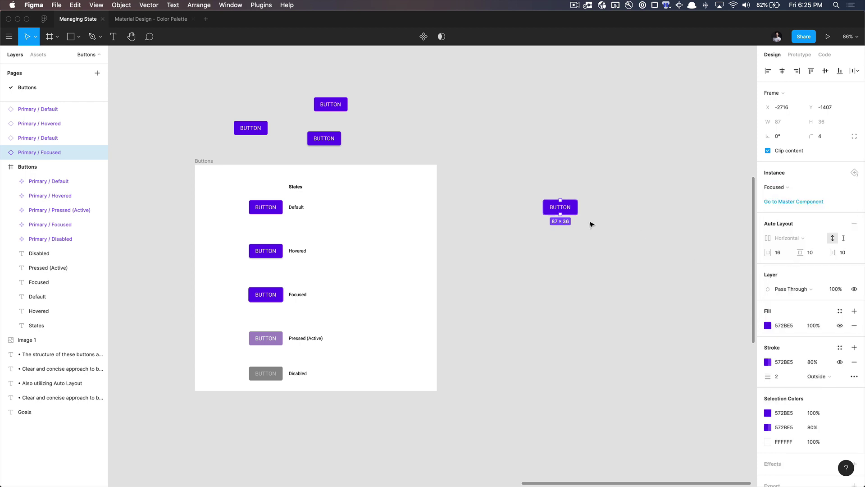
{"action": "scroll", "coordinate": [592, 224], "scroll_direction": "up", "scroll_amount": 5}
{"action": "key", "text": "super+z"}
{"action": "scroll", "coordinate": [643, 218], "scroll_direction": "up", "scroll_amount": 3}
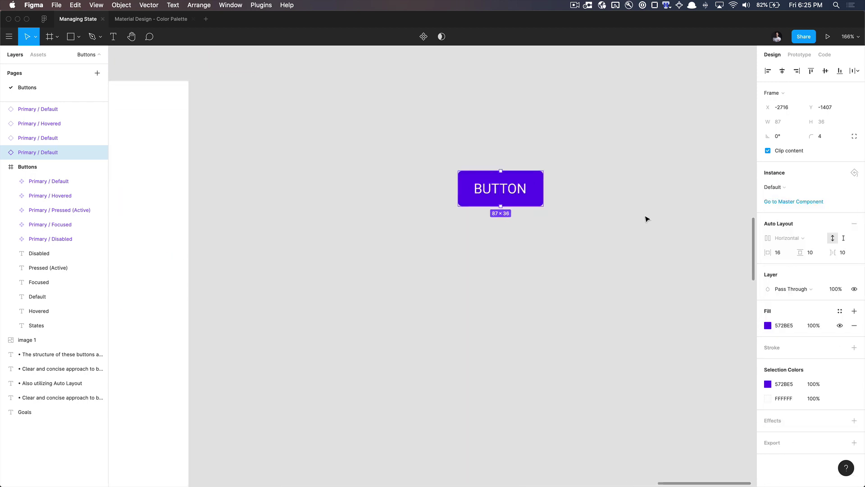
Swap the instance through Pressed (Active) and Disabled, ending on Hovered.
{"action": "left_click", "coordinate": [805, 188]}
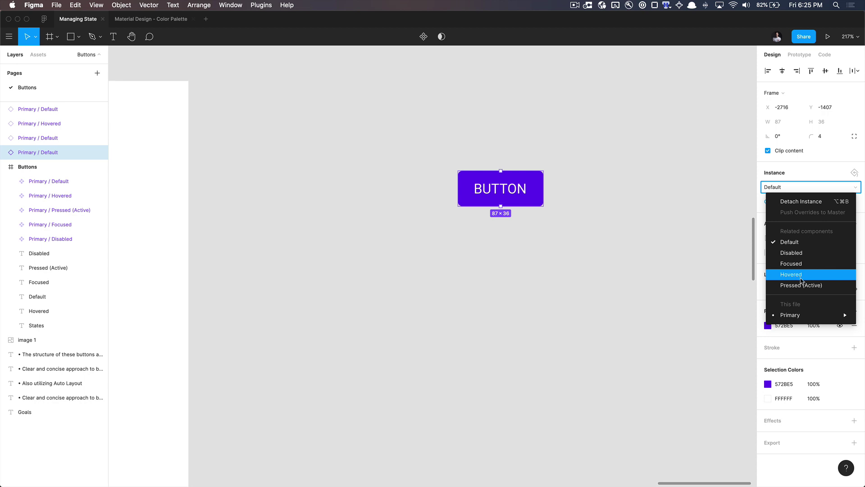
{"action": "left_click", "coordinate": [803, 285]}
{"action": "left_click", "coordinate": [779, 189]}
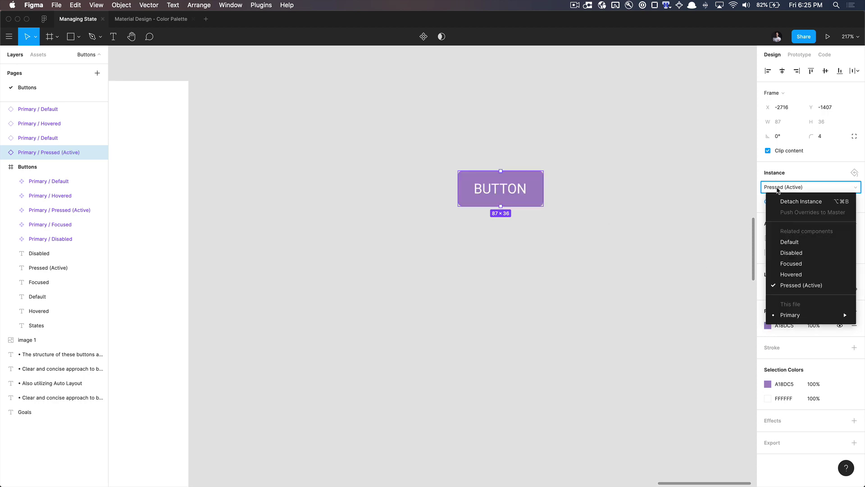
{"action": "left_click", "coordinate": [789, 252]}
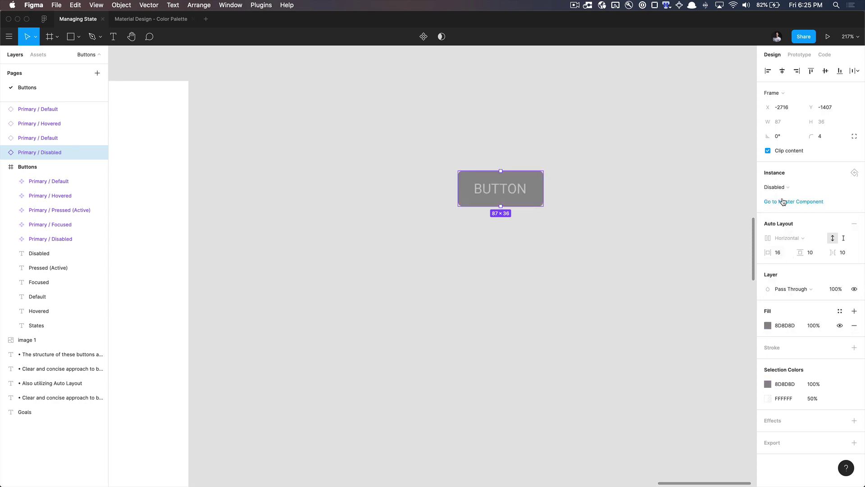
{"action": "left_click", "coordinate": [780, 188]}
{"action": "left_click", "coordinate": [794, 273]}
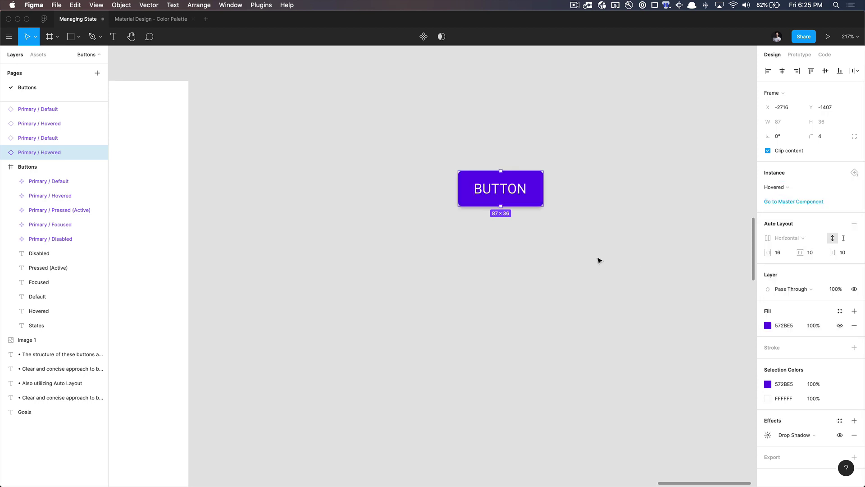
{"action": "left_click", "coordinate": [565, 251]}
{"action": "scroll", "coordinate": [534, 239], "scroll_direction": "down", "scroll_amount": 5}
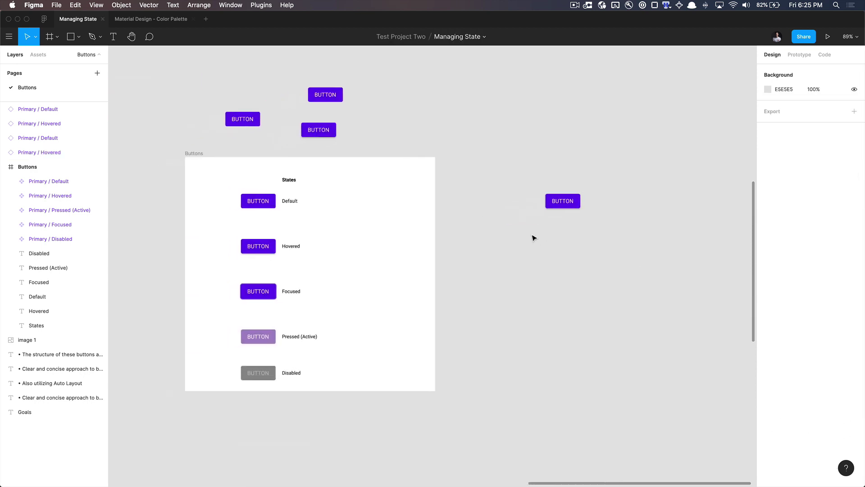
{"action": "scroll", "coordinate": [533, 237], "scroll_direction": "down", "scroll_amount": 3}
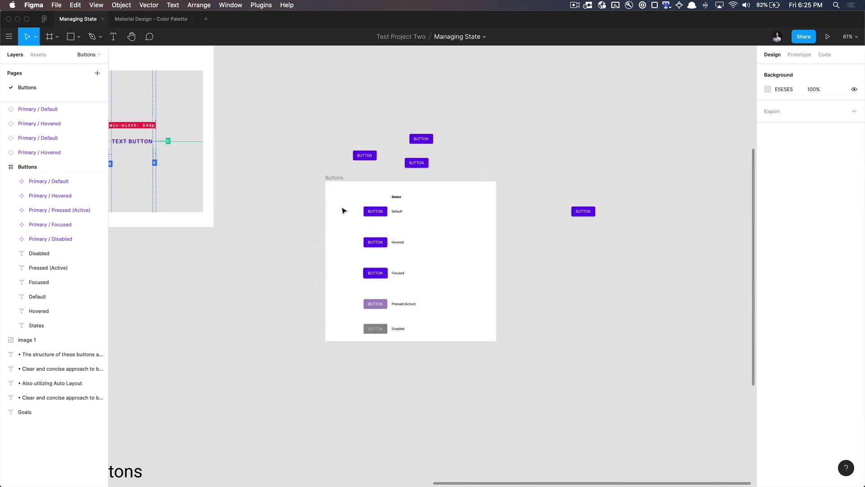